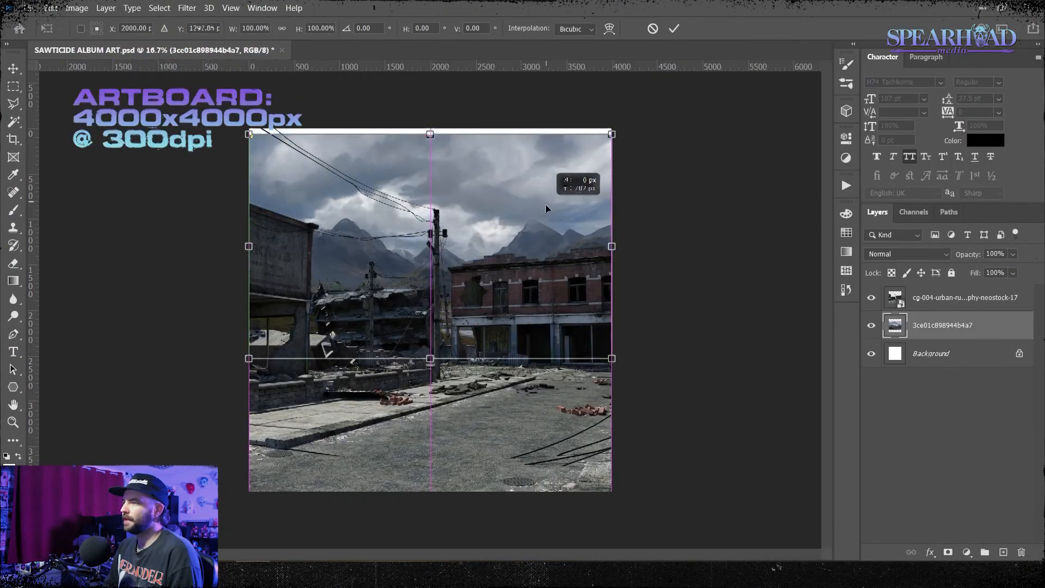
# Move the urban ruins layer down on the canvas so that more of the sky and mountains show above it
pyautogui.click(950, 298)
pyautogui.hotkey('ctrl', 't')
pyautogui.hotkey('shift', 'Down')
pyautogui.hotkey('shift', 'Down')
pyautogui.hotkey('shift', 'Down')
pyautogui.hotkey('shift', 'Down')
pyautogui.hotkey('shift', 'Down')
pyautogui.hotkey('shift', 'Down')
pyautogui.hotkey('shift', 'Down')
pyautogui.hotkey('shift', 'Down')
pyautogui.hotkey('shift', 'Down')
pyautogui.hotkey('shift', 'Down')
pyautogui.hotkey('shift', 'Down')
pyautogui.hotkey('shift', 'Down')
pyautogui.hotkey('shift', 'Down')
pyautogui.hotkey('shift', 'Down')
pyautogui.hotkey('shift', 'Down')
pyautogui.hotkey('shift', 'Down')
pyautogui.hotkey('shift', 'Down')
pyautogui.hotkey('shift', 'Down')
pyautogui.hotkey('shift', 'Down')
pyautogui.hotkey('shift', 'Down')
pyautogui.press('Return')
# Shift the mountain landscape layer so its upper edge lines up with the canvas edge
pyautogui.click(950, 326)
pyautogui.hotkey('ctrl', 't')
pyautogui.moveTo(567, 269); pyautogui.dragTo(566, 273)
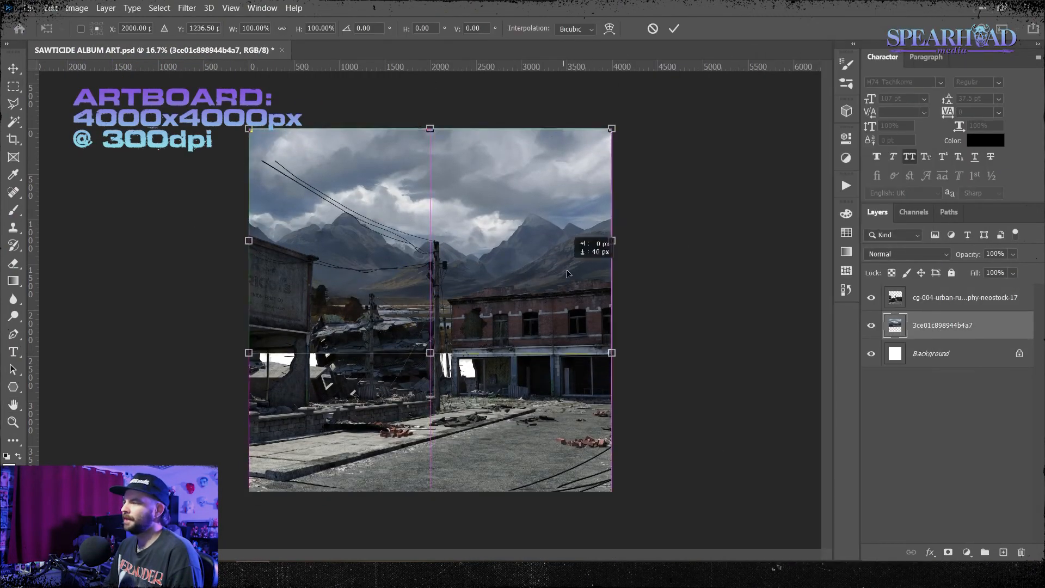
# Duplicate the mountain landscape layer, flip the original horizontally and shift it down to fill the gaps behind the ruins
pyautogui.hotkey('ctrl', 'j')
pyautogui.click(943, 354)
pyautogui.hotkey('ctrl', 't')
pyautogui.click(50, 9)
pyautogui.click(245, 516)
pyautogui.press('Return')
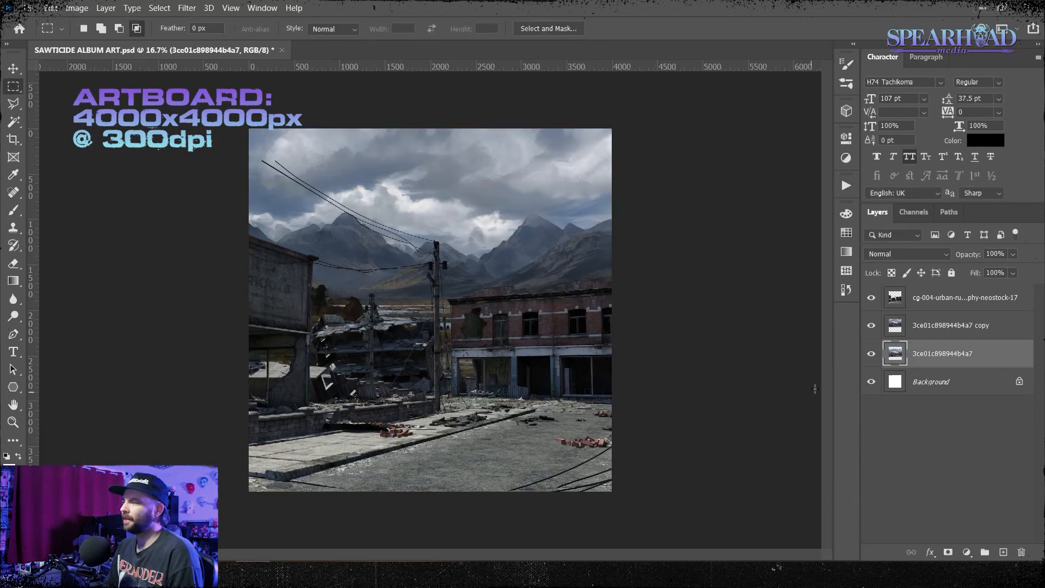
pyautogui.click(950, 325)
pyautogui.hotkey('ctrl', 't')
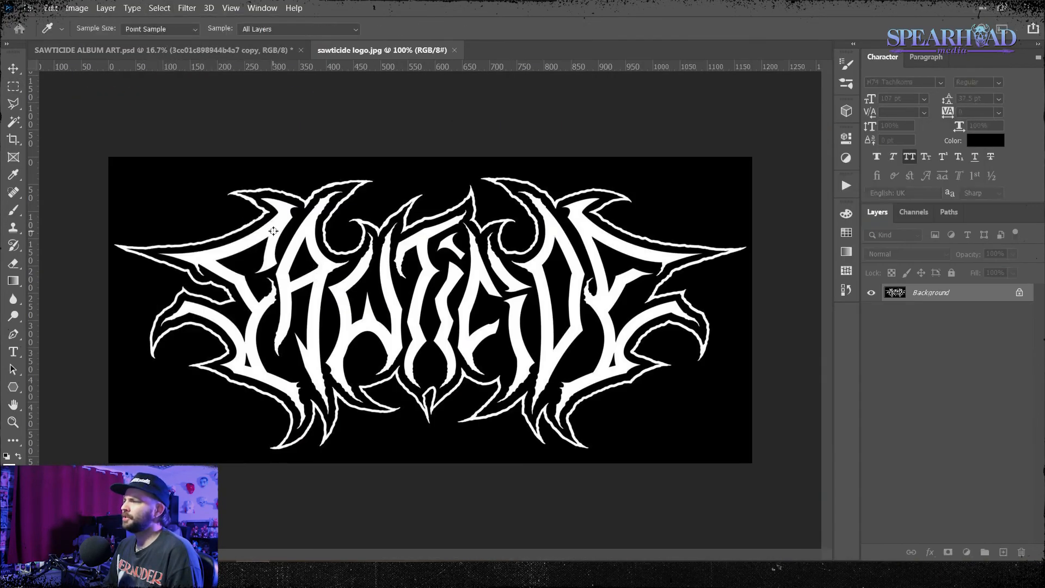
# Extract the white Sawticide logo onto a new layer and paste it into the album artwork
pyautogui.click(1002, 552)
pyautogui.hotkey('shift', 'F5')
pyautogui.click(891, 185)
pyautogui.click(853, 312)
pyautogui.click(970, 187)
pyautogui.click(872, 310)
pyautogui.click(163, 50)
pyautogui.hotkey('ctrl', 'v')
# Resize and place the logo in the sky's upper-right corner, and bring its layer to the front of the stack
pyautogui.hotkey('ctrl', 't')
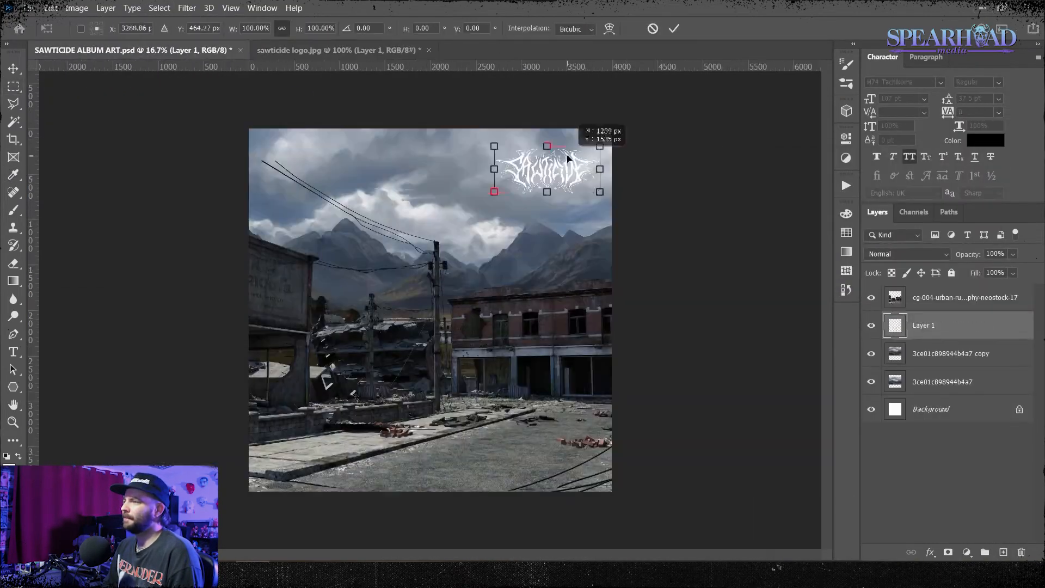
pyautogui.press('Return')
pyautogui.press('m')
pyautogui.hotkey('ctrl', 'shift', ']')
pyautogui.click(923, 362)
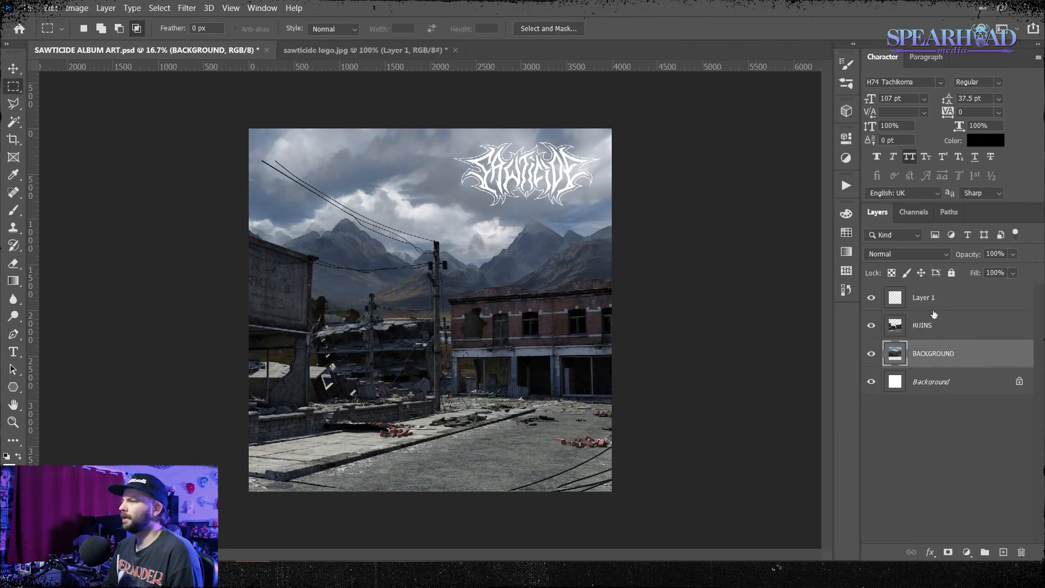
# Duplicate the RUINS and BACKGROUND layers, merge the copies and rename the merged layer BACKGROUND IDEA
pyautogui.click(923, 326)
pyautogui.keyDown('shift'); pyautogui.click(933, 354); pyautogui.keyUp('shift')
pyautogui.rightClick(929, 354)
pyautogui.click(833, 64)
pyautogui.press('Return')
pyautogui.hotkey('ctrl', 'e')
pyautogui.doubleClick(927, 325)
pyautogui.write('BACKGROUN')
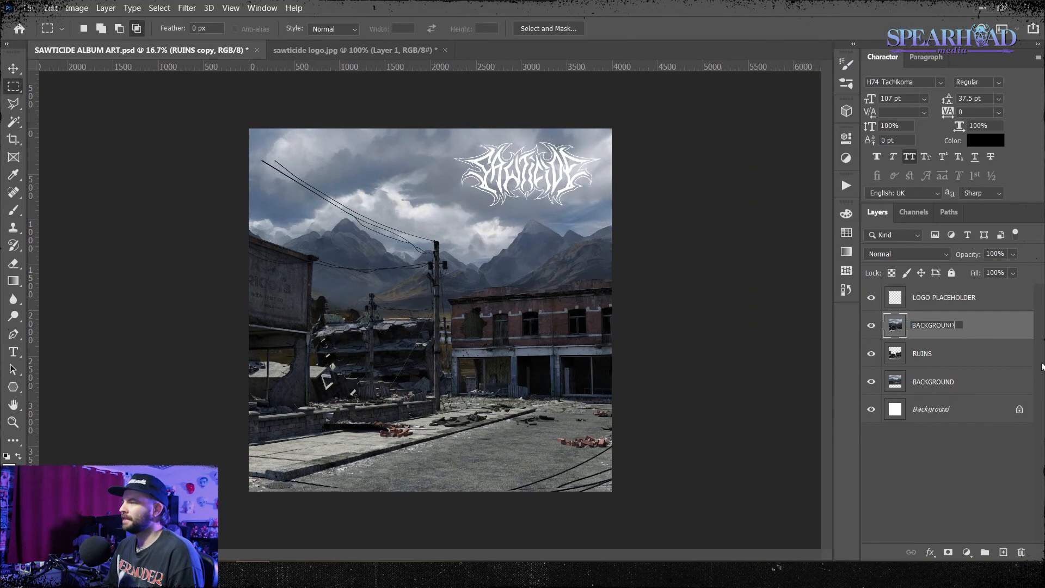
pyautogui.write('BACKGROUND ROUGH')
pyautogui.press('Return')
# Try a Hue/Saturation adjustment on the BACKGROUND IDEA layer
pyautogui.moveTo(929, 376); pyautogui.dragTo(930, 342)
pyautogui.click(886, 316)
pyautogui.click(77, 9)
pyautogui.click(245, 101)
pyautogui.moveTo(889, 145); pyautogui.dragTo(861, 156)
pyautogui.moveTo(807, 244); pyautogui.dragTo(800, 240)
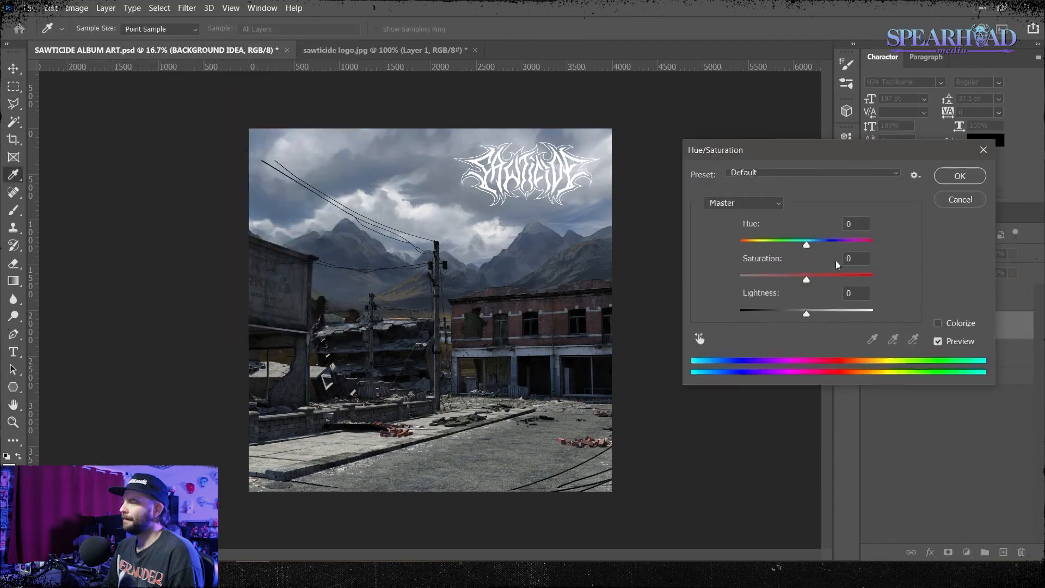
pyautogui.press('Return')
# Apply the Liquify filter to the duplicated ruins layer
pyautogui.click(186, 7)
pyautogui.click(218, 113)
pyautogui.click(987, 478)
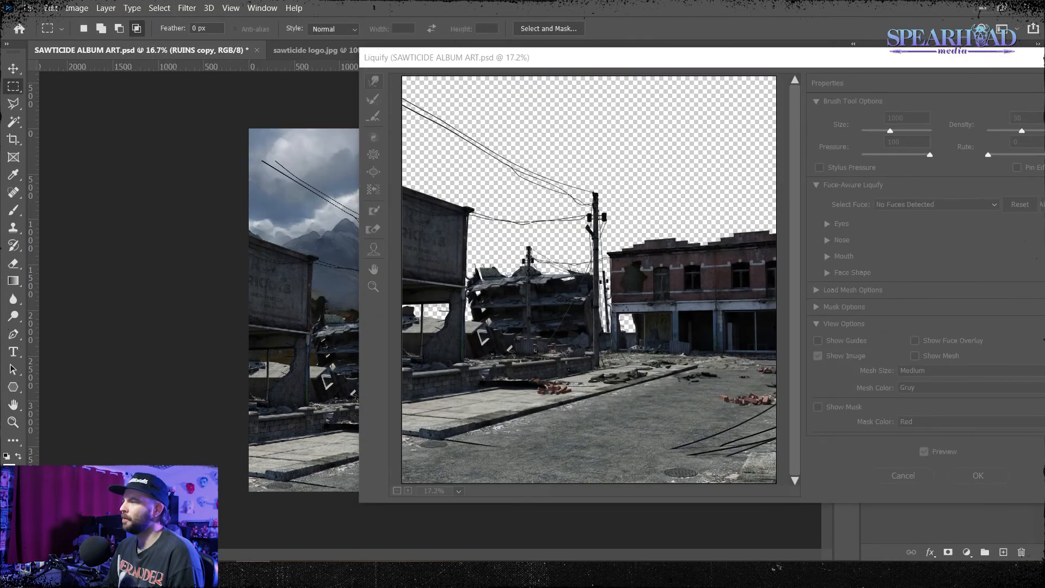
# Merge the duplicated ruins and background layers and name the result BACKGROUND IDEA
pyautogui.keyDown('shift'); pyautogui.click(920, 351); pyautogui.keyUp('shift')
pyautogui.hotkey('ctrl', 'e')
pyautogui.doubleClick(925, 325)
pyautogui.write('BACKGROUND IDEA')
# Group the original RUINS and BACKGROUND layers as BACKGROUND ROUGH
pyautogui.click(944, 354)
pyautogui.keyDown('shift'); pyautogui.click(945, 381); pyautogui.keyUp('shift')
pyautogui.rightClick(945, 379)
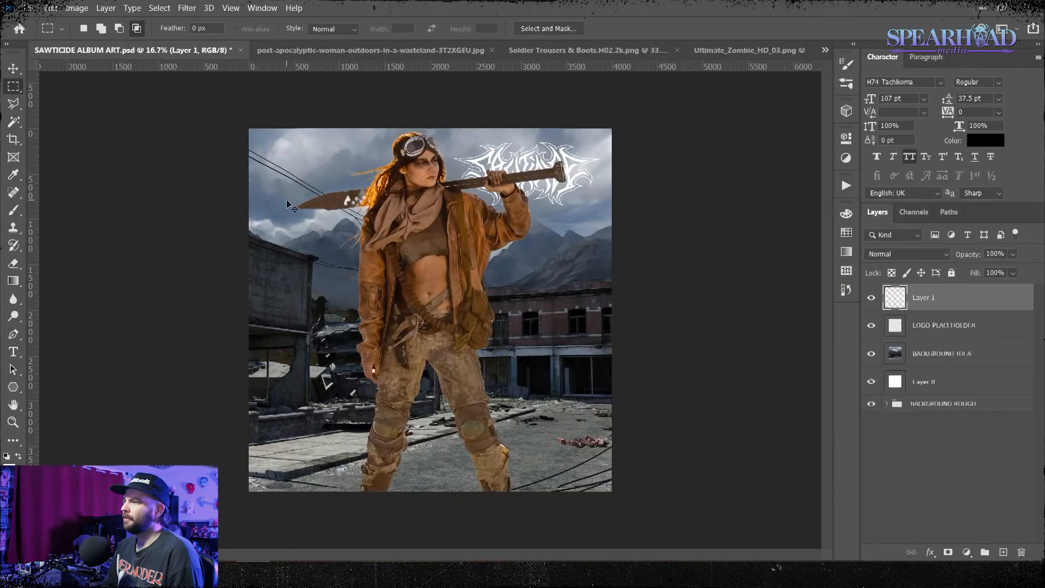
# Resize and reposition the post-apocalyptic woman so she stands in front of the ruined street, cropped at the legs
pyautogui.hotkey('ctrl', 't')
pyautogui.moveTo(262, 376); pyautogui.dragTo(266, 376)
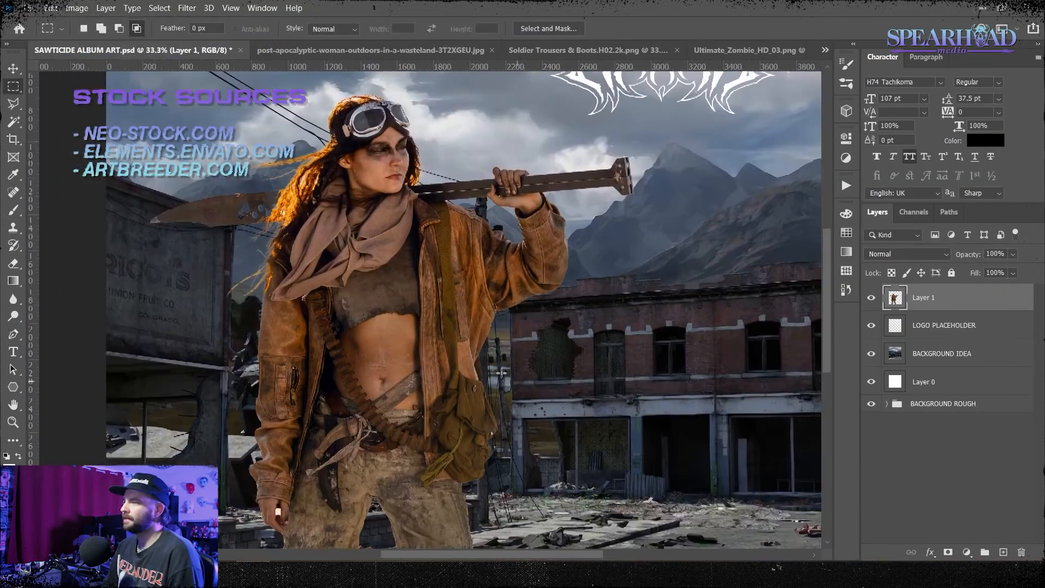
pyautogui.hotkey('ctrl', '-')
pyautogui.hotkey('ctrl', '-')
pyautogui.hotkey('ctrl', '-')
pyautogui.hotkey('ctrl', '-')
pyautogui.hotkey('ctrl', 't')
pyautogui.moveTo(411, 438); pyautogui.dragTo(412, 469)
pyautogui.moveTo(430, 348); pyautogui.dragTo(436, 356)
pyautogui.press('Return')
pyautogui.hotkey('ctrl', '+')
pyautogui.hotkey('ctrl', '+')
pyautogui.hotkey('ctrl', '+')
pyautogui.hotkey('ctrl', '+')
pyautogui.hotkey('ctrl', '-')
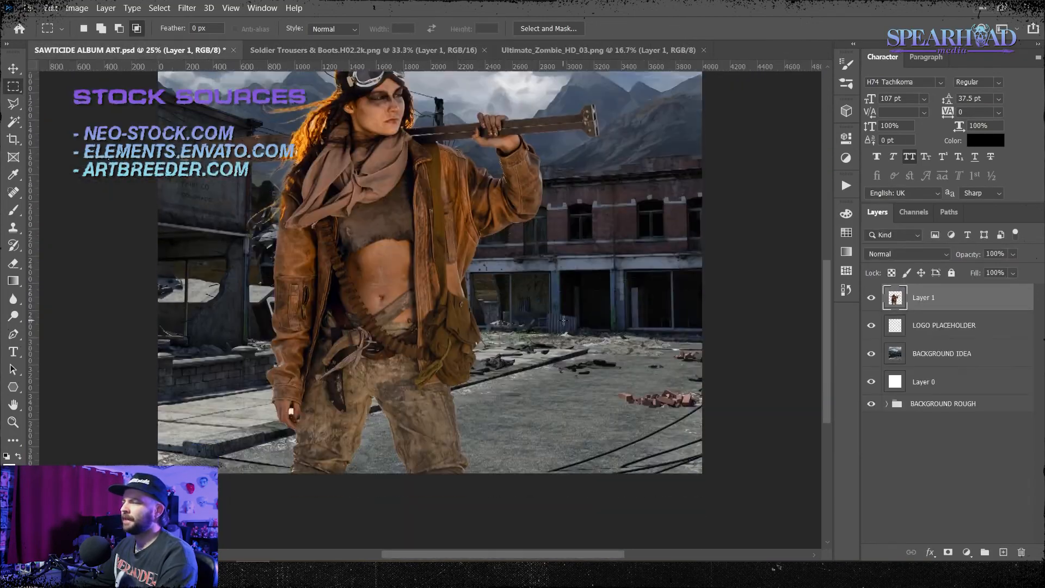
# Scale the zombie arm to about 81%, fit it to the woman's lowered shoulder and send its layer behind her
pyautogui.hotkey('ctrl', 't')
pyautogui.moveTo(435, 469); pyautogui.dragTo(414, 397)
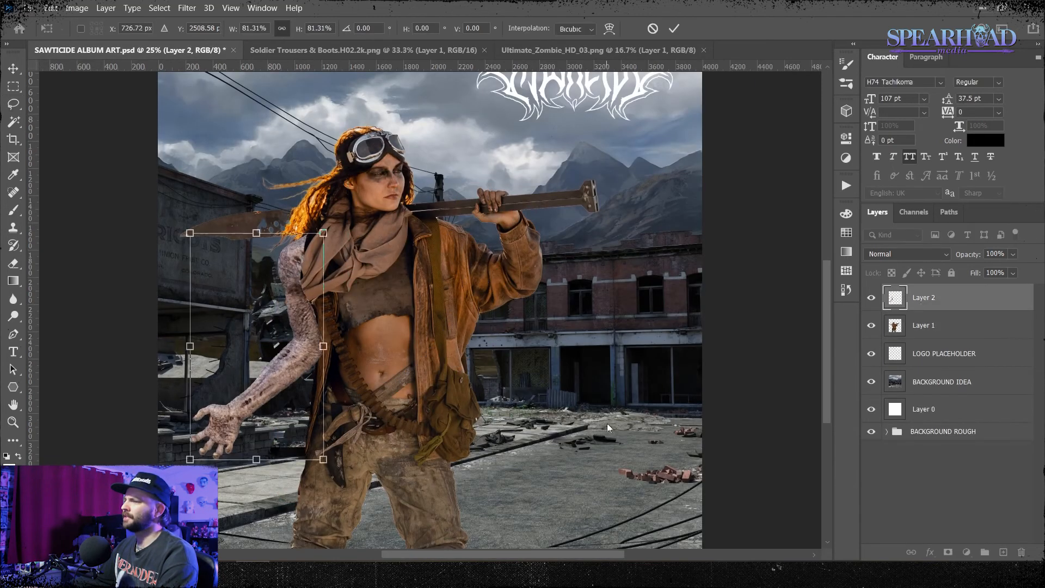
pyautogui.press('Return')
pyautogui.hotkey('ctrl', '[')
# Warp the zombie arm so its forearm and hand follow the woman's pose
pyautogui.click(51, 8)
pyautogui.click(231, 392)
pyautogui.moveTo(323, 457); pyautogui.dragTo(330, 495)
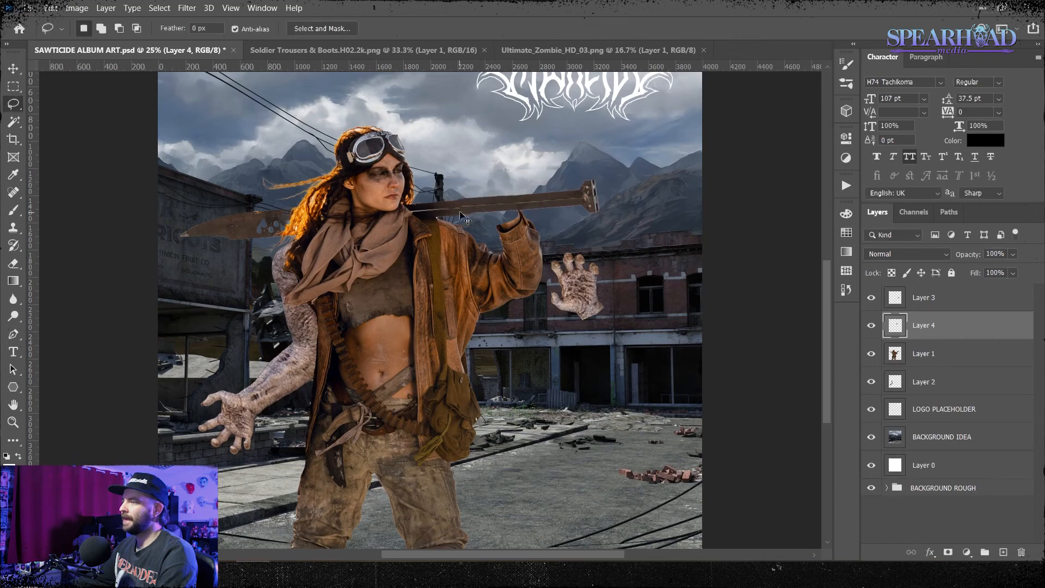
# Move the separate zombie hand onto the sword handle at the end of the raised jacket sleeve
pyautogui.scroll(3, 460, 212)
pyautogui.moveTo(546, 387); pyautogui.dragTo(502, 387)
pyautogui.hotkey('ctrl', 't')
pyautogui.moveTo(548, 257); pyautogui.dragTo(548, 252)
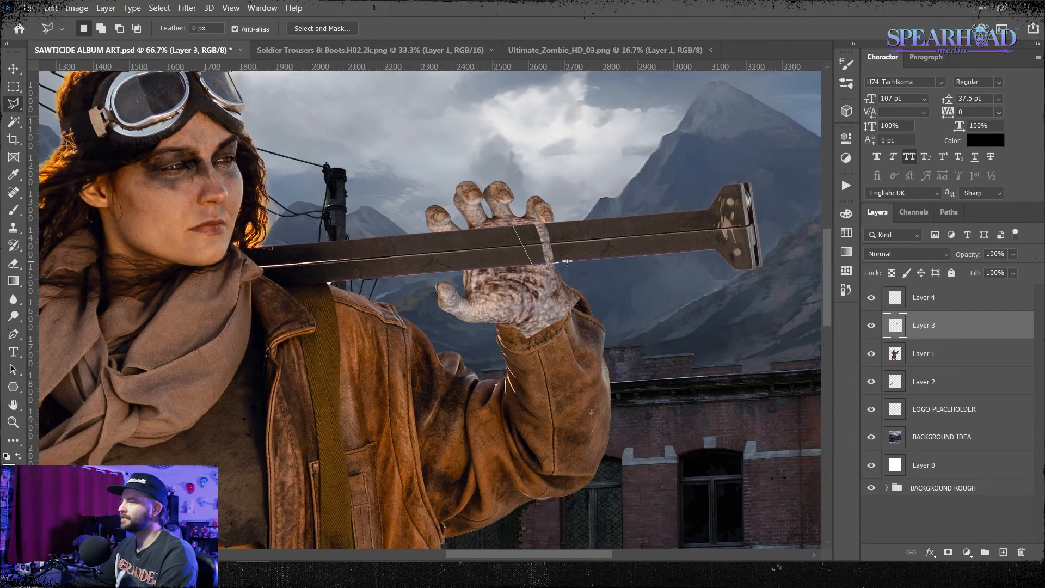
# Delete the part of the zombie hand covering the sword handle and erase the wrist overlapping the jacket cuff
pyautogui.press('Delete')
pyautogui.hotkey('ctrl', 'd')
pyautogui.click(871, 327)
pyautogui.click(871, 328)
pyautogui.press('e')
pyautogui.moveTo(517, 336); pyautogui.dragTo(543, 327)
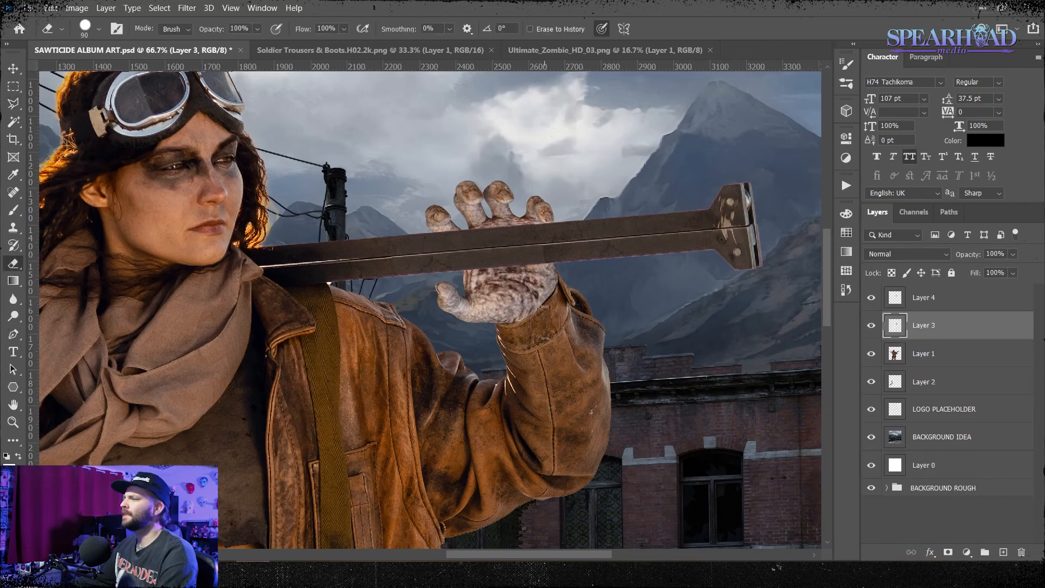
# Adjust the lowered zombie arm on Layer 2 with another Warp transform
pyautogui.scroll(-3, 445, 503)
pyautogui.click(871, 382)
pyautogui.click(872, 383)
pyautogui.click(924, 382)
pyautogui.click(51, 9)
pyautogui.moveTo(139, 311)
pyautogui.click(230, 402)
pyautogui.press('Return')
# Open Hand Pointing a Gun.I14.2k.png, select the hand with the pistol grip and paste it into the album artwork
pyautogui.hotkey('alt', 'Tab')
pyautogui.moveTo(574, 321); pyautogui.dragTo(765, 48)
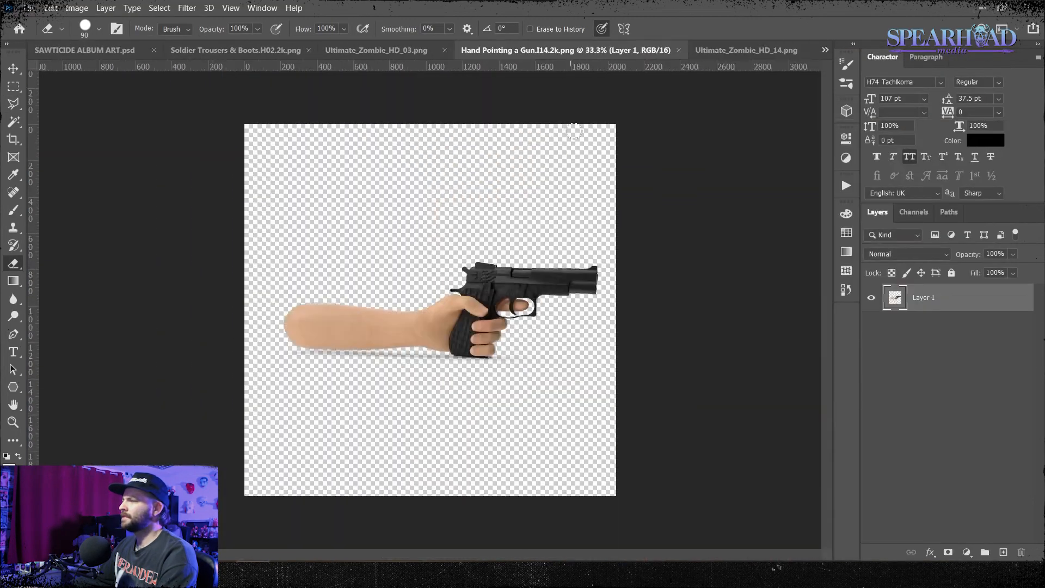
pyautogui.keyDown('shift'); pyautogui.click(230, 186); pyautogui.keyUp('shift')
pyautogui.press('Return')
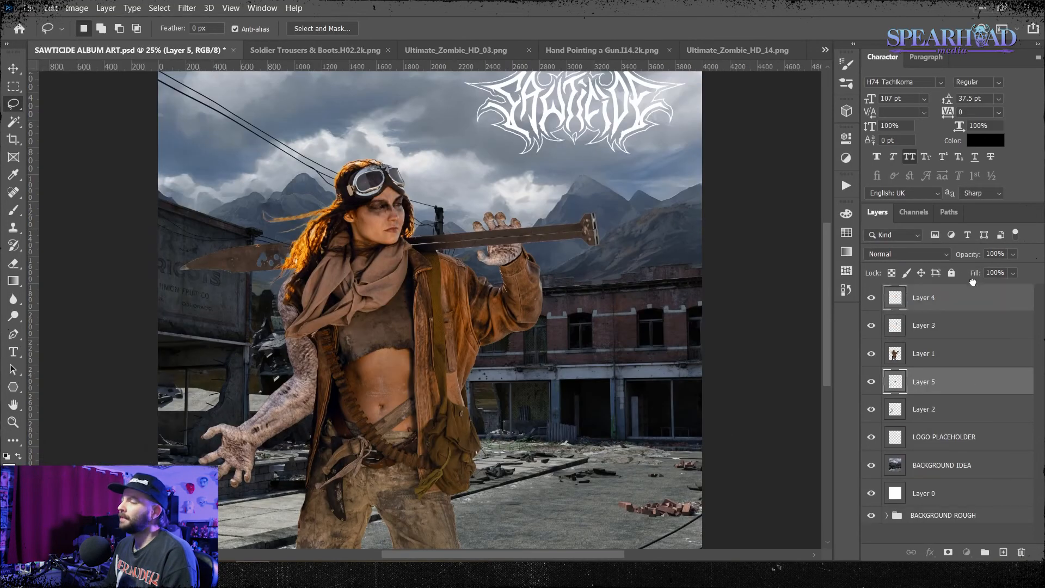
pyautogui.hotkey('ctrl', 'v')
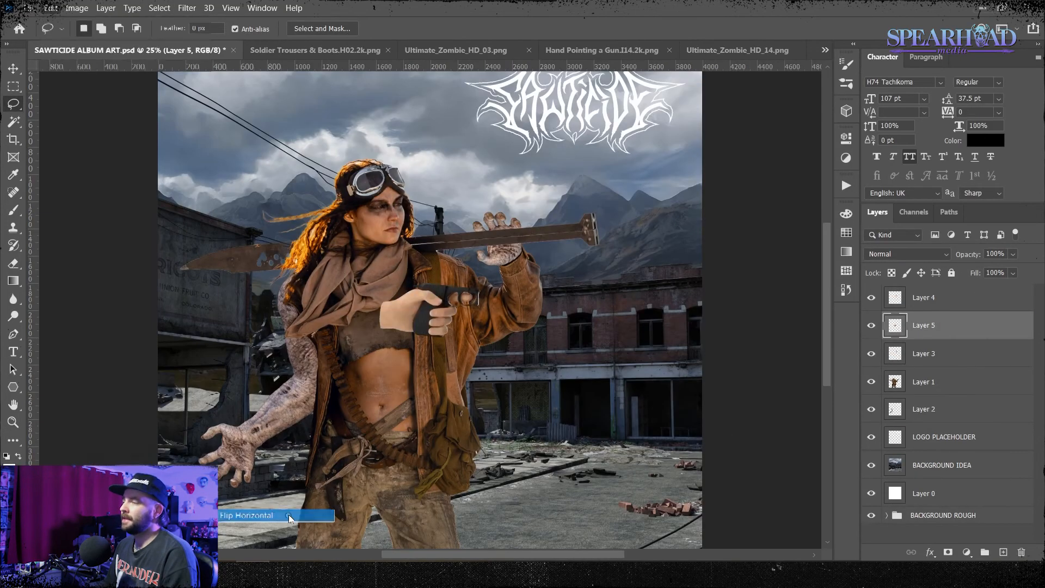
# Place the cyberpunk-pistol-smg-neostock-12 image into the artwork and rasterize its layer
pyautogui.hotkey('alt', 'Tab')
pyautogui.moveTo(501, 242); pyautogui.dragTo(425, 267)
pyautogui.press('Return')
pyautogui.rightClick(941, 327)
pyautogui.click(806, 261)
# Scale down the cyberpunk gun and position it against the gripping hand
pyautogui.hotkey('ctrl', 't')
pyautogui.moveTo(669, 175); pyautogui.dragTo(376, 262)
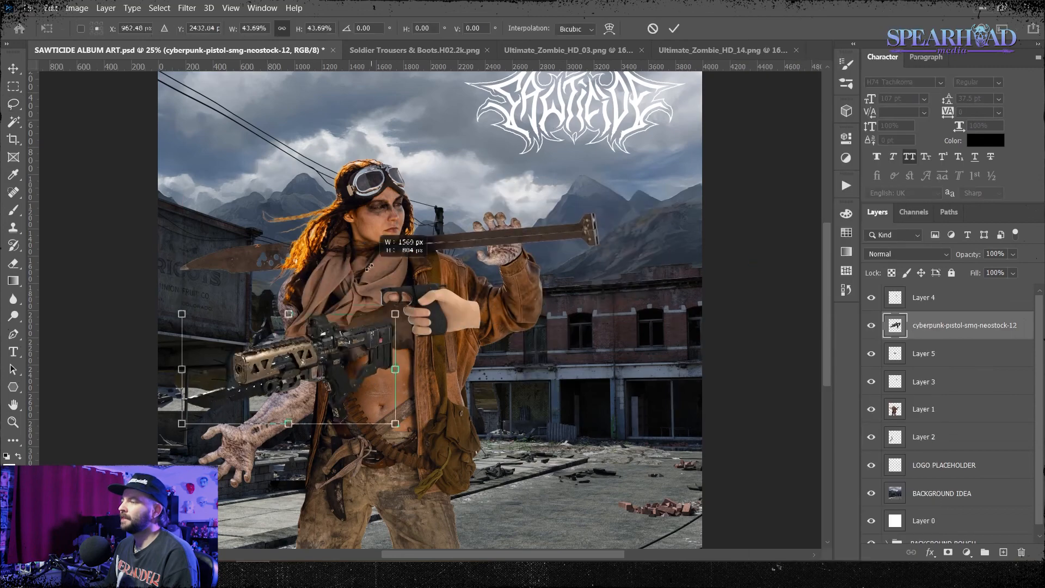
pyautogui.moveTo(326, 354); pyautogui.dragTo(216, 443)
pyautogui.moveTo(332, 397); pyautogui.dragTo(313, 363)
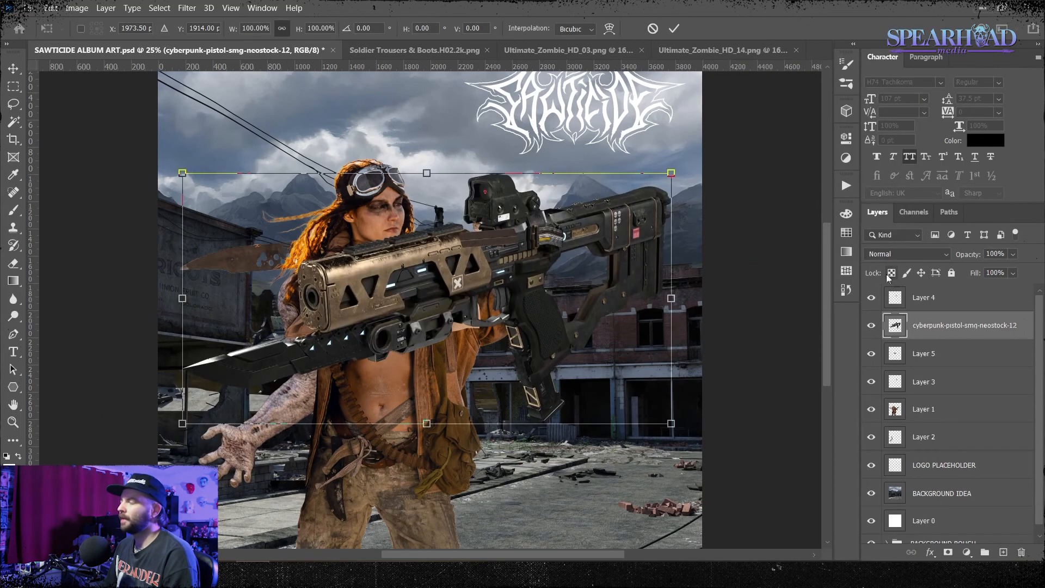
# Rotate the gripping hand by about -12 degrees and skew it so it wraps around the cyberpunk gun's grip
pyautogui.hotkey('ctrl', 't')
pyautogui.click(51, 8)
pyautogui.moveTo(76, 308)
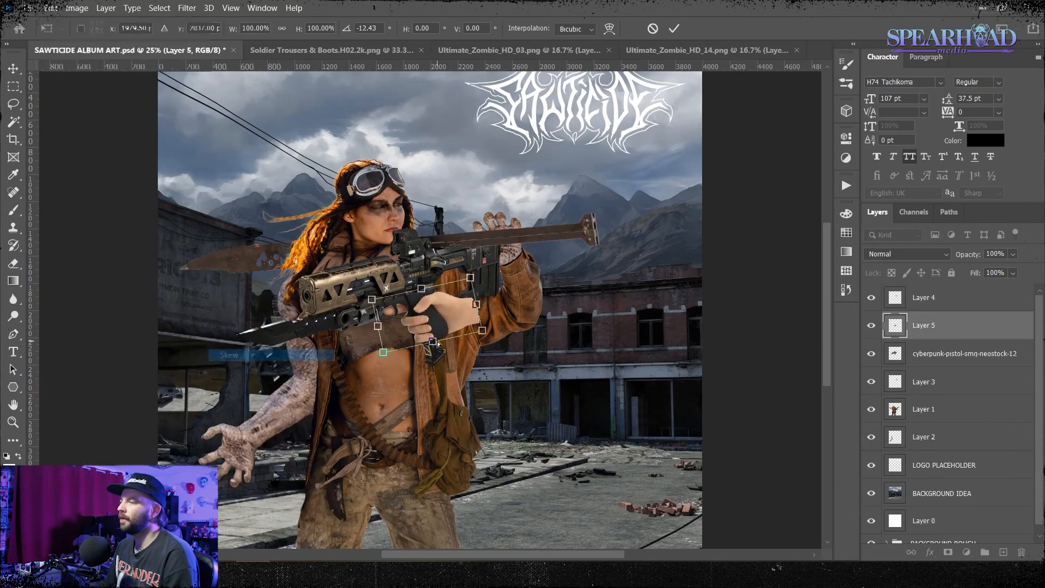
pyautogui.click(280, 357)
pyautogui.moveTo(482, 331); pyautogui.dragTo(464, 335)
pyautogui.moveTo(467, 307); pyautogui.dragTo(467, 304)
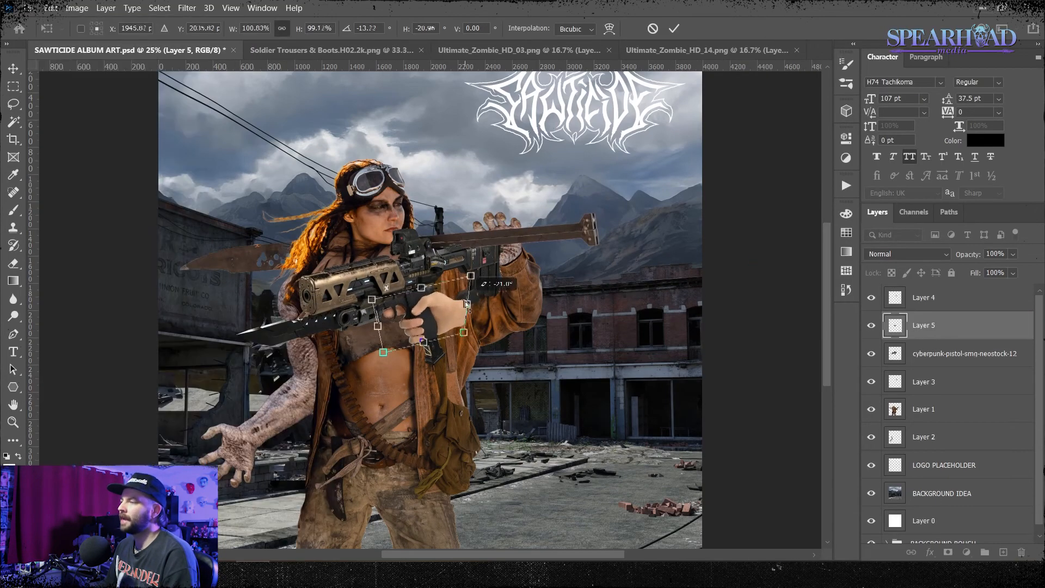
# Scale the gun and gripping hand to about 90%, rotate them about -15 degrees and move them to the lowered zombie arm
pyautogui.click(872, 327)
pyautogui.press('e')
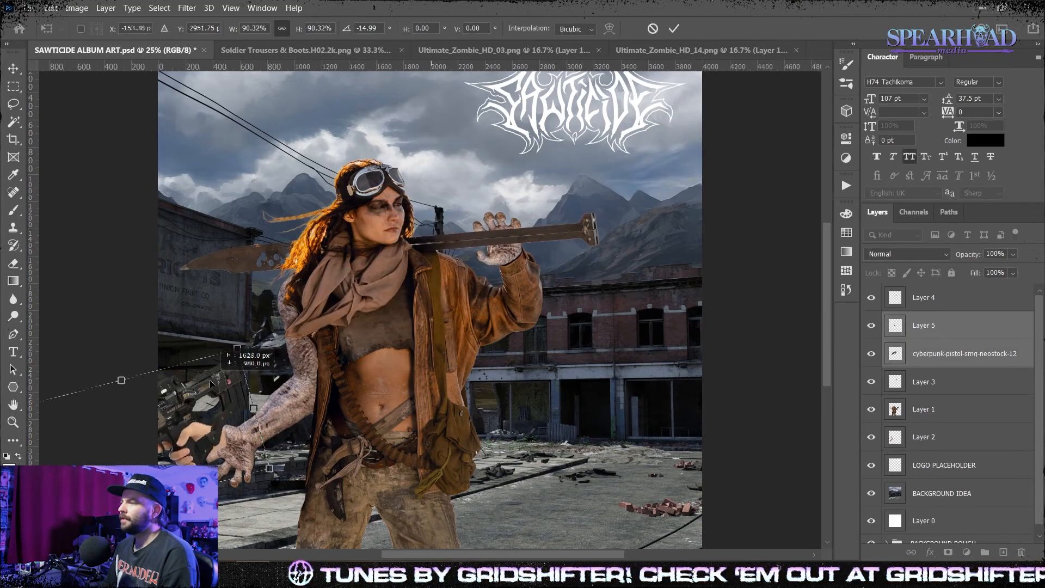
pyautogui.click(99, 29)
pyautogui.click(955, 325)
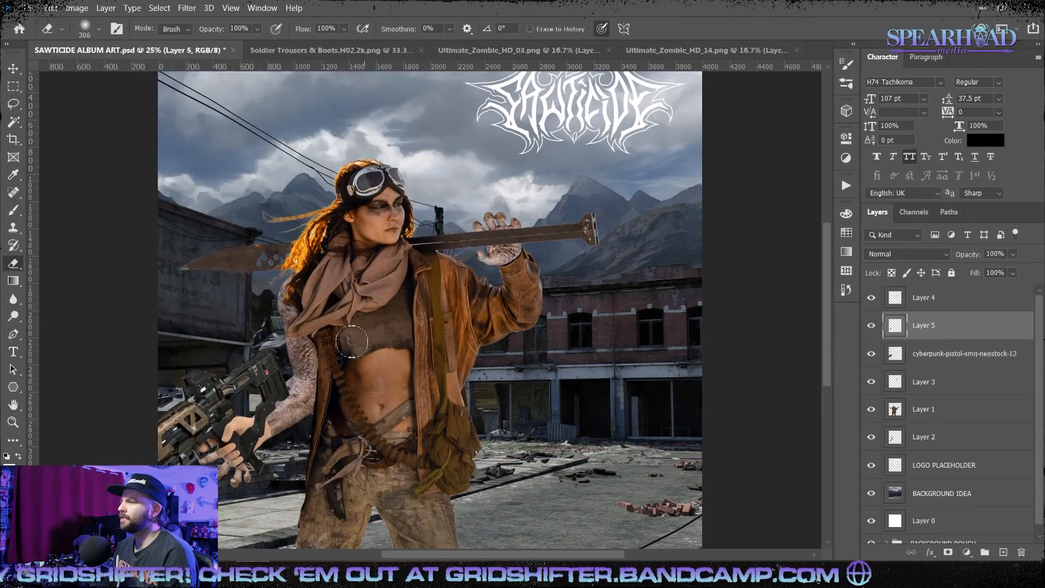
# Erase the zombie hand on Layer 2 where it shows around the hand gripping the gun
pyautogui.click(926, 437)
pyautogui.click(99, 29)
pyautogui.moveTo(117, 69); pyautogui.dragTo(143, 69)
pyautogui.moveTo(225, 481); pyautogui.dragTo(256, 478)
# Move all of the character and weapon layers together toward the right of the canvas
pyautogui.keyDown('shift'); pyautogui.click(934, 300); pyautogui.keyUp('shift')
pyautogui.hotkey('ctrl', 't')
pyautogui.moveTo(451, 330); pyautogui.dragTo(558, 330)
pyautogui.press('Return')
# Flip the BACKGROUND IDEA layer horizontally
pyautogui.hotkey('ctrl', '-')
pyautogui.hotkey('ctrl', 't')
pyautogui.click(942, 494)
pyautogui.click(51, 8)
# Move the LOGO PLACEHOLDER layer across to the upper-left part of the sky
pyautogui.click(945, 465)
pyautogui.hotkey('ctrl', 't')
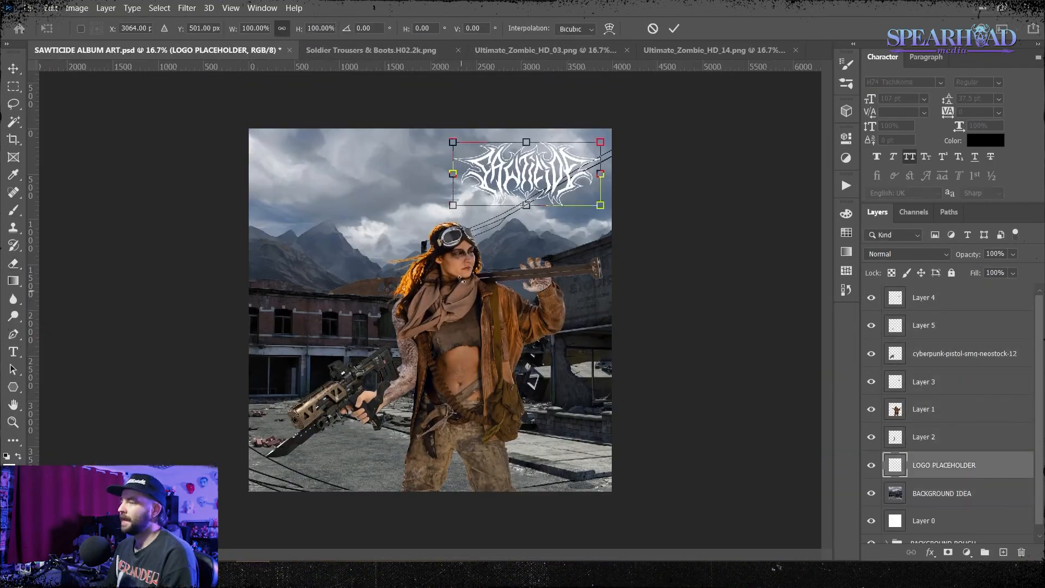
pyautogui.moveTo(527, 177); pyautogui.dragTo(339, 177)
pyautogui.press('Return')
# Copy the torso from the zombie image and paste it into SAWTICIDE ALBUM ART.psd as a new layer
pyautogui.hotkey('ctrl', '+')
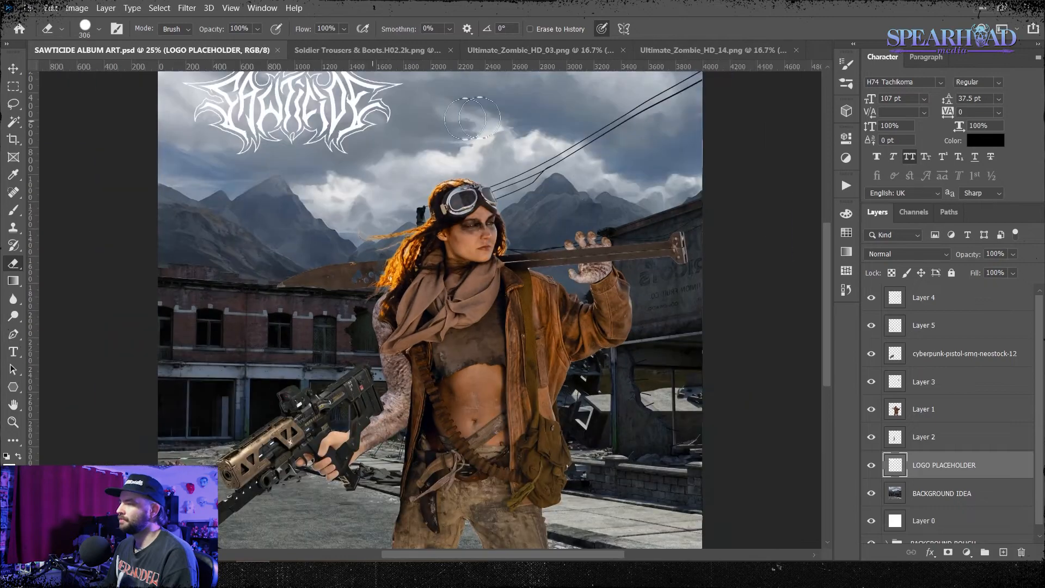
pyautogui.hotkey('ctrl', 'shift', 'Tab')
pyautogui.press('l')
pyautogui.hotkey('ctrl', 'c')
pyautogui.click(258, 53)
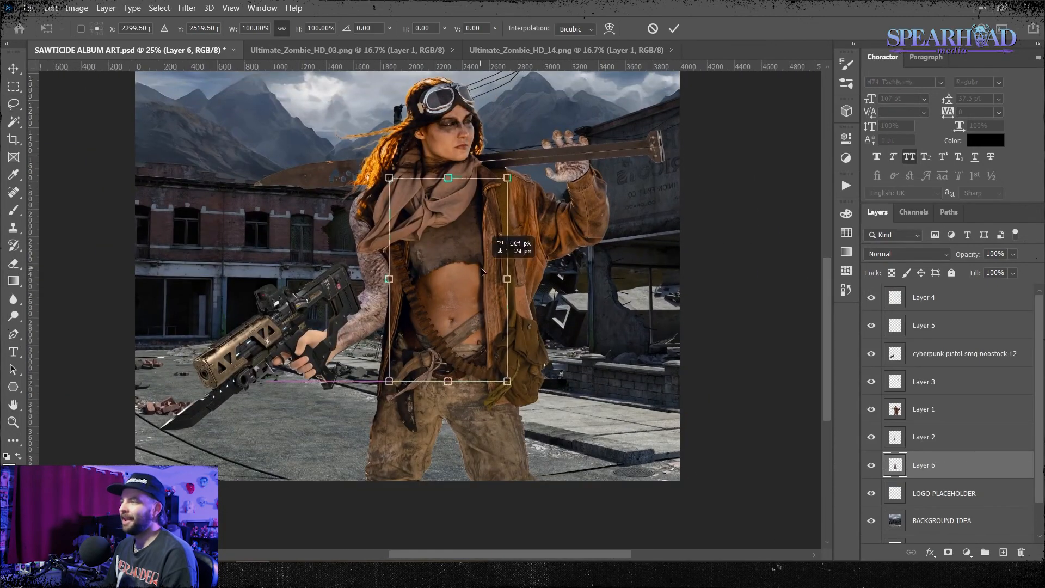
pyautogui.hotkey('ctrl', 'v')
# Warp the zombie torso to fit the woman's chest and move Layer 1 above it so her clothes overlap
pyautogui.hotkey('ctrl', 't')
pyautogui.click(609, 29)
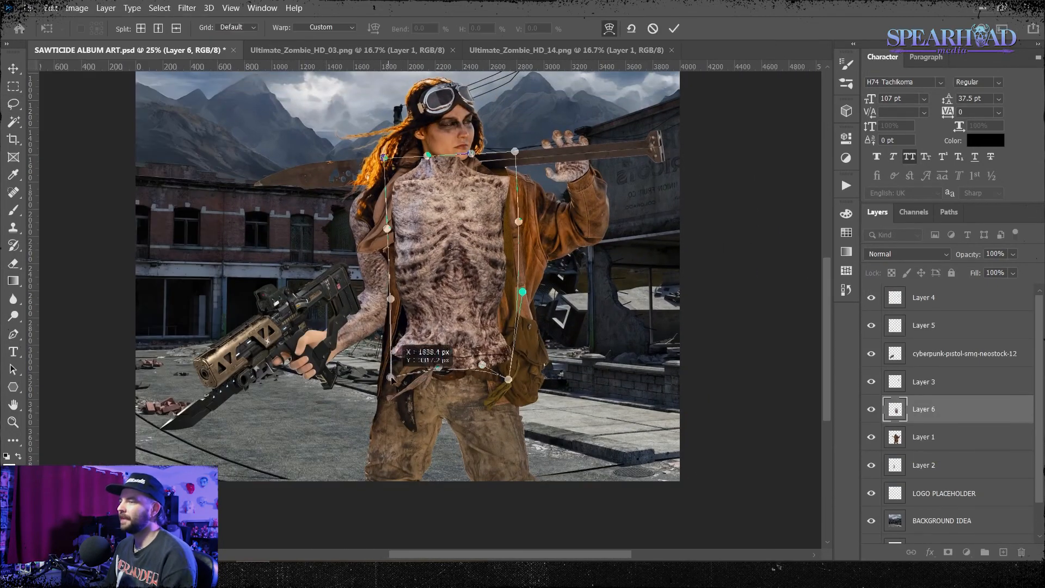
pyautogui.moveTo(395, 370); pyautogui.dragTo(412, 401)
pyautogui.moveTo(383, 158); pyautogui.dragTo(373, 166)
pyautogui.moveTo(389, 234); pyautogui.dragTo(410, 223)
pyautogui.press('Return')
pyautogui.moveTo(926, 436); pyautogui.dragTo(953, 409)
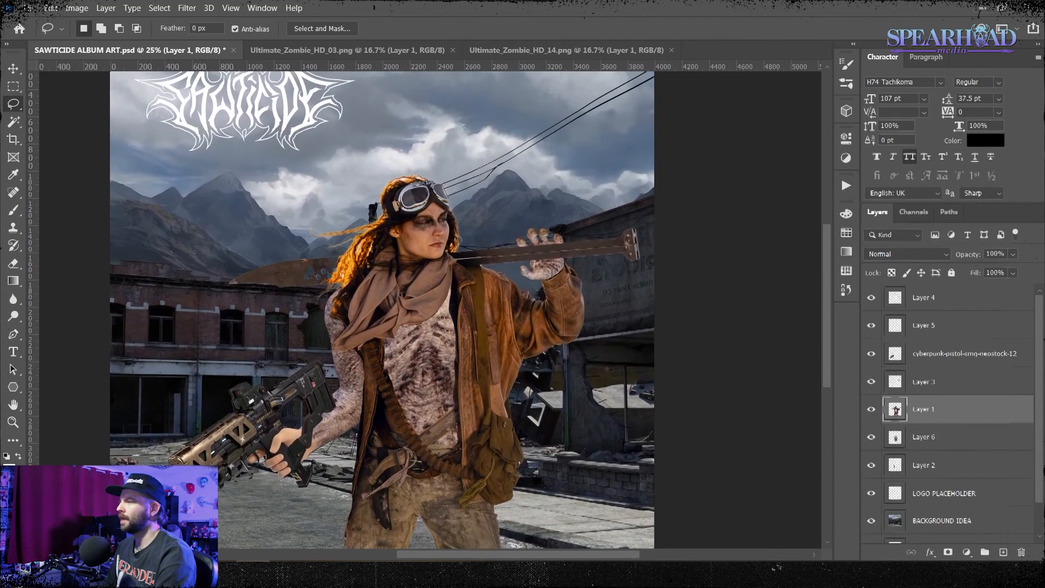
# Import the battle axe, tool belt and 15 images, and skew the axe into line with the shouldered handle beneath Layer 6
pyautogui.hotkey('alt', 'Tab')
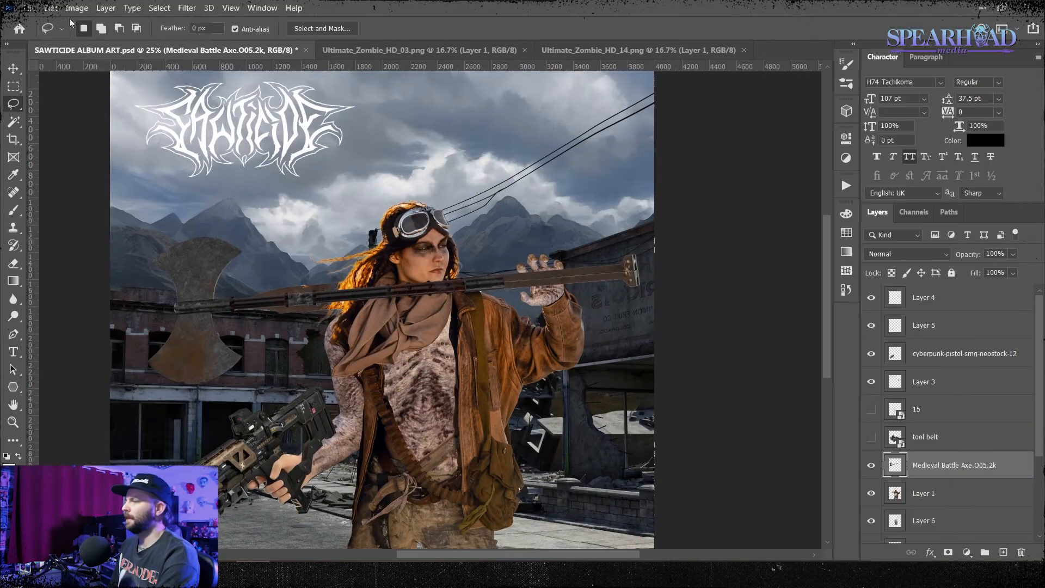
pyautogui.hotkey('ctrl', 't')
pyautogui.moveTo(327, 384); pyautogui.dragTo(343, 387)
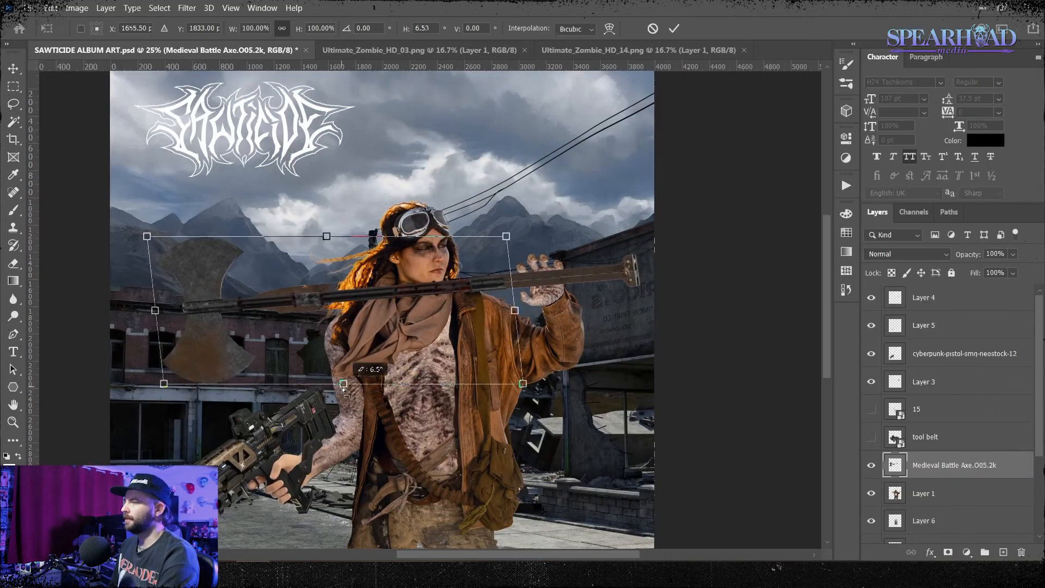
pyautogui.moveTo(337, 235); pyautogui.dragTo(337, 233)
pyautogui.press('Return')
pyautogui.moveTo(920, 466); pyautogui.dragTo(919, 506)
pyautogui.click(920, 467)
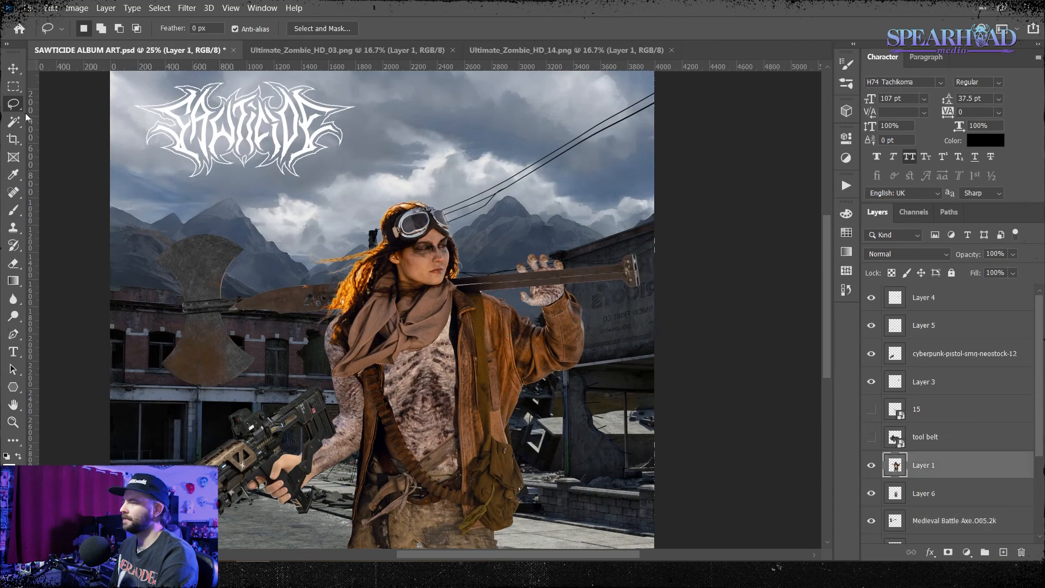
# Enlarge the Medieval Battle Axe layer with Free Transform and apply an image adjustment to it
pyautogui.hotkey('ctrl', 'd')
pyautogui.hotkey('ctrl', '-')
pyautogui.hotkey('ctrl', '=')
pyautogui.click(926, 521)
pyautogui.hotkey('ctrl', 't')
pyautogui.moveTo(342, 209); pyautogui.dragTo(342, 199)
pyautogui.moveTo(342, 363); pyautogui.dragTo(342, 371)
pyautogui.moveTo(494, 188); pyautogui.dragTo(495, 190)
pyautogui.press('Return')
pyautogui.click(77, 8)
pyautogui.click(313, 41)
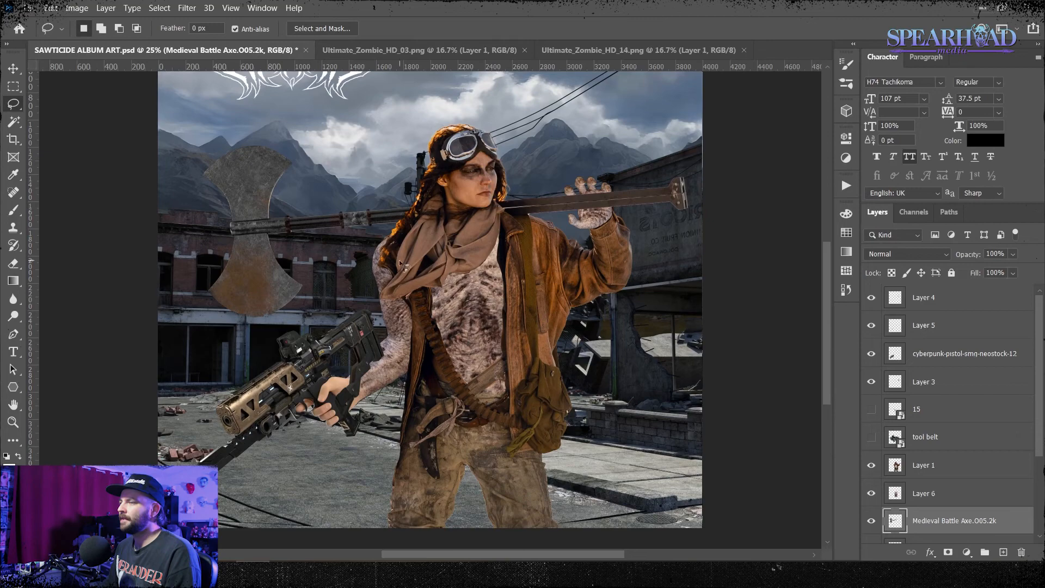
# Show and rasterize the tool belt layer, and scale it down onto the figure's hips
pyautogui.moveTo(400, 266); pyautogui.dragTo(392, 309)
pyautogui.click(872, 437)
pyautogui.rightClick(926, 437)
pyautogui.click(817, 310)
pyautogui.hotkey('ctrl', 't')
pyautogui.moveTo(206, 141); pyautogui.dragTo(466, 348)
pyautogui.moveTo(522, 414); pyautogui.dragTo(468, 468)
pyautogui.moveTo(572, 406); pyautogui.dragTo(563, 422)
pyautogui.press('Return')
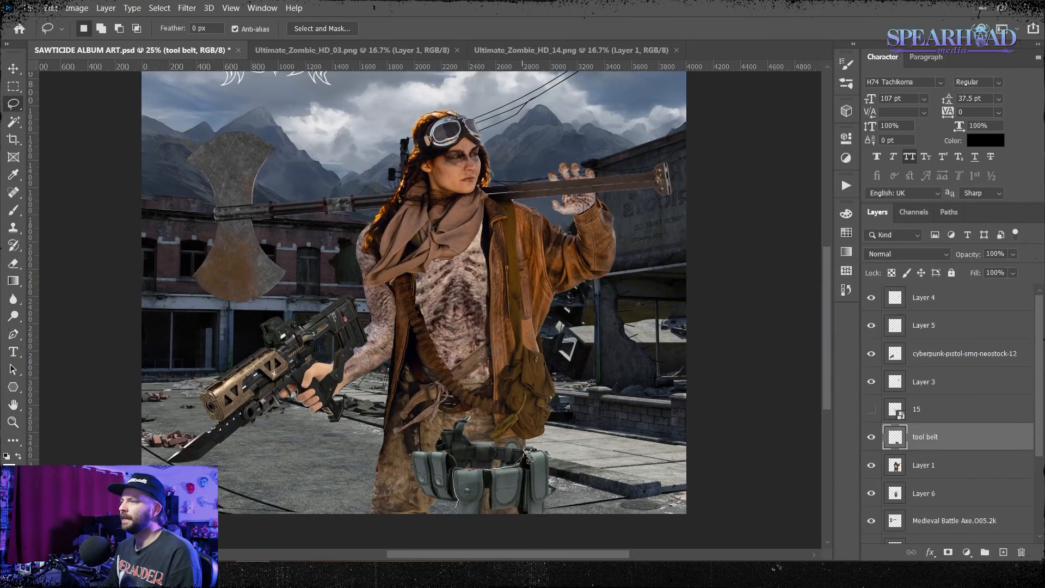
# Trim the tool belt down to the pouches hanging at the figure's outer hip and clean up Layer 1 around them
pyautogui.click(924, 466)
pyautogui.press('space')
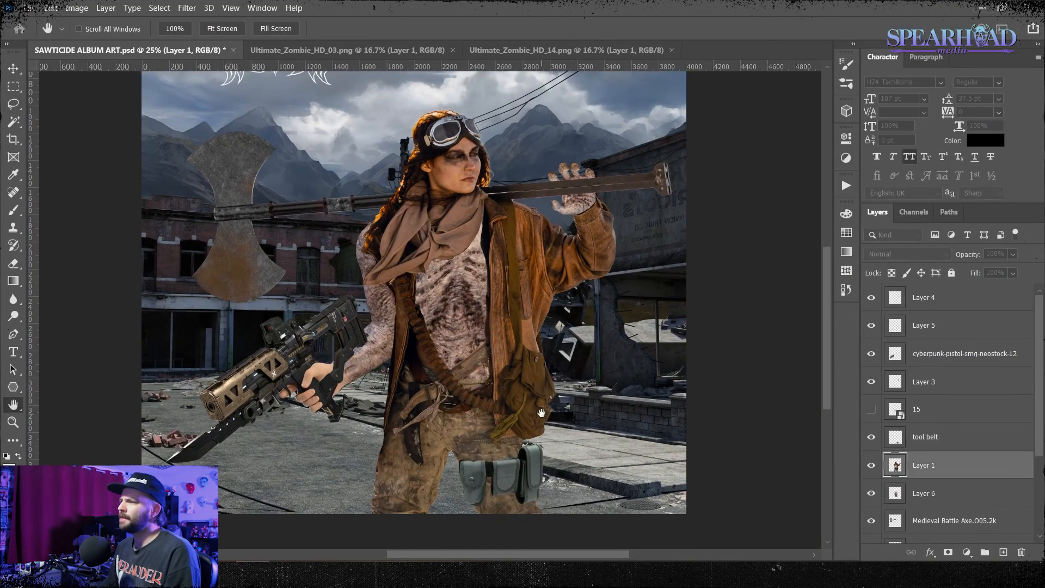
pyautogui.press('e')
pyautogui.click(549, 508)
pyautogui.moveTo(538, 413); pyautogui.dragTo(533, 451)
# Place the Pirate Skull and M1 Combat Helmet images from the SAWTICIDE folder over the figure
pyautogui.hotkey('alt', 'Tab')
pyautogui.click(875, 342)
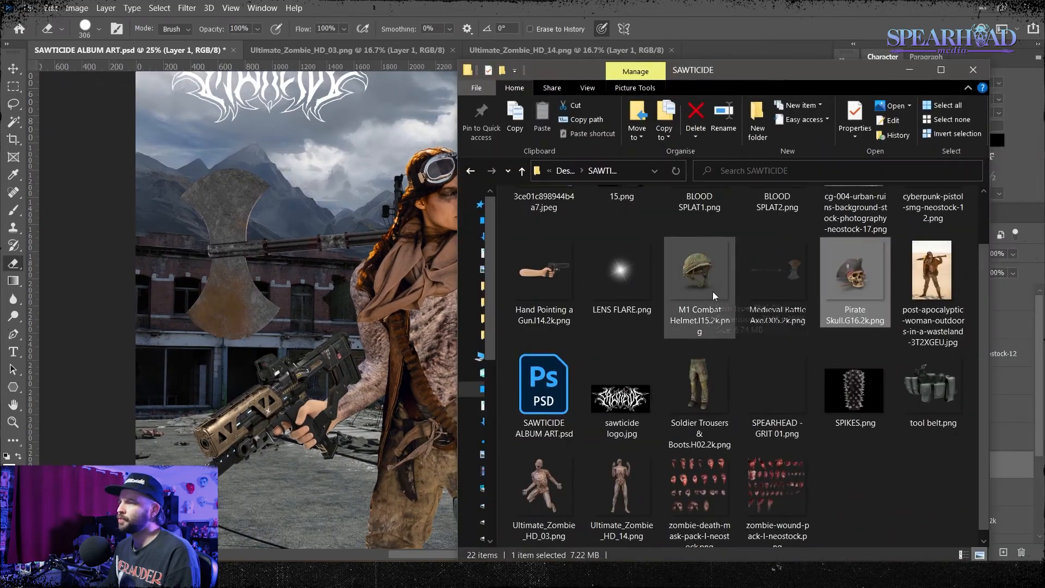
pyautogui.moveTo(875, 332)
pyautogui.mouseDown()
pyautogui.moveTo(454, 307)
pyautogui.moveTo(466, 315)
pyautogui.mouseUp()
pyautogui.press('Return')
pyautogui.press('l')
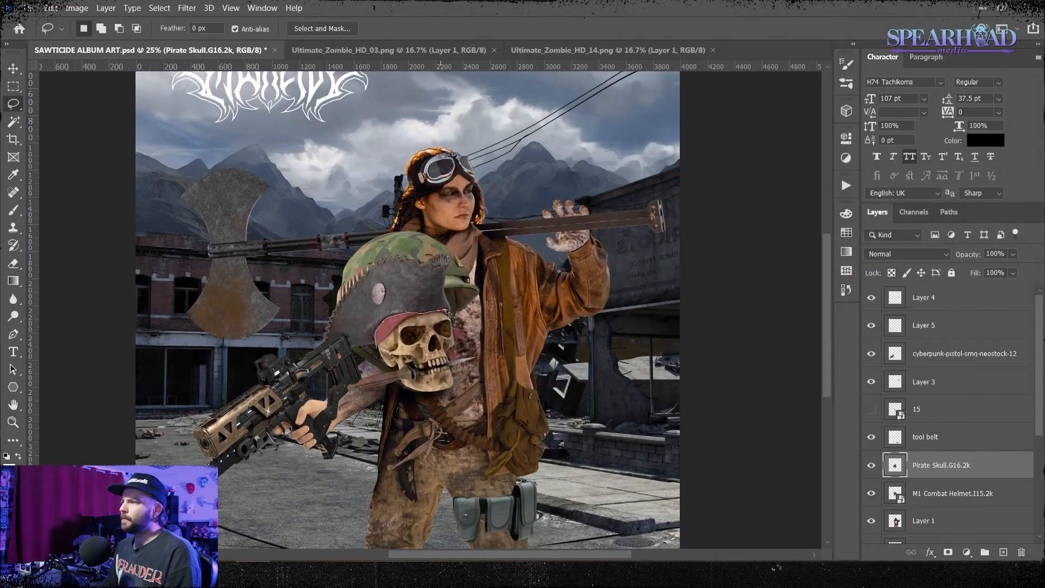
pyautogui.press('Delete')
pyautogui.hotkey('ctrl', 'd')
pyautogui.click(952, 494)
pyautogui.click(950, 467)
pyautogui.hotkey('ctrl', 't')
pyautogui.hotkey('ctrl', 'z')
pyautogui.hotkey('ctrl', 'z')
pyautogui.hotkey('ctrl', 'z')
# Cut the hat off the pirate skull and reposition the skull beside the helmet opening
pyautogui.moveTo(363, 363)
pyautogui.mouseDown()
pyautogui.moveTo(381, 330)
pyautogui.moveTo(365, 362)
pyautogui.mouseUp()
pyautogui.press('Delete')
pyautogui.hotkey('ctrl', 'd')
pyautogui.hotkey('ctrl', 't')
pyautogui.moveTo(512, 438); pyautogui.dragTo(560, 425)
pyautogui.press('Return')
# Refine the edges of the skull selection and replace the Pirate Skull layer with a copy made from it
pyautogui.press('w')
pyautogui.keyDown('ctrl'); pyautogui.click(895, 465); pyautogui.keyUp('ctrl')
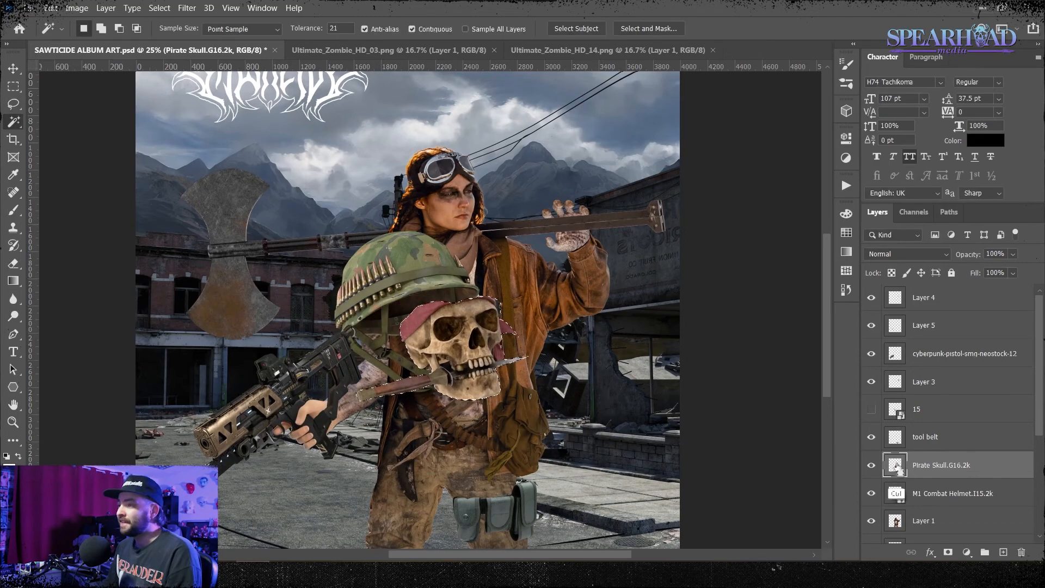
pyautogui.click(159, 8)
pyautogui.keyDown('shift'); pyautogui.click(185, 184); pyautogui.keyUp('shift')
pyautogui.click(778, 488)
pyautogui.hotkey('ctrl', 'j')
pyautogui.click(947, 493)
pyautogui.press('Delete')
# Transform the copied skull layer so it sits inside the combat helmet
pyautogui.click(926, 465)
pyautogui.hotkey('ctrl', 't')
pyautogui.moveTo(463, 354); pyautogui.dragTo(422, 346)
pyautogui.moveTo(316, 391); pyautogui.dragTo(310, 397)
pyautogui.press('Return')
# Erase the excess on the skull layer at 60% opacity and set its opacity back to 100%
pyautogui.press('6')
pyautogui.press('e')
pyautogui.click(99, 28)
pyautogui.moveTo(455, 292)
pyautogui.mouseDown()
pyautogui.moveTo(367, 313)
pyautogui.moveTo(371, 332)
pyautogui.mouseUp()
pyautogui.click(994, 254)
pyautogui.write('100')
pyautogui.press('Return')
pyautogui.rightClick(949, 498)
pyautogui.click(904, 140)
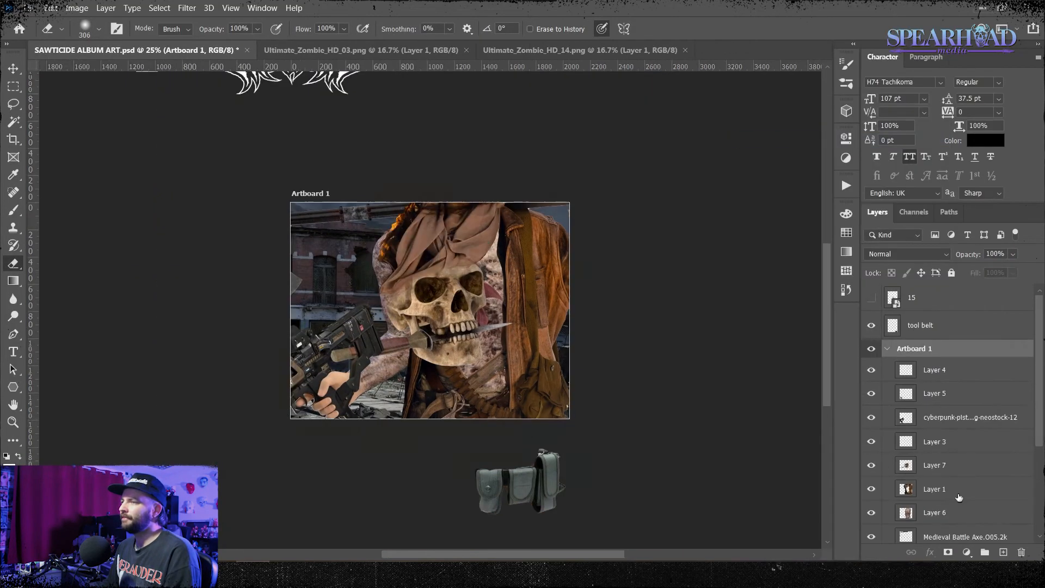
pyautogui.hotkey('ctrl', 'z')
# Duplicate the M1 Combat Helmet layer and place the copy above the skull layer
pyautogui.rightClick(956, 496)
pyautogui.click(916, 64)
pyautogui.keyDown('ctrl'); pyautogui.click(949, 471); pyautogui.keyUp('ctrl')
pyautogui.click(949, 472)
# Clear the helmet copy where it covers the skull's face and jaw, and merge the helmet and skull layers
pyautogui.moveTo(457, 294); pyautogui.dragTo(461, 318)
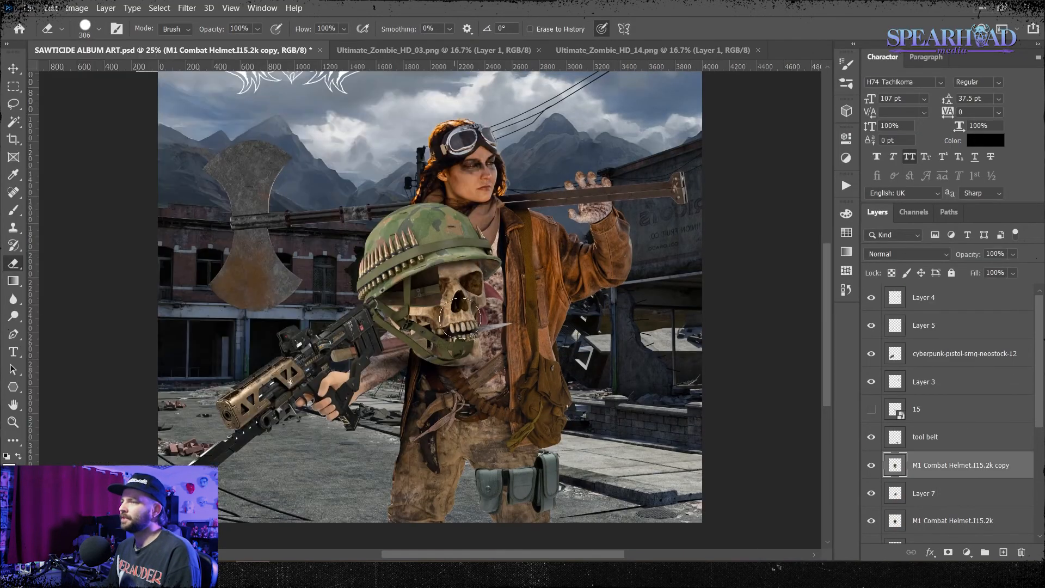
pyautogui.click(474, 293)
pyautogui.press('Delete')
pyautogui.click(384, 341)
pyautogui.click(427, 331)
pyautogui.click(451, 336)
pyautogui.click(470, 369)
pyautogui.click(436, 382)
pyautogui.press('Delete')
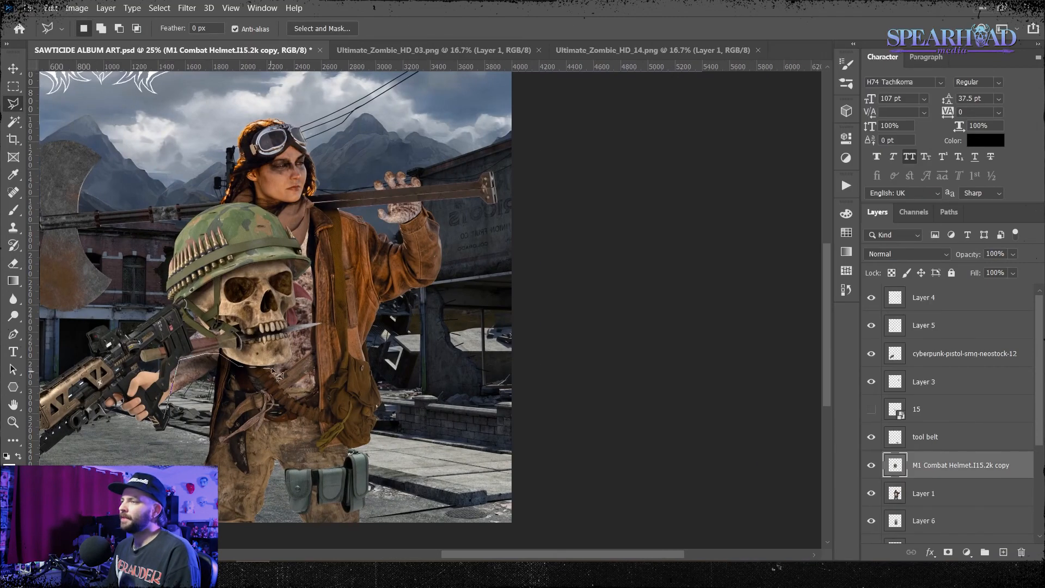
# Scale the helmeted skull down and fit it over the woman's head above the scarf
pyautogui.hotkey('ctrl', 't')
pyautogui.moveTo(256, 294); pyautogui.dragTo(277, 166)
pyautogui.moveTo(378, 86); pyautogui.dragTo(390, 108)
pyautogui.press('Return')
pyautogui.hotkey('ctrl', '0')
pyautogui.hotkey('ctrl', '+')
pyautogui.hotkey('ctrl', '+')
pyautogui.hotkey('ctrl', 't')
pyautogui.moveTo(604, 303); pyautogui.dragTo(590, 267)
pyautogui.moveTo(463, 218); pyautogui.dragTo(472, 218)
pyautogui.press('Return')
# Activate the freehand Lasso tool for working on Layer 1
pyautogui.hotkey('ctrl', '-')
pyautogui.click(924, 493)
pyautogui.rightClick(13, 104)
pyautogui.click(106, 107)
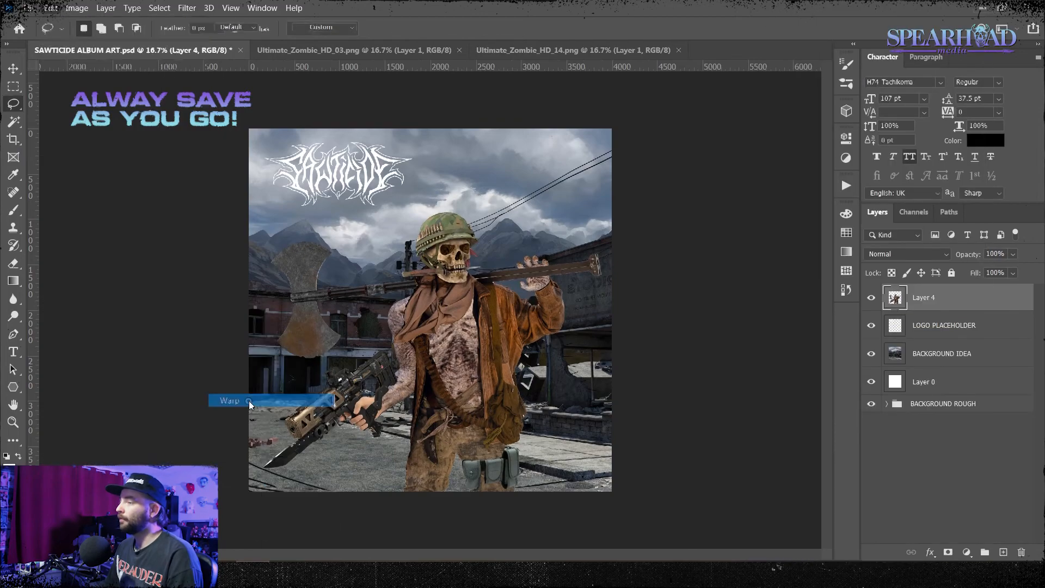
# Warp the merged figure to spread the axe and gun, and apply Levels with input black 14 and midtone 0.93
pyautogui.click(250, 401)
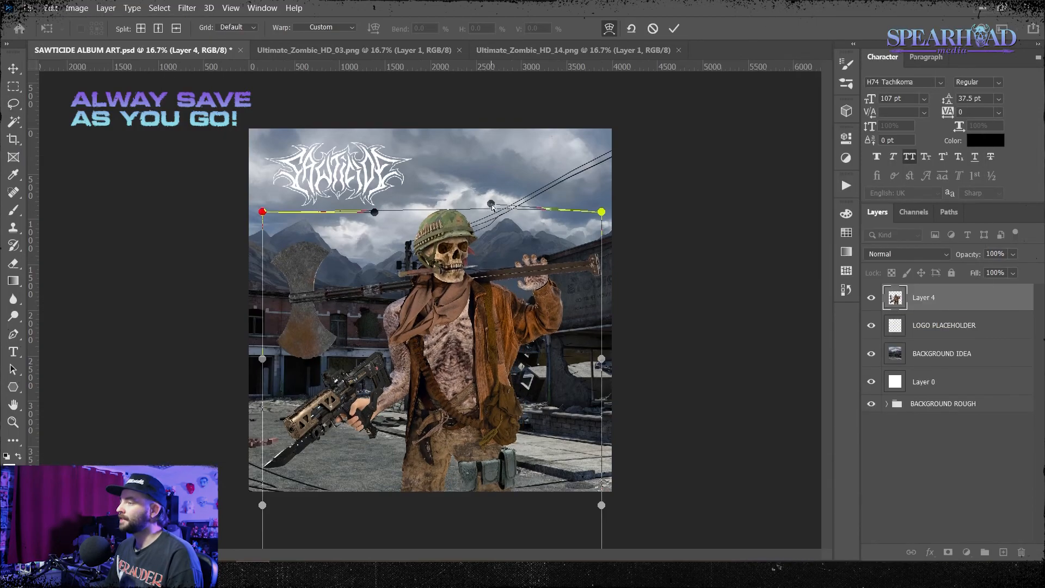
pyautogui.moveTo(262, 211); pyautogui.dragTo(236, 220)
pyautogui.click(50, 8)
pyautogui.moveTo(600, 213); pyautogui.dragTo(604, 197)
pyautogui.press('Return')
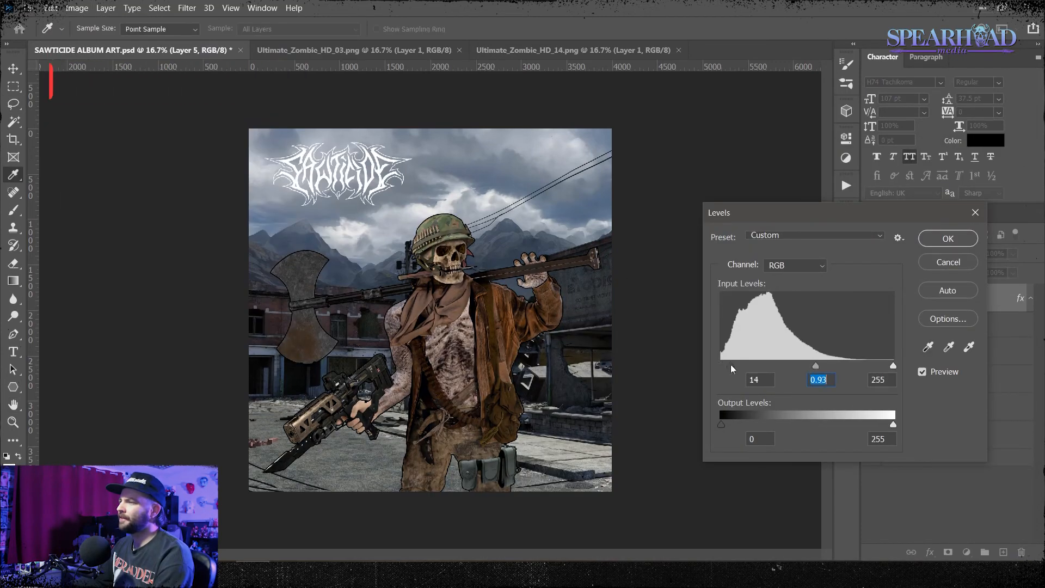
pyautogui.press('Return')
# Fill the LOGO PLACEHOLDER outline on a new layer with a metallic black-and-white gradient and adjust the Layer 6 copy's opacity
pyautogui.click(944, 380)
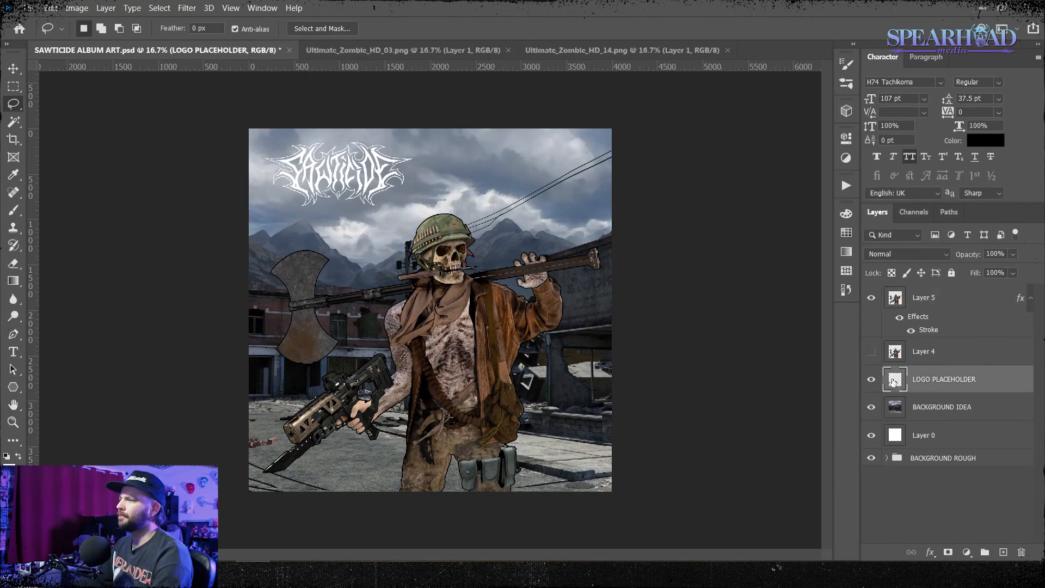
pyautogui.keyDown('ctrl'); pyautogui.click(896, 380); pyautogui.keyUp('ctrl')
pyautogui.click(1003, 552)
pyautogui.click(14, 281)
pyautogui.click(132, 29)
pyautogui.click(101, 29)
pyautogui.click(776, 429)
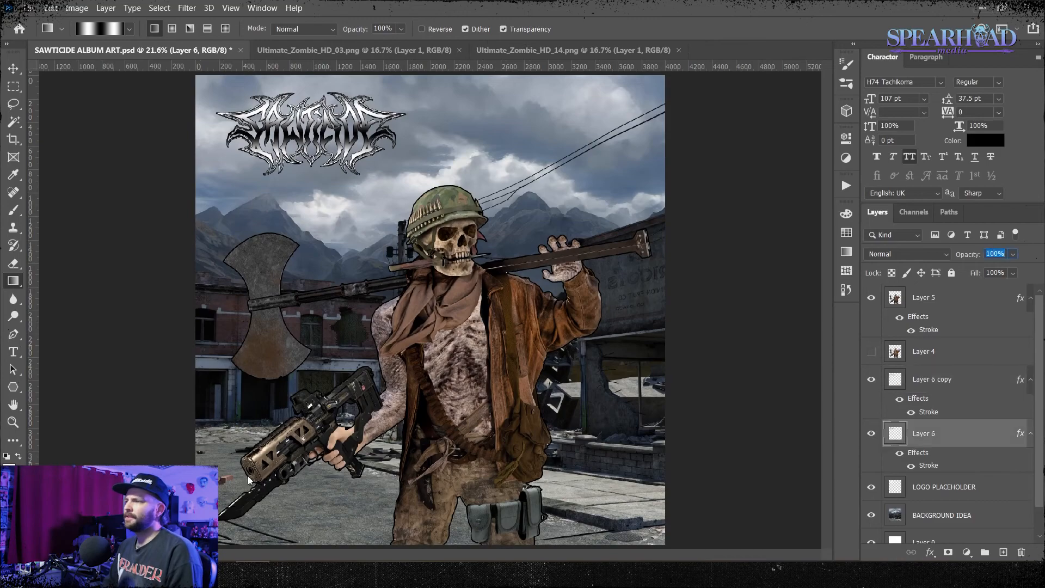
pyautogui.click(932, 379)
pyautogui.moveTo(994, 265); pyautogui.dragTo(988, 265)
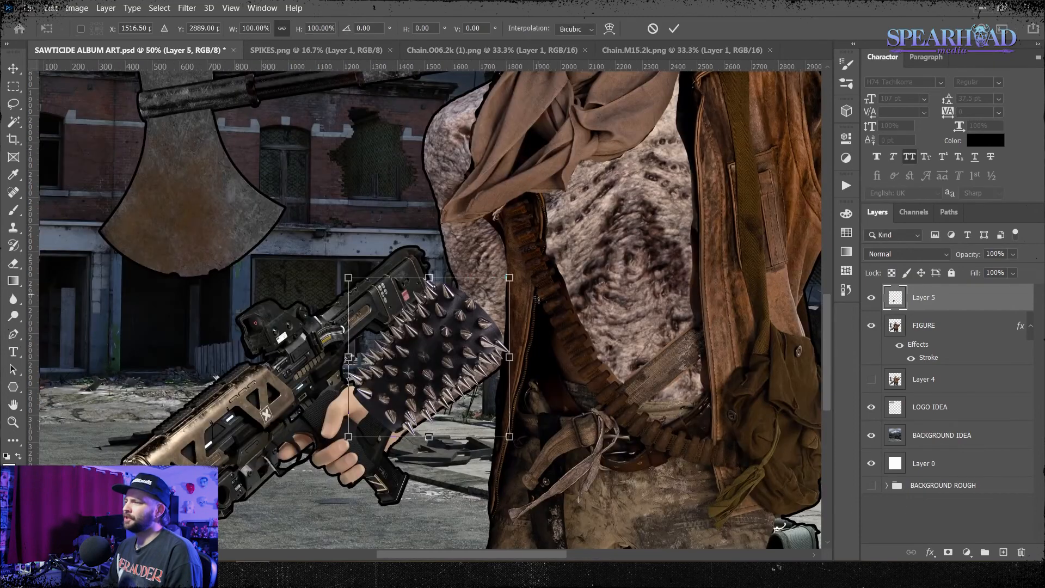
# Fit the spike piece over the gun arm's forearm and rotate a second one for the other arm
pyautogui.press('Return')
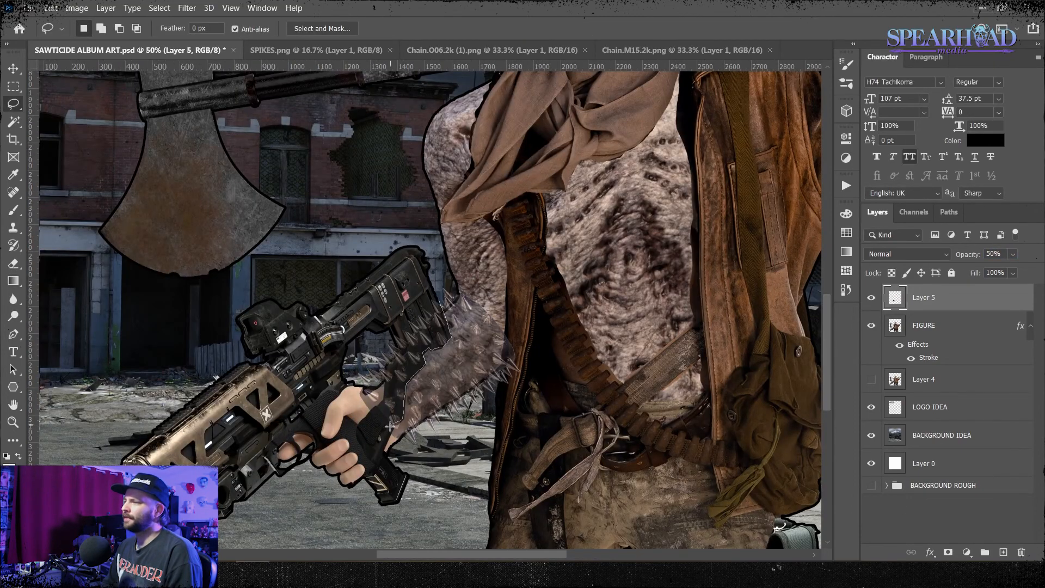
pyautogui.doubleClick(919, 318)
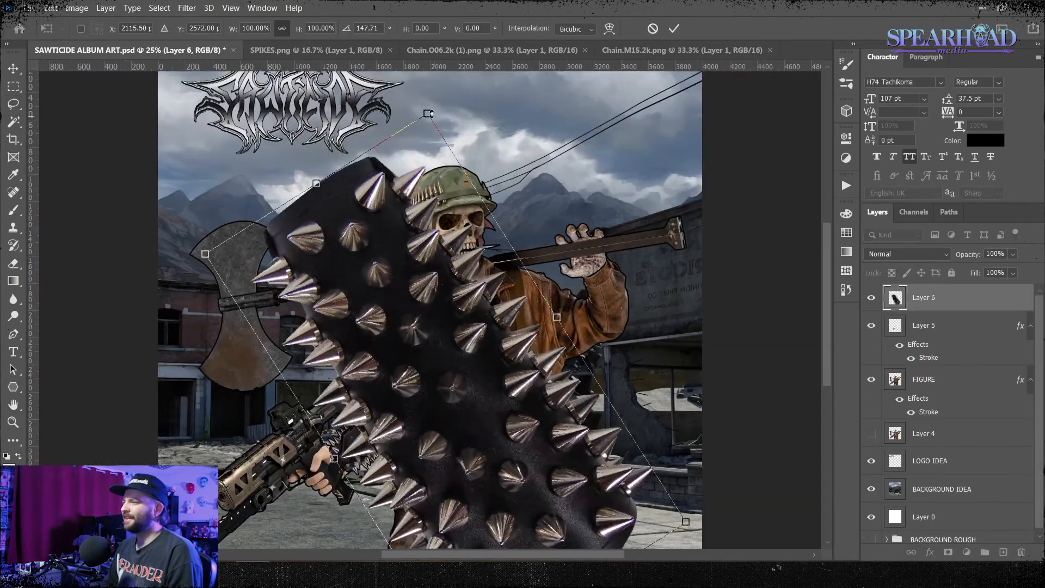
pyautogui.moveTo(703, 179); pyautogui.dragTo(664, 279)
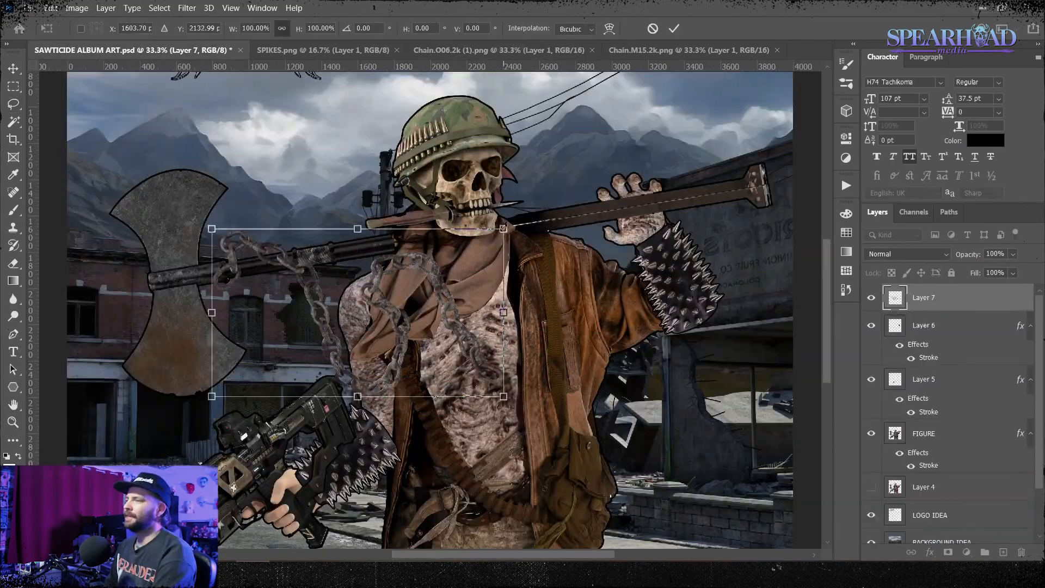
# Drape two chain pieces along the axe handle and merge their layers
pyautogui.moveTo(452, 163); pyautogui.dragTo(463, 167)
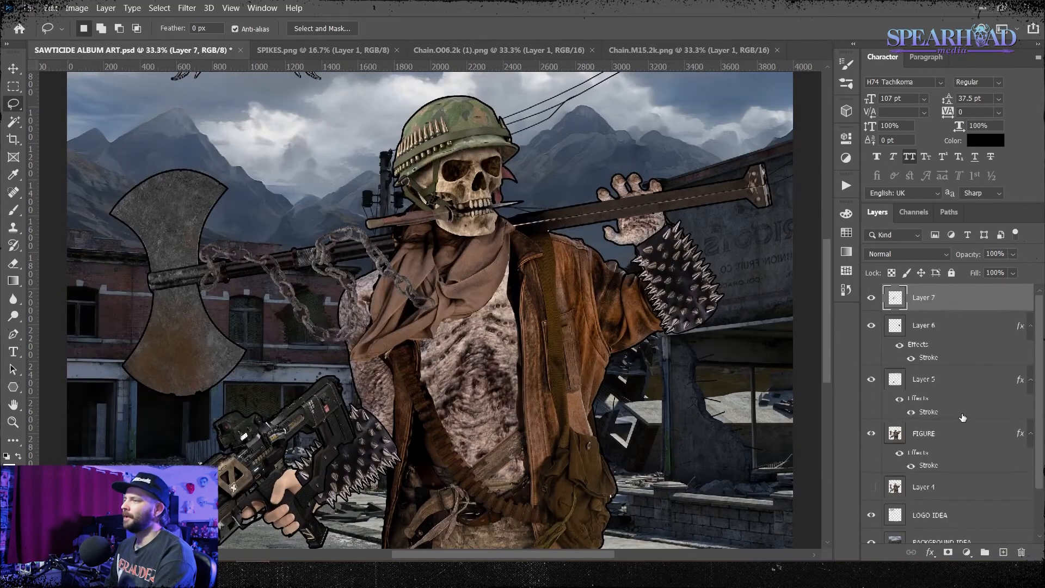
pyautogui.moveTo(599, 256); pyautogui.dragTo(652, 234)
pyautogui.press('Return')
pyautogui.rightClick(925, 310)
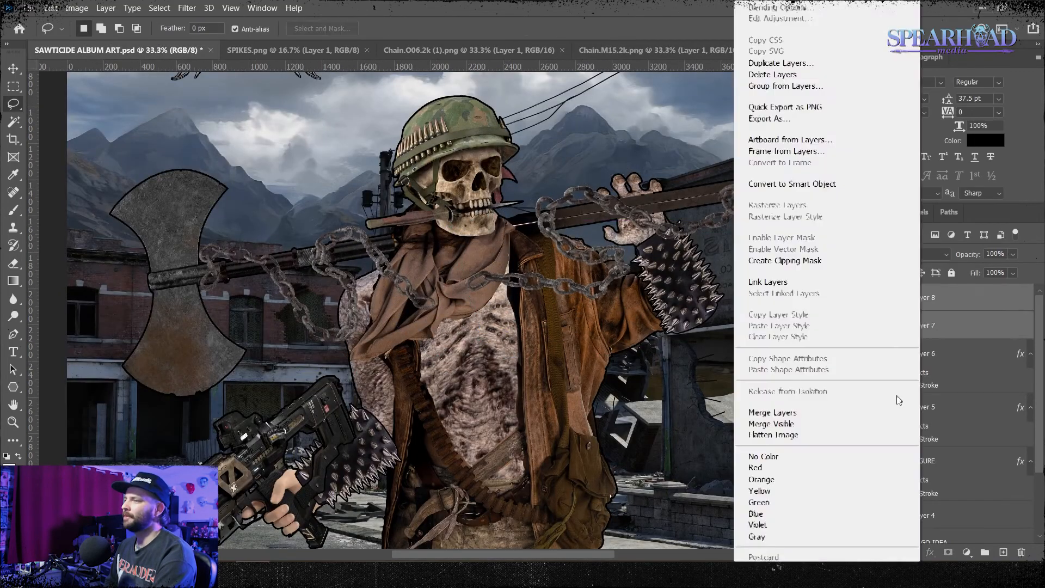
pyautogui.click(762, 410)
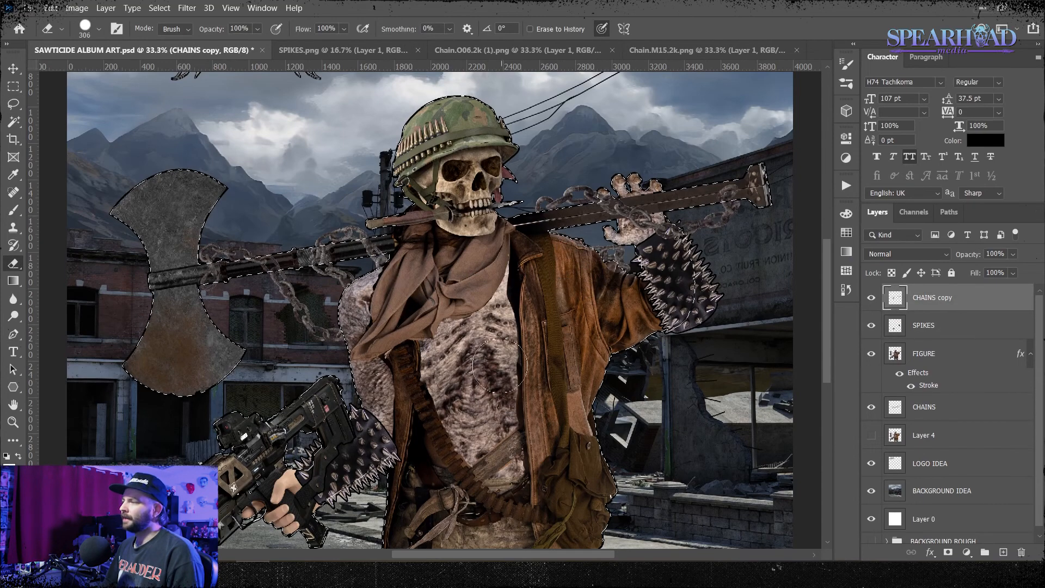
# Adjust the CHAINS copy layer with Levels using input black 11 and midtone 1.3
pyautogui.hotkey('ctrl', 'l')
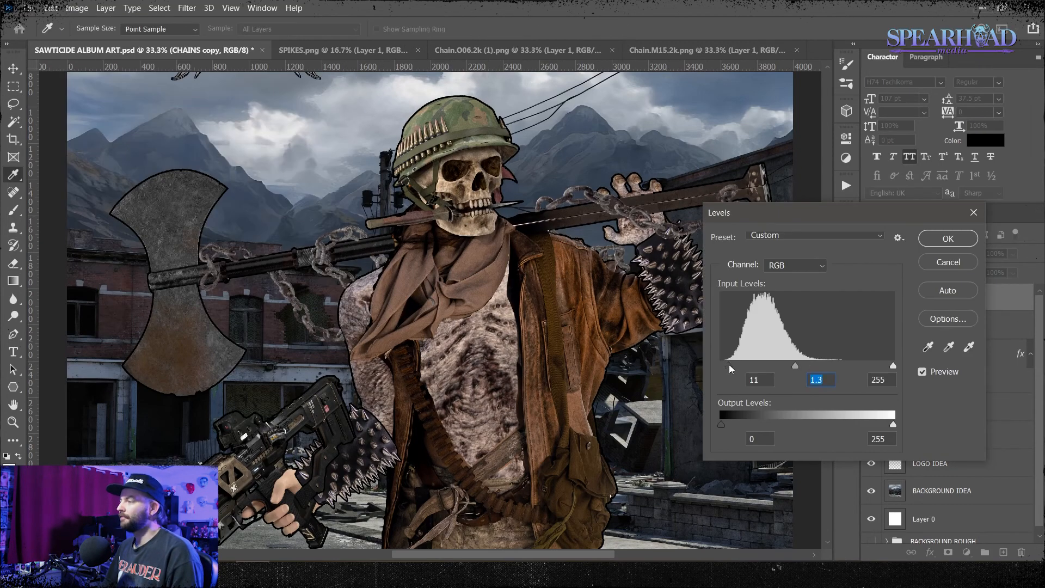
pyautogui.press('Return')
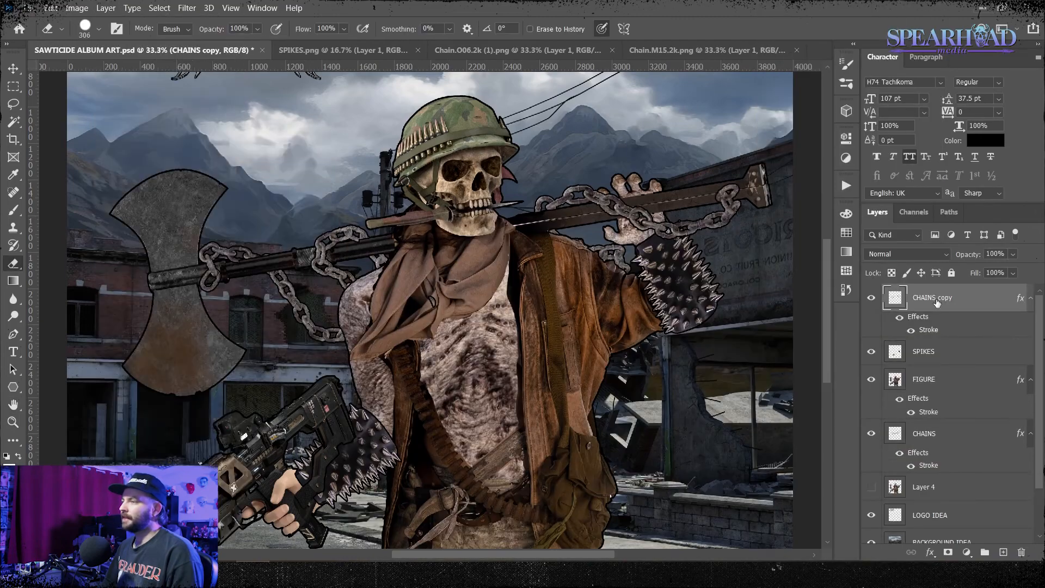
# Save the document under the new name SAWTICIDE ALBUM ART FIGURE.psd
pyautogui.hotkey('ctrl', '-')
pyautogui.hotkey('ctrl', '-')
pyautogui.write('FIGURE')
pyautogui.press('Return')
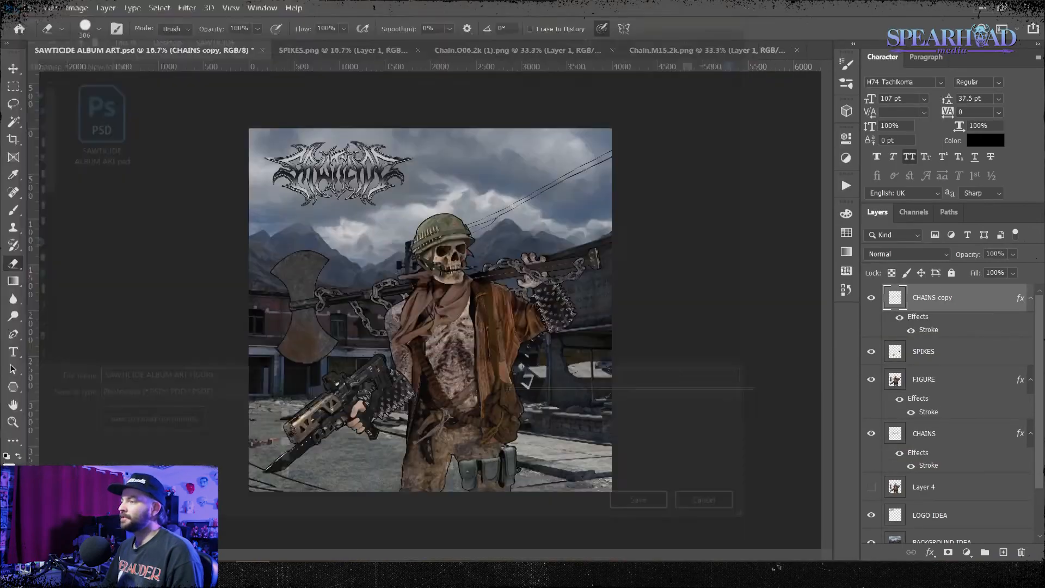
# Merge the layers from CHAINS copy down to Layer 4 and add a drop shadow to the merged figure
pyautogui.keyDown('shift'); pyautogui.click(930, 494); pyautogui.keyUp('shift')
pyautogui.hotkey('ctrl', 'e')
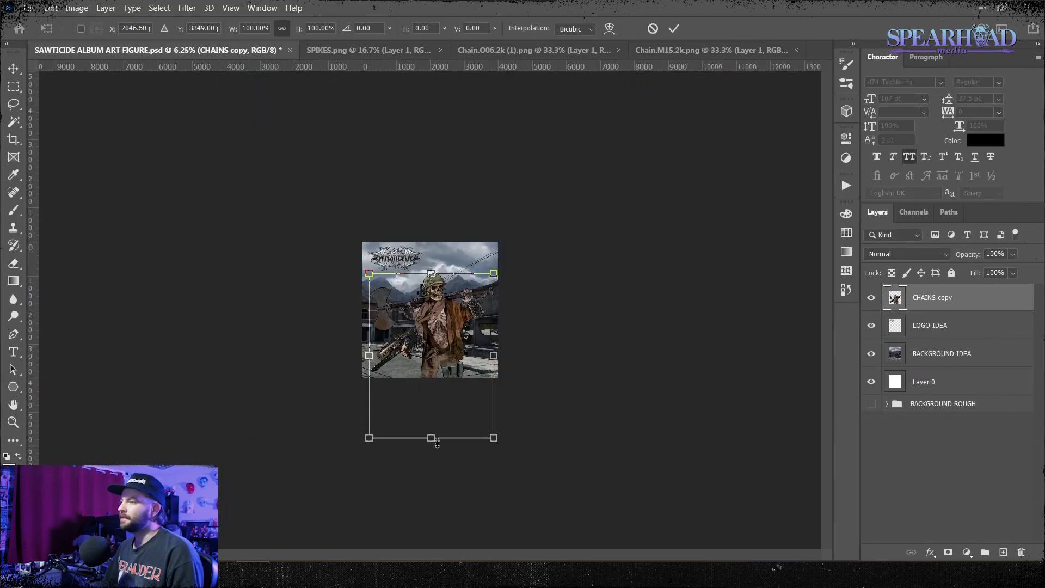
pyautogui.click(930, 552)
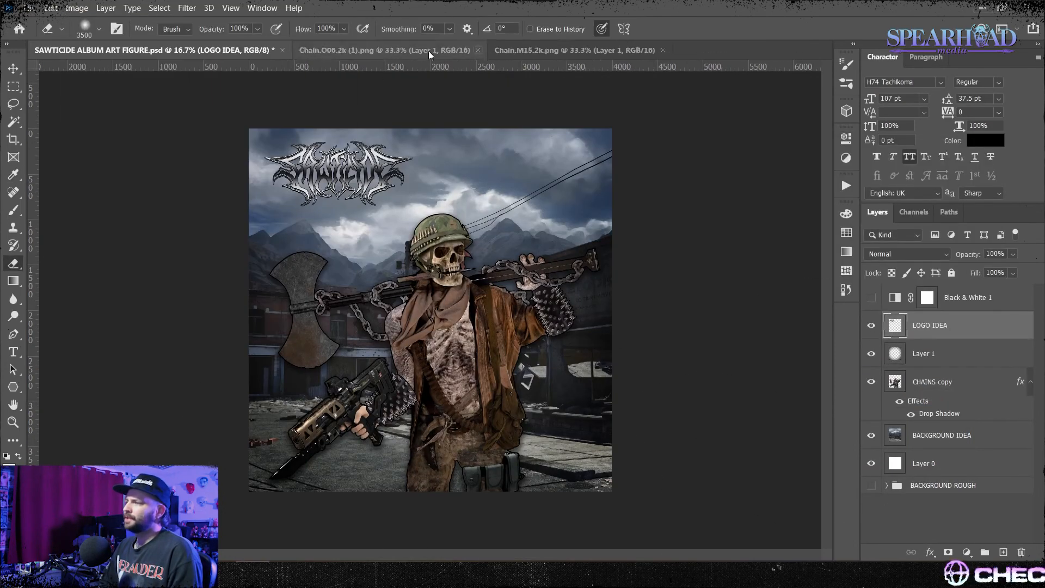
# Open the blood splat, lens flare, SPEARHEAD - GRIT 01 and zombie-death-mask images from the SAWTICIDE folder
pyautogui.hotkey('alt', 'Tab')
pyautogui.click(699, 232)
pyautogui.keyDown('ctrl'); pyautogui.click(778, 232); pyautogui.keyUp('ctrl')
pyautogui.keyDown('ctrl'); pyautogui.click(777, 343); pyautogui.keyUp('ctrl')
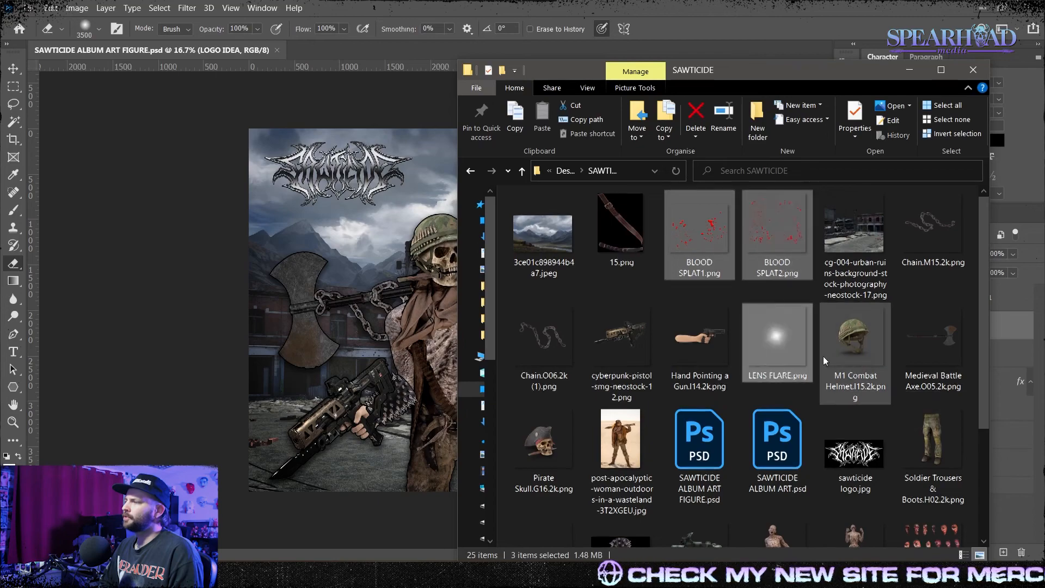
pyautogui.scroll(-3, 824, 357)
pyautogui.keyDown('ctrl'); pyautogui.click(544, 381); pyautogui.keyUp('ctrl')
pyautogui.keyDown('ctrl'); pyautogui.click(954, 393); pyautogui.keyUp('ctrl')
pyautogui.press('Return')
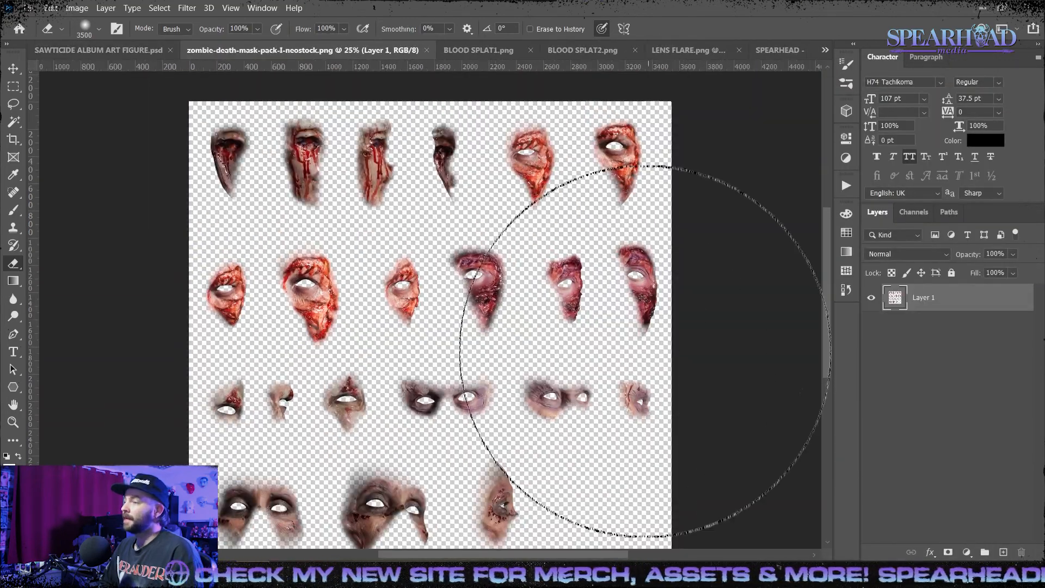
# Lasso a bloody eye wound from the zombie mask sheet and fit it over the skull's wounded eye, erasing the excess
pyautogui.press('l')
pyautogui.moveTo(354, 120); pyautogui.dragTo(381, 201)
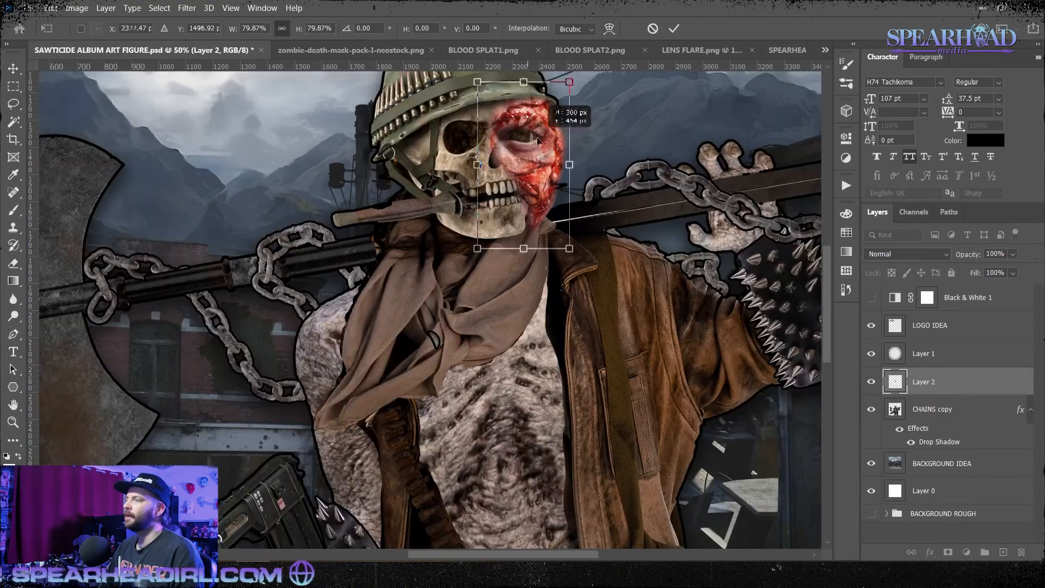
pyautogui.click(51, 8)
pyautogui.click(116, 226)
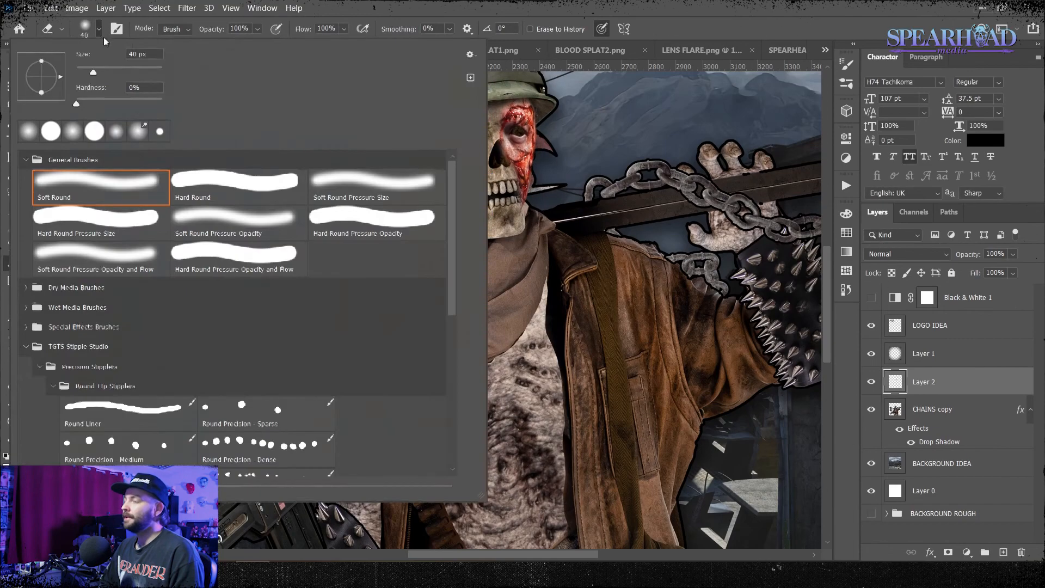
pyautogui.press('Escape')
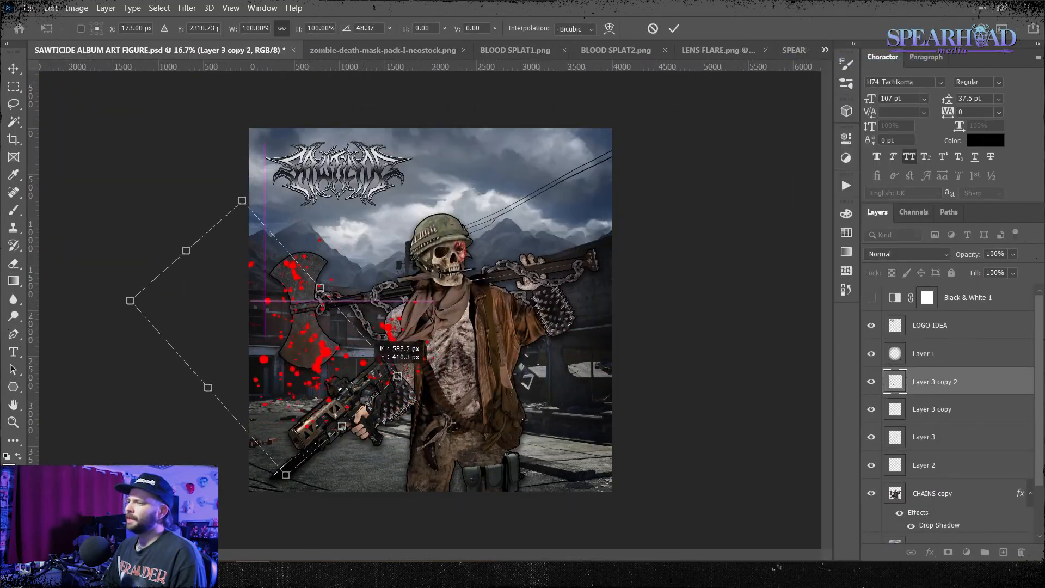
# Place a rotated blood splat over the axe and arm, trim it to the figure, and set its blend mode to Multiply
pyautogui.press('Return')
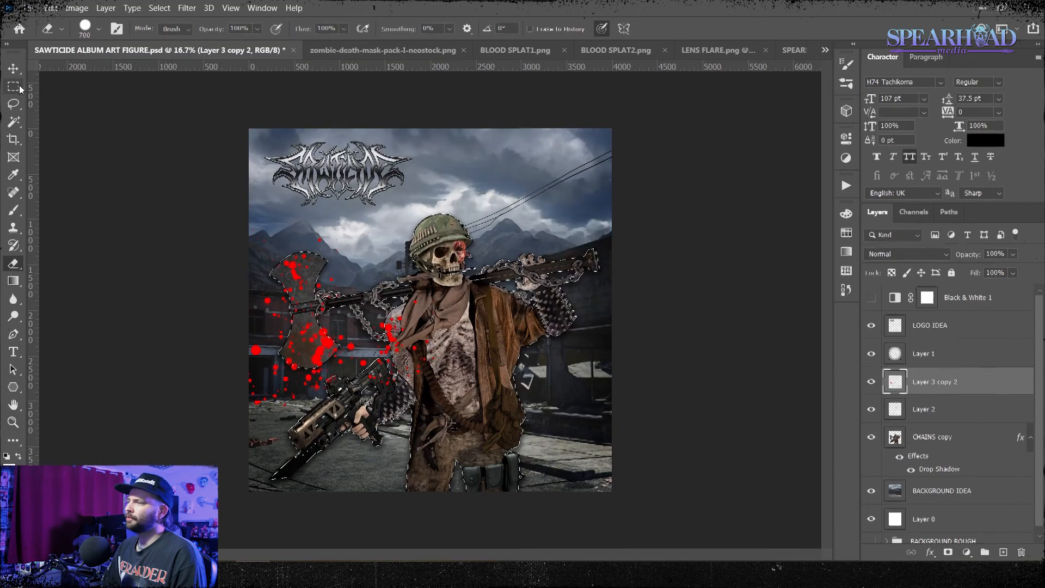
pyautogui.click(14, 87)
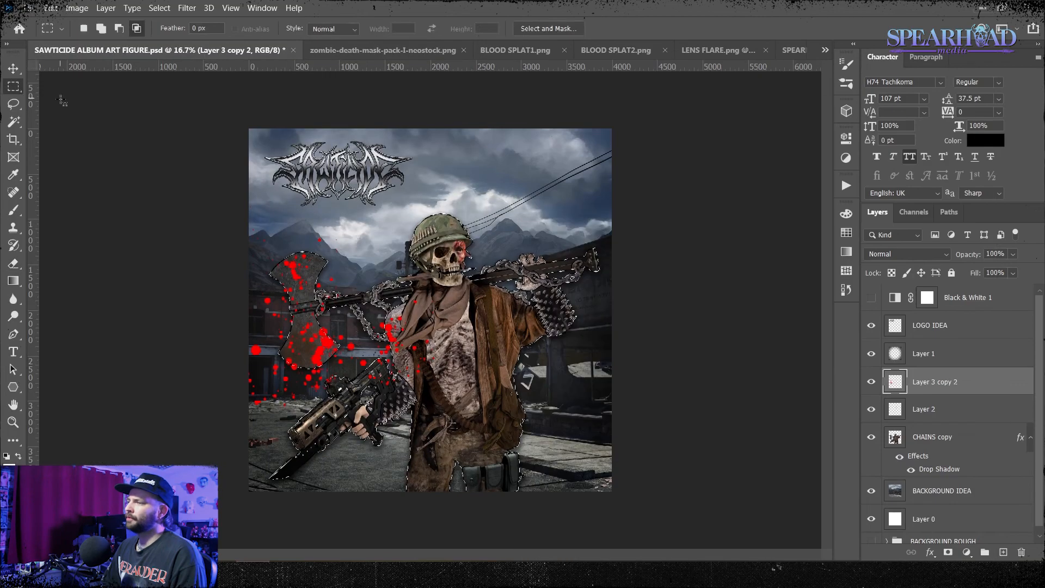
pyautogui.click(907, 254)
pyautogui.click(919, 262)
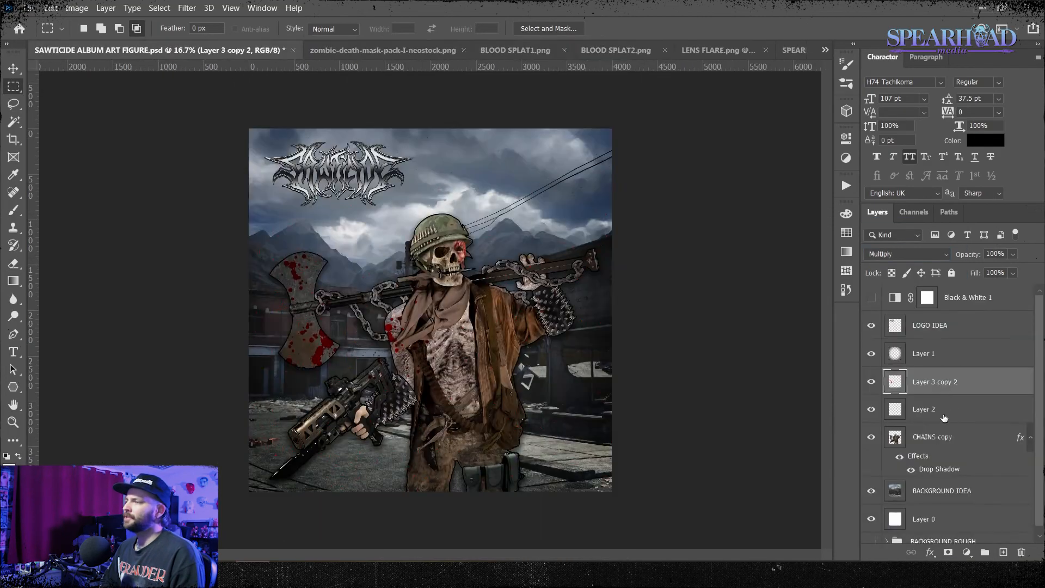
# Spread a second blood splat across the figure, trim it to the outline, and set its blend mode to Multiply
pyautogui.hotkey('ctrl', 't')
pyautogui.moveTo(421, 245); pyautogui.dragTo(517, 268)
pyautogui.press('Return')
pyautogui.hotkey('ctrl', 'j')
pyautogui.hotkey('ctrl', 't')
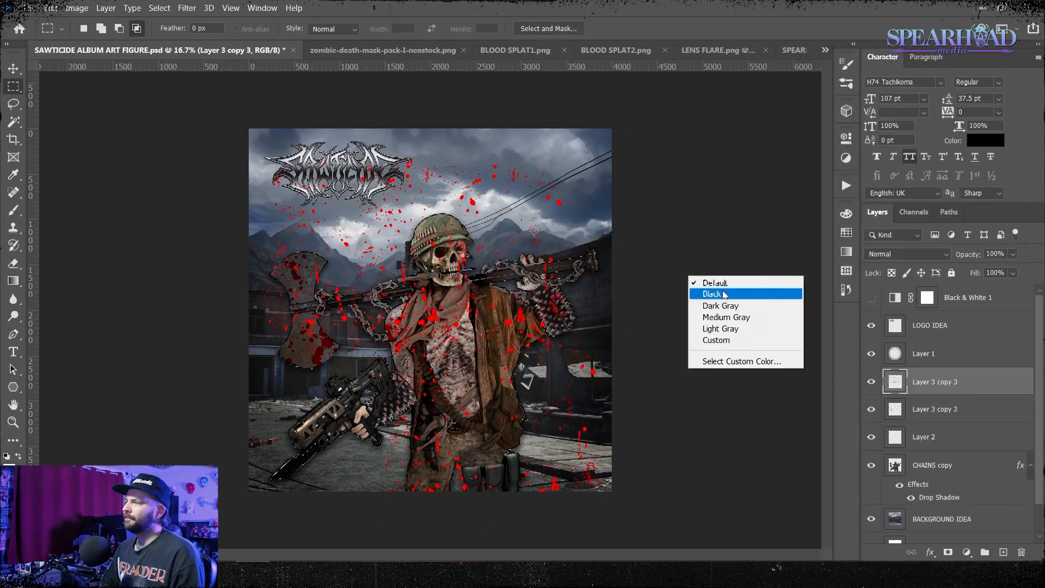
pyautogui.click(907, 254)
pyautogui.click(919, 263)
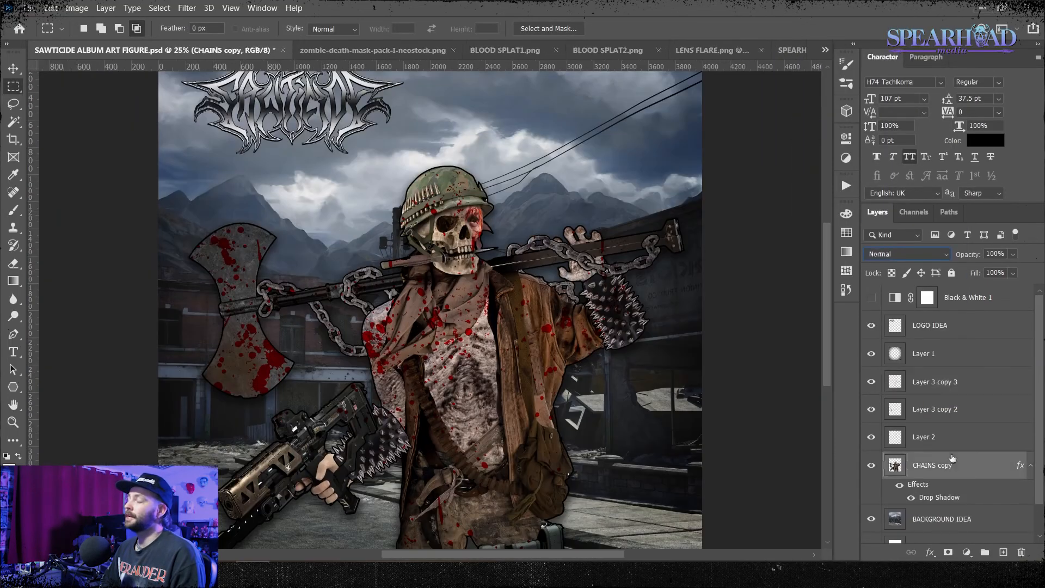
# Fit the lens flare inside the skull's empty eye socket and duplicate its layer for a stronger glow
pyautogui.hotkey('ctrl', 'shift', 'x')
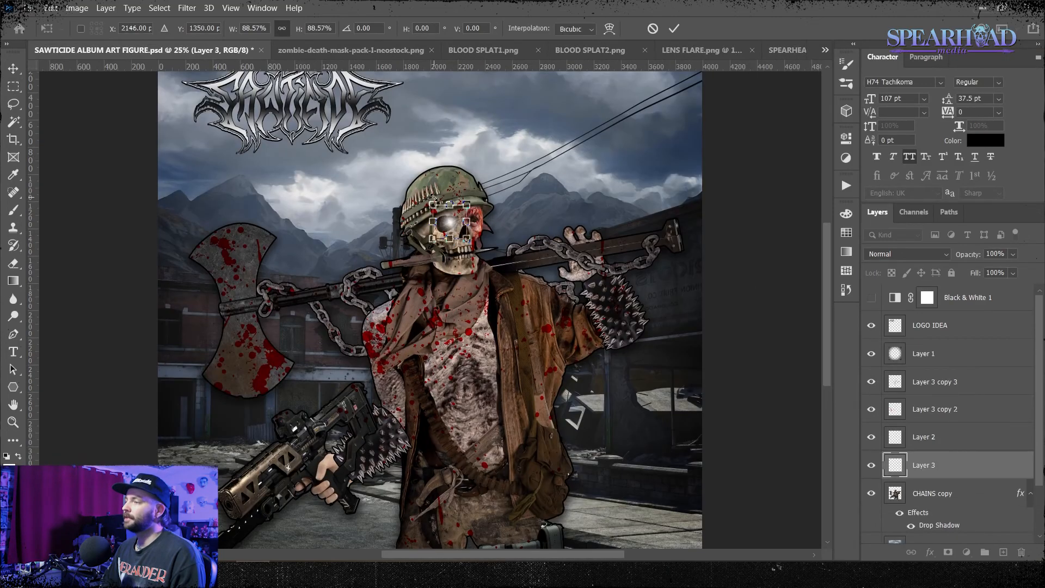
pyautogui.hotkey('ctrl', 'j')
pyautogui.click(945, 496)
pyautogui.hotkey('ctrl', 't')
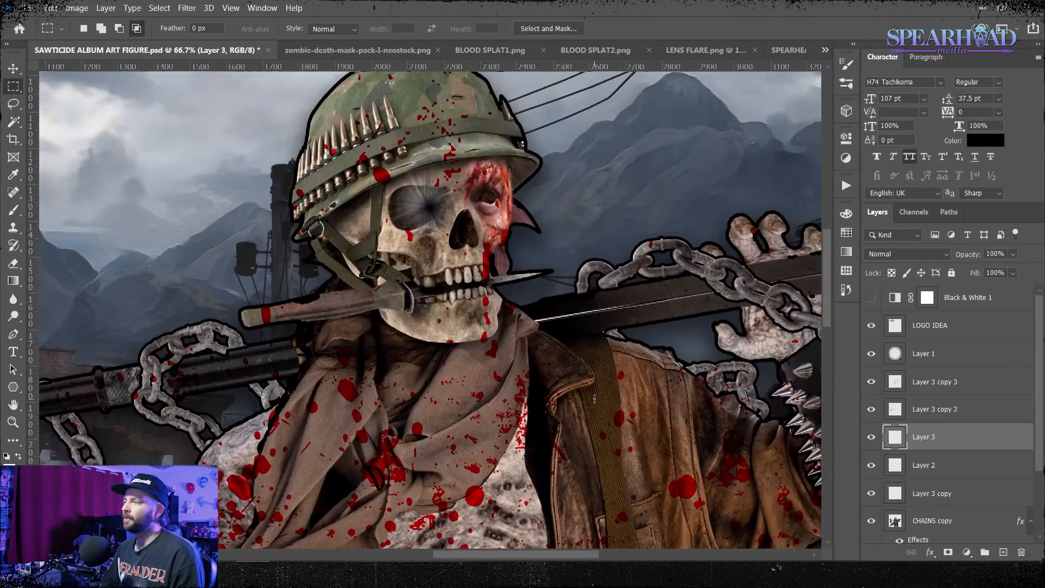
# Paint long pointed teeth on Layer 4 and add a Multiply inner shadow at 100% opacity, 3 px distance and 10 px size
pyautogui.moveTo(456, 232)
pyautogui.mouseDown()
pyautogui.moveTo(461, 272)
pyautogui.moveTo(433, 320)
pyautogui.mouseUp()
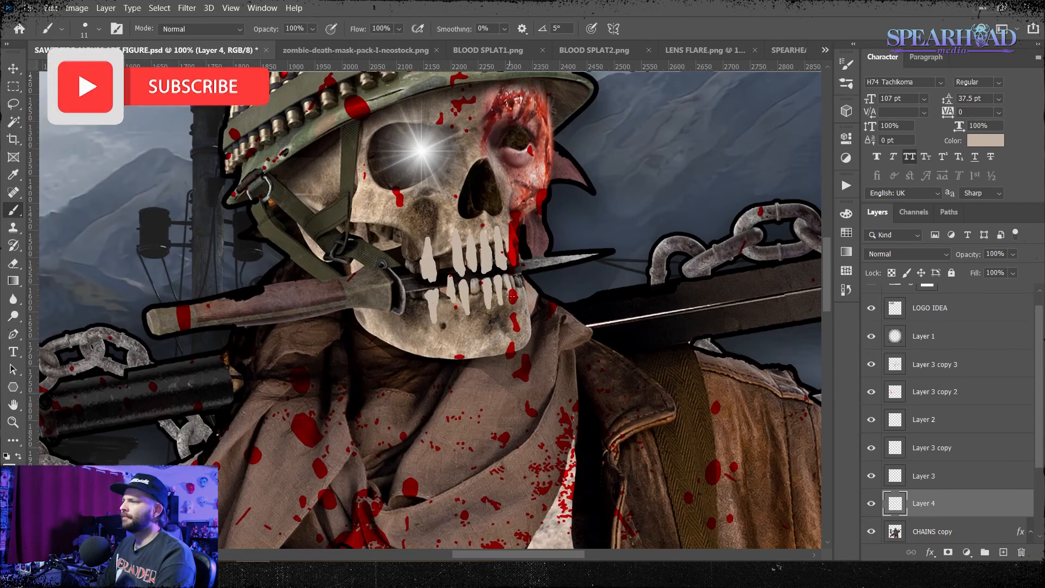
pyautogui.click(105, 7)
pyautogui.moveTo(121, 135)
pyautogui.click(49, 251)
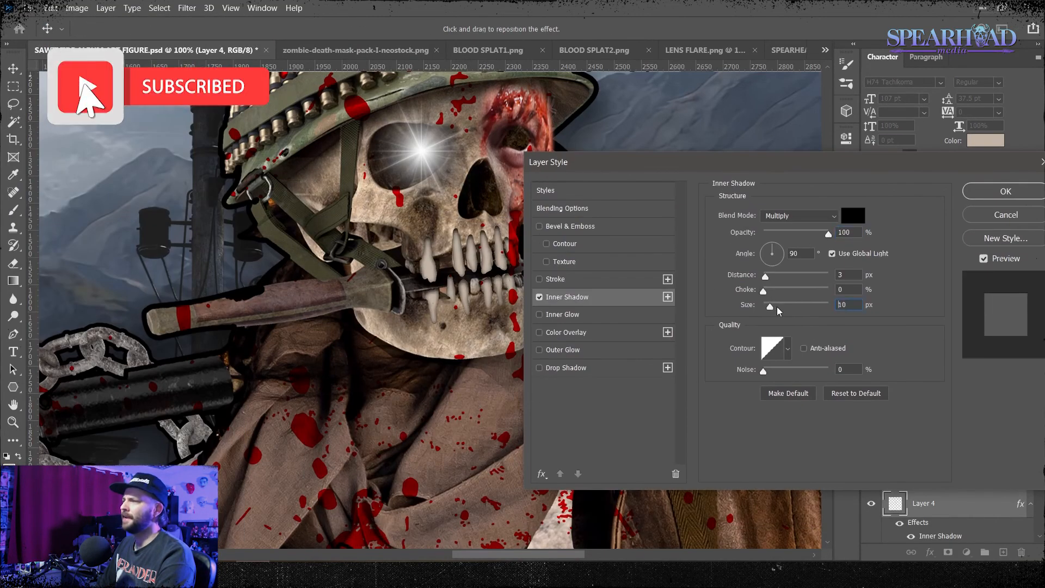
# Paint dark red gaps between the teeth on a new layer and give the teeth layer a drop shadow
pyautogui.press('i')
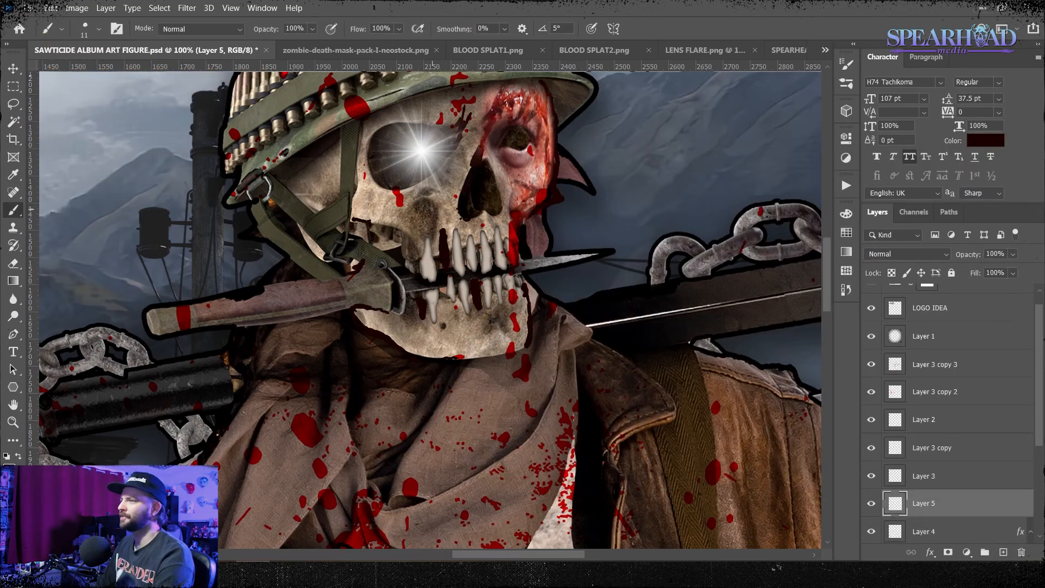
pyautogui.hotkey('ctrl', '-')
pyautogui.hotkey('ctrl', '-')
pyautogui.hotkey('ctrl', '-')
pyautogui.hotkey('ctrl', '-')
pyautogui.hotkey('ctrl', '-')
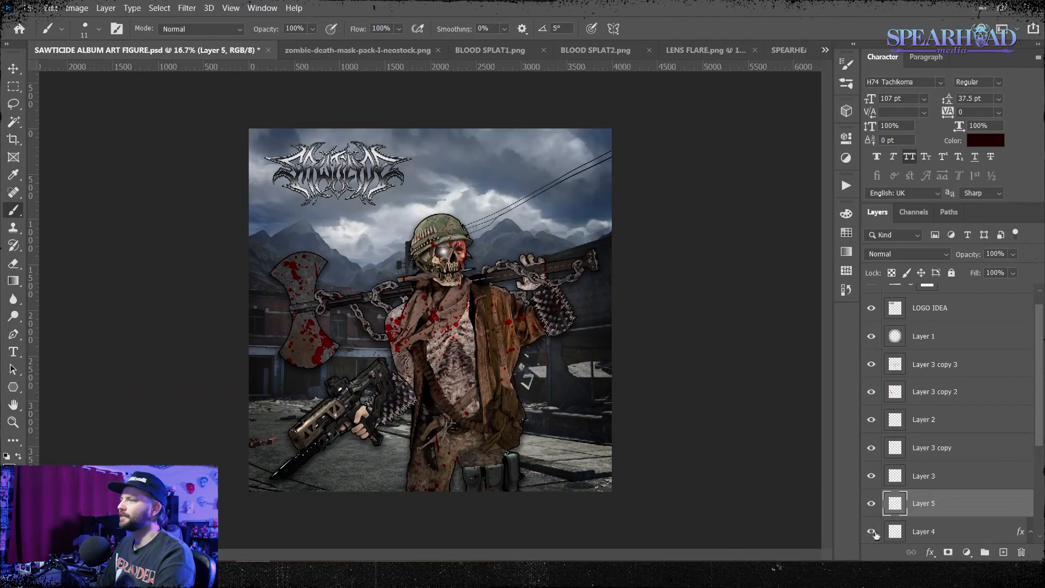
pyautogui.hotkey('ctrl', '+')
pyautogui.hotkey('ctrl', '+')
pyautogui.hotkey('ctrl', '+')
pyautogui.hotkey('ctrl', '+')
pyautogui.rightClick(947, 533)
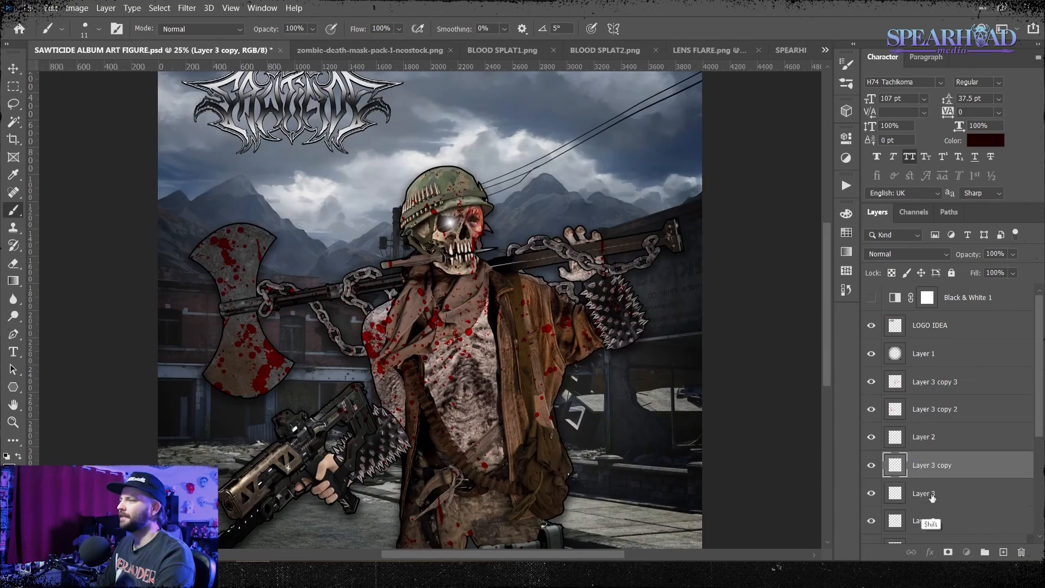
# Adjust the two eye flare layers together, merge the figure layers, and slightly rescale and skew the merged figure
pyautogui.keyDown('shift'); pyautogui.click(930, 494); pyautogui.keyUp('shift')
pyautogui.hotkey('ctrl', 't')
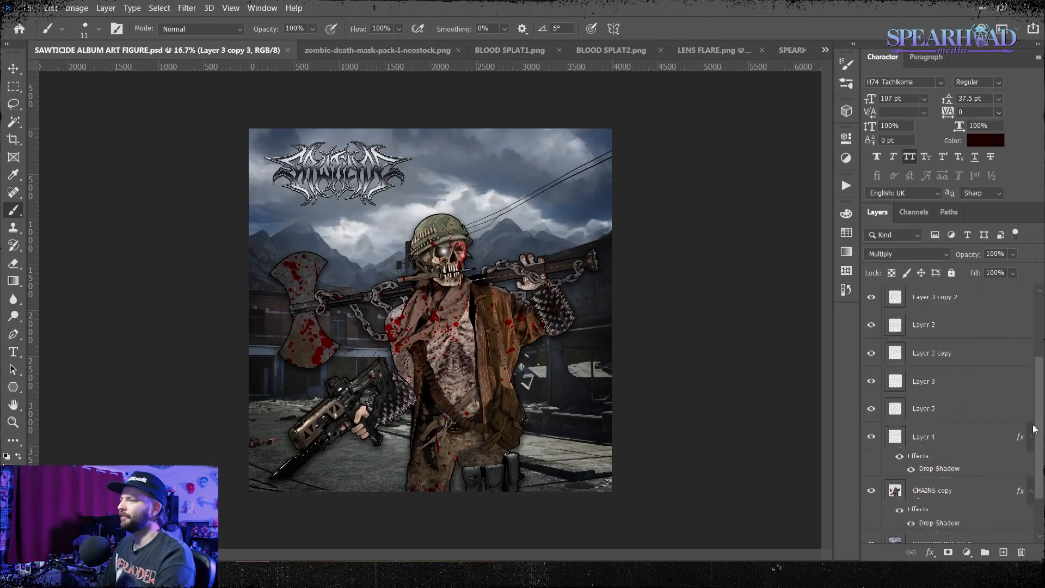
pyautogui.moveTo(608, 197); pyautogui.dragTo(613, 180)
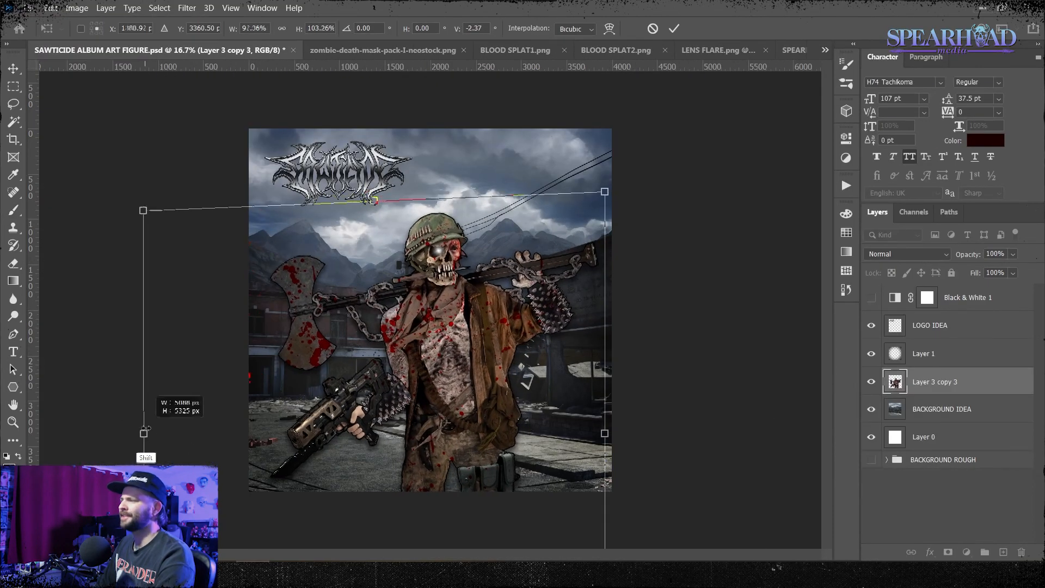
pyautogui.press('Return')
pyautogui.press('e')
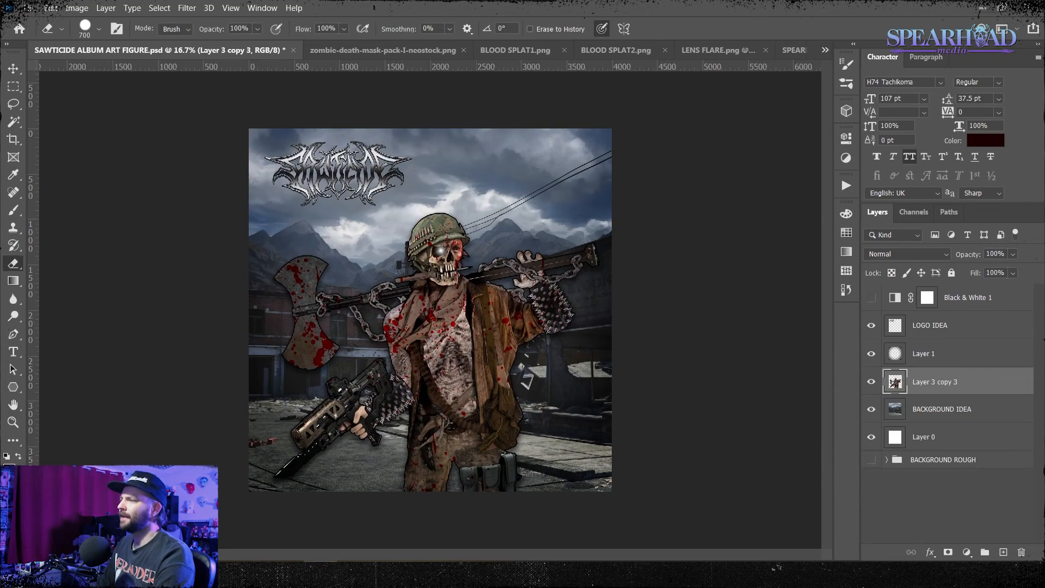
# Reshape the figure's legs with Liquify using a brush size of 900, density 50 and pressure 100
pyautogui.click(187, 7)
pyautogui.click(201, 114)
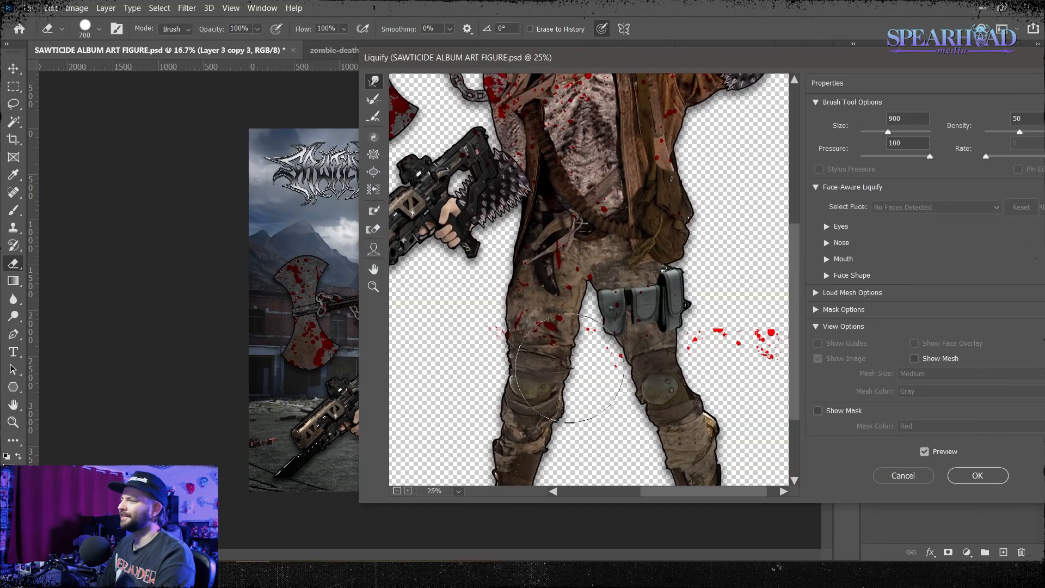
pyautogui.scroll(4, 570, 368)
pyautogui.press('Return')
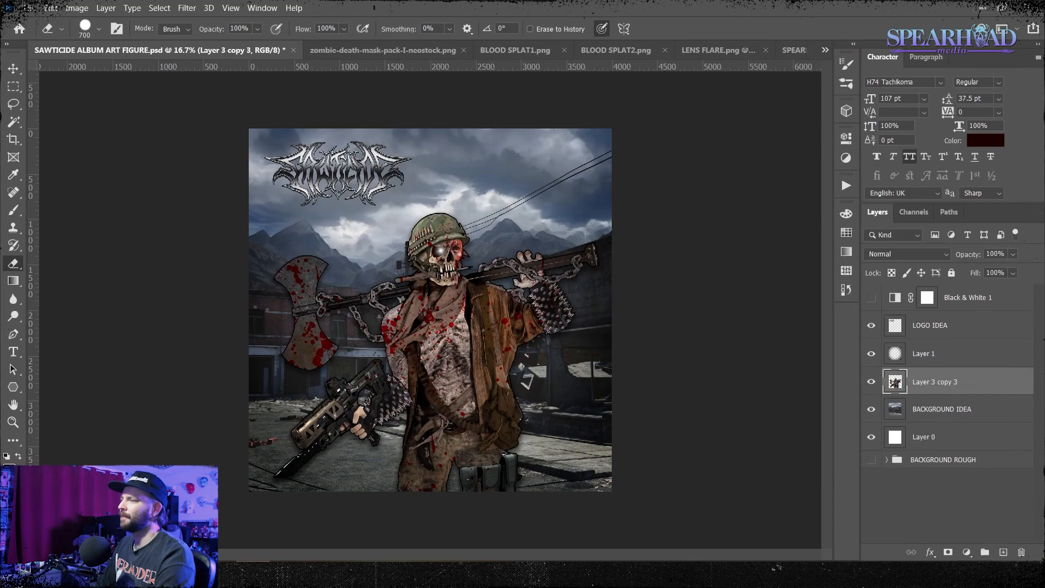
# Copy a small patch of the jacket edge beside the spiked gauntlet to a new layer and position it lower along the edge
pyautogui.scroll(3, 452, 349)
pyautogui.hotkey('ctrl', 'j')
pyautogui.hotkey('ctrl', 't')
pyautogui.moveTo(456, 268); pyautogui.dragTo(453, 294)
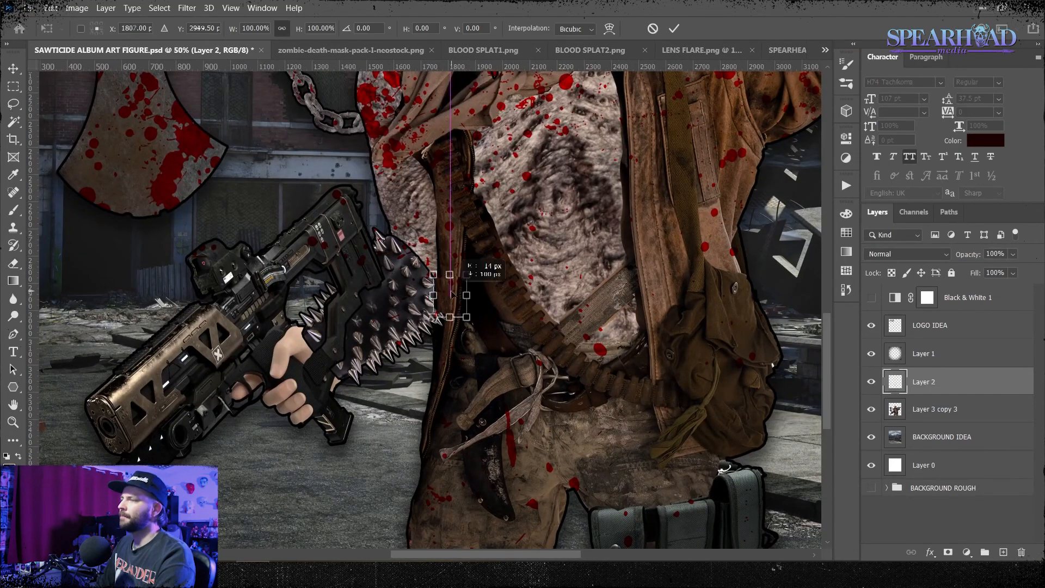
pyautogui.moveTo(488, 263); pyautogui.dragTo(486, 261)
pyautogui.press('Return')
# Duplicate the jacket patch layer, move the copy further down the edge, and set up the Eraser for blending it
pyautogui.rightClick(928, 382)
pyautogui.click(788, 63)
pyautogui.press('Return')
pyautogui.hotkey('ctrl', 't')
pyautogui.moveTo(453, 297); pyautogui.dragTo(450, 322)
pyautogui.press('Return')
pyautogui.press('e')
pyautogui.click(99, 28)
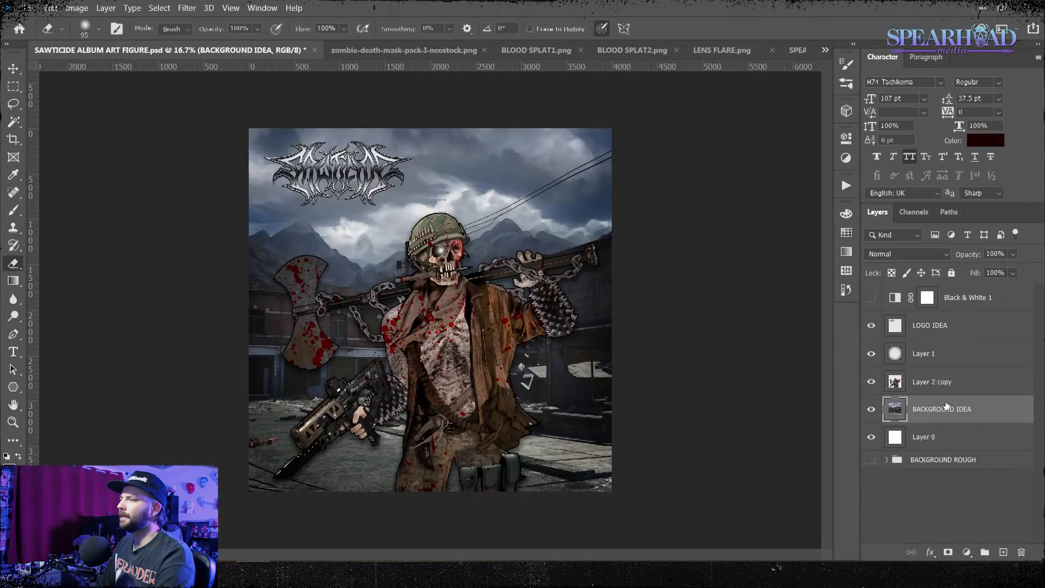
# Adjust the width of the BACKGROUND IDEA layer and duplicate the Soft Light Layer 1
pyautogui.hotkey('ctrl', 't')
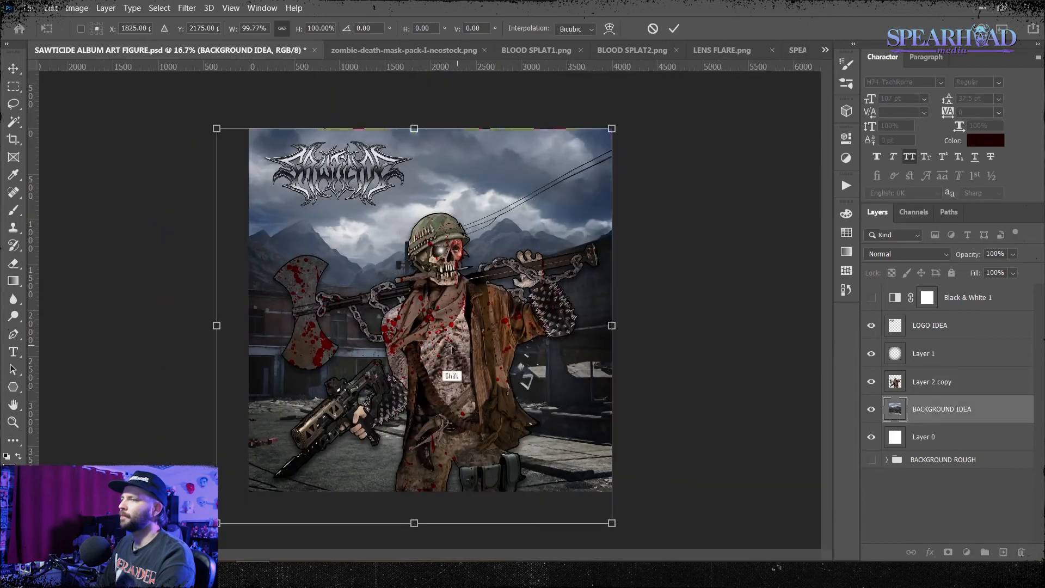
pyautogui.press('Return')
pyautogui.click(923, 353)
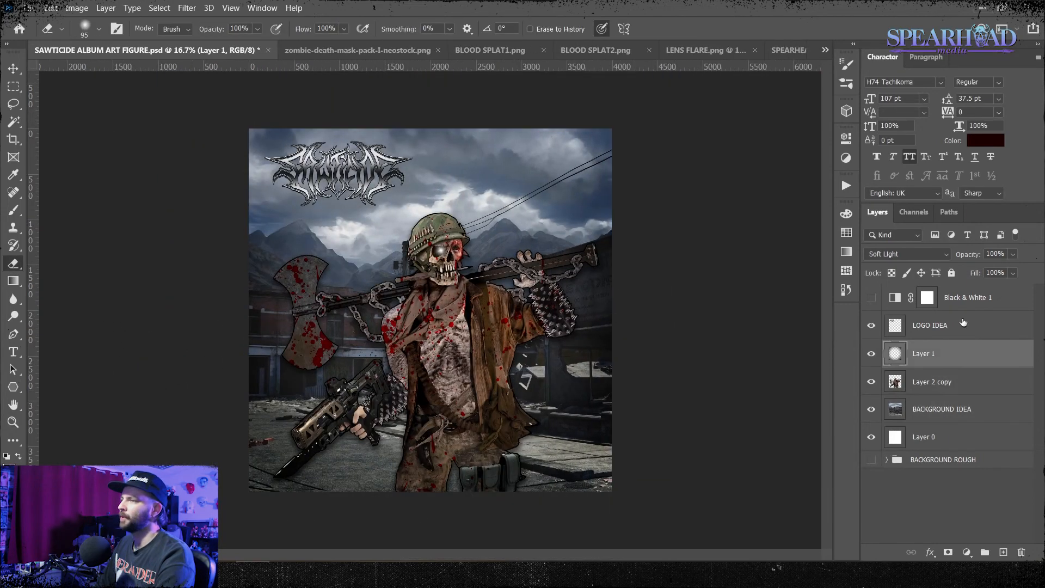
pyautogui.hotkey('ctrl', 'j')
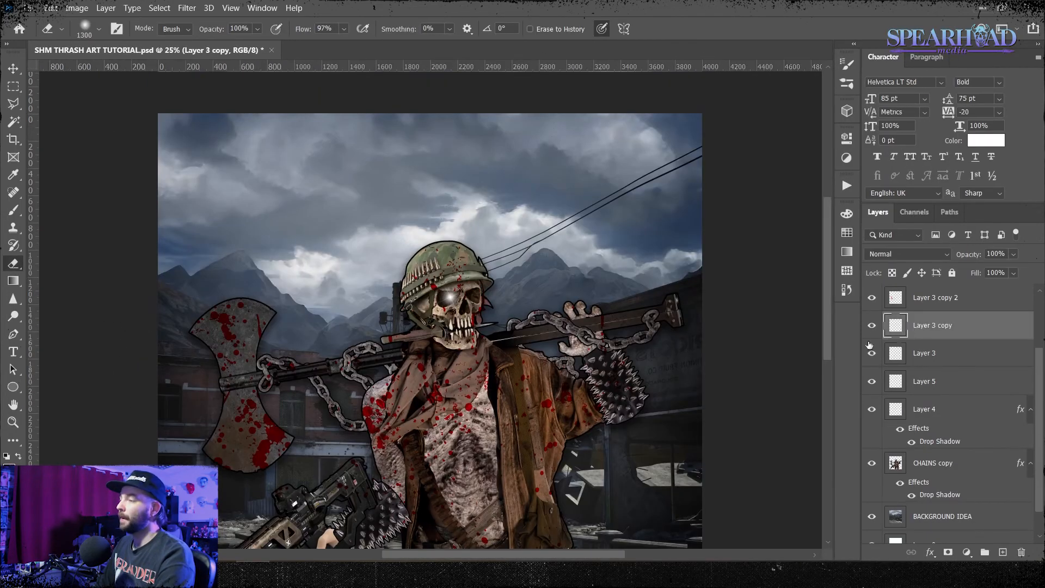
# In SHM THRASH ART TUTORIAL.psd, place a copy of the lens flare in the skull's other eye socket
pyautogui.rightClick(936, 326)
pyautogui.press('Escape')
pyautogui.hotkey('ctrl', 't')
pyautogui.moveTo(498, 316); pyautogui.dragTo(512, 296)
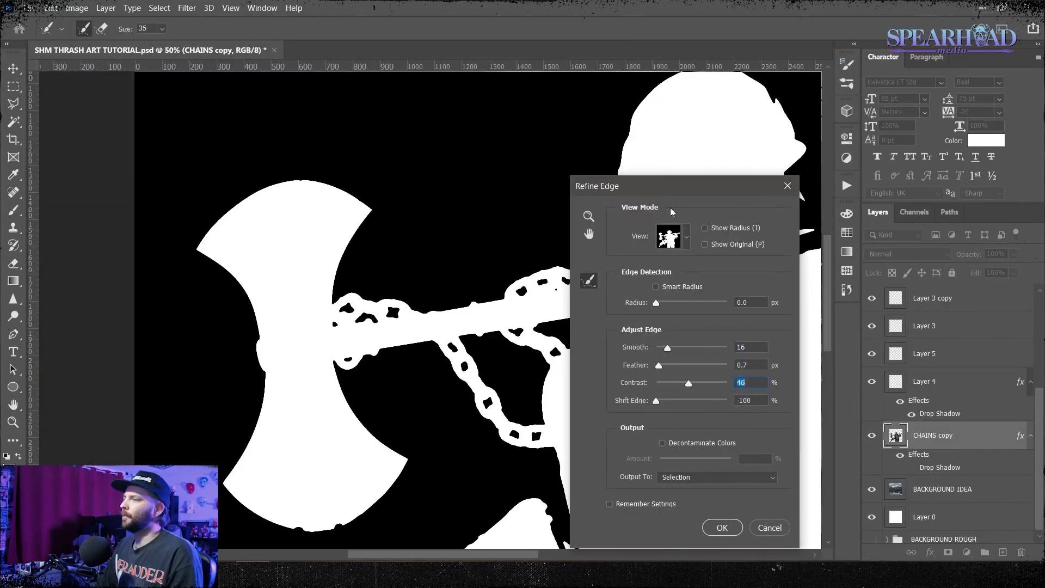
# Refine the CHAINS copy figure's selection edge with smooth 16, feather 0.7 px, contrast 46% and shift edge -100%
pyautogui.click(687, 236)
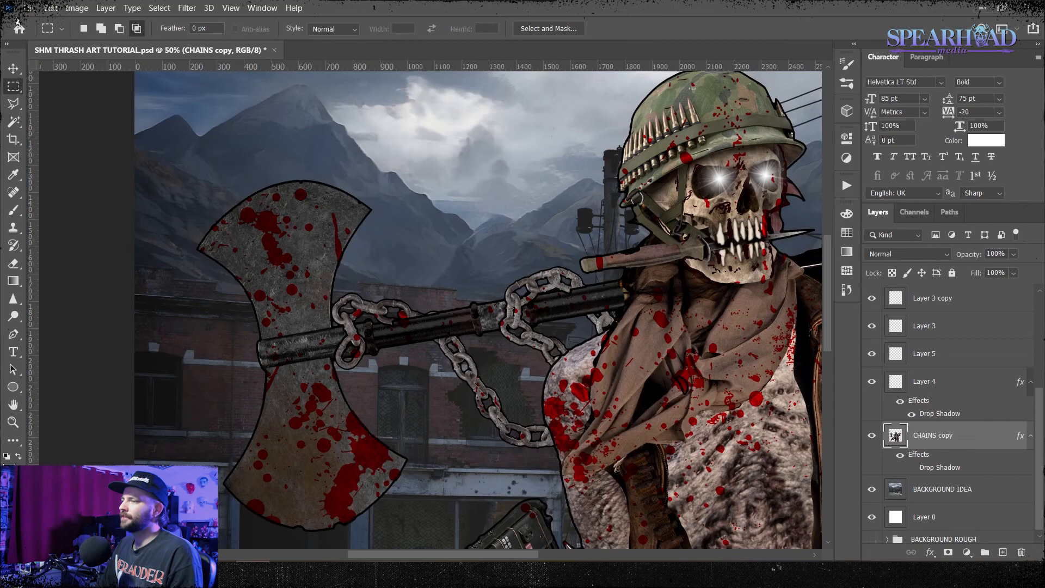
pyautogui.moveTo(517, 240); pyautogui.dragTo(403, 283)
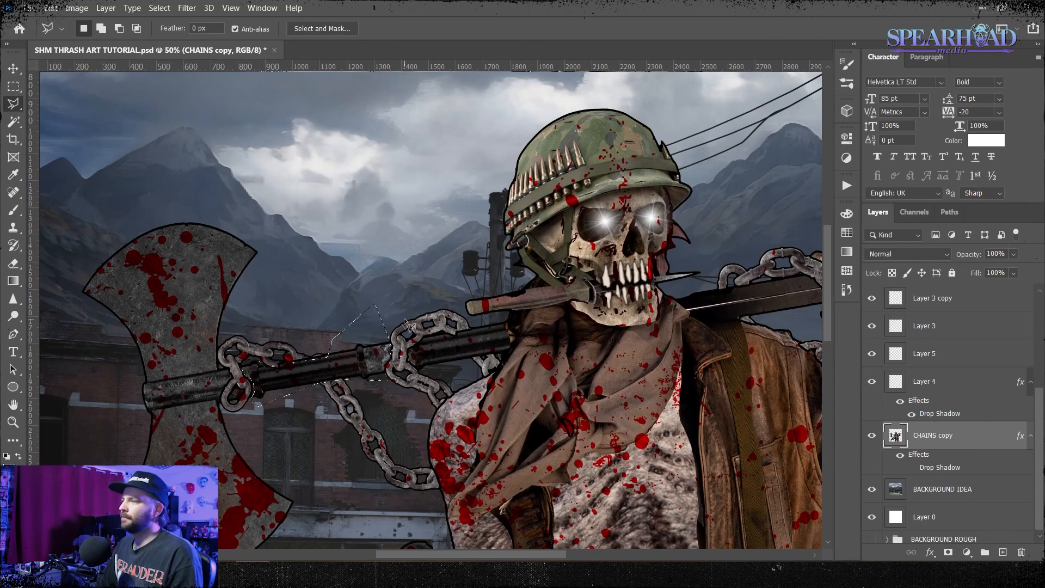
# Select the axe head and its shaft with the Polygonal Lasso around the chains and remove them from the CHAINS copy layer
pyautogui.moveTo(327, 262); pyautogui.dragTo(436, 171)
pyautogui.click(351, 219)
pyautogui.click(325, 255)
pyautogui.click(325, 272)
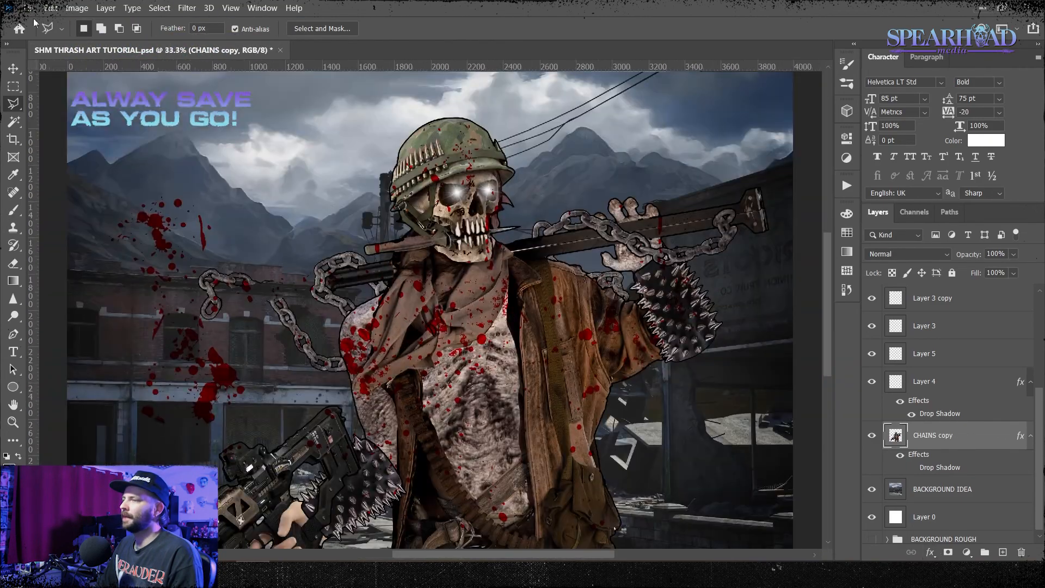
# Place the BLADE.png blade at the end of the weapon beneath the CHAINS copy layer and recolour it to dark metal
pyautogui.moveTo(318, 257); pyautogui.dragTo(329, 255)
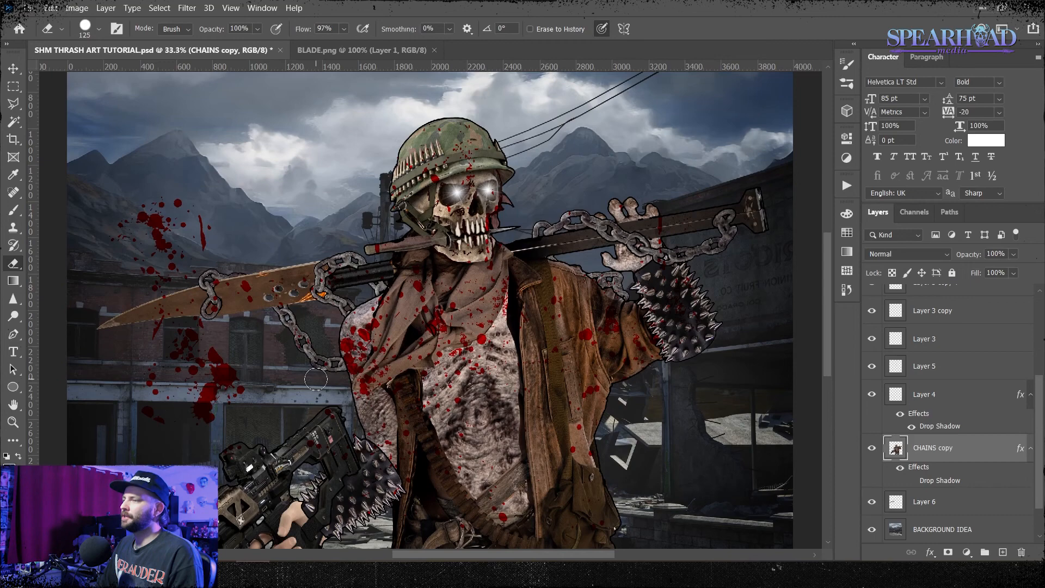
pyautogui.click(782, 284)
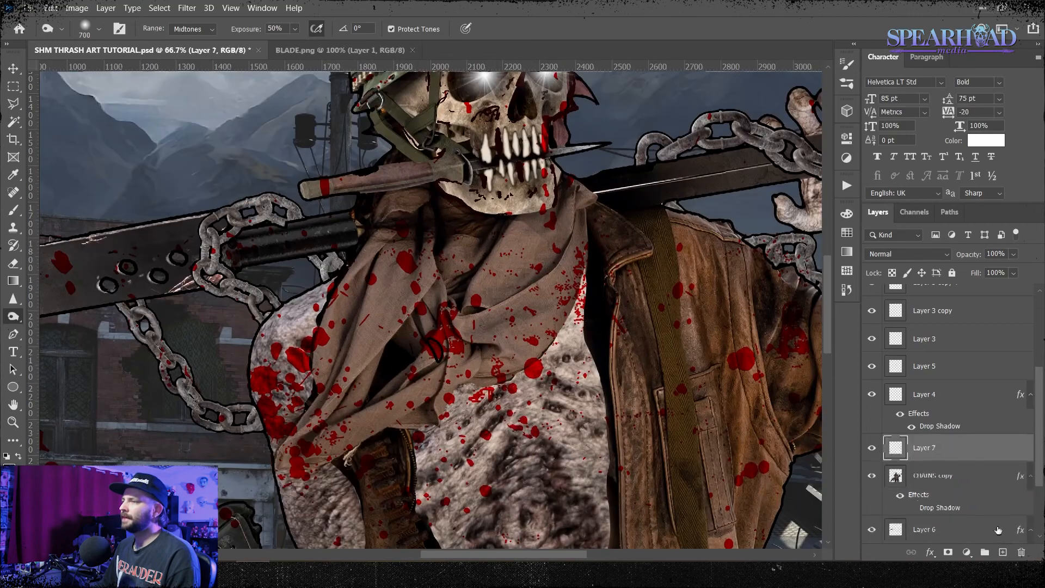
# Switch to the Smudge tool and smudge detail around the scarf and weapon shaft on the layer below Layer 7
pyautogui.rightClick(13, 298)
pyautogui.click(55, 319)
pyautogui.hotkey('alt', '[')
pyautogui.moveTo(345, 179); pyautogui.dragTo(309, 293)
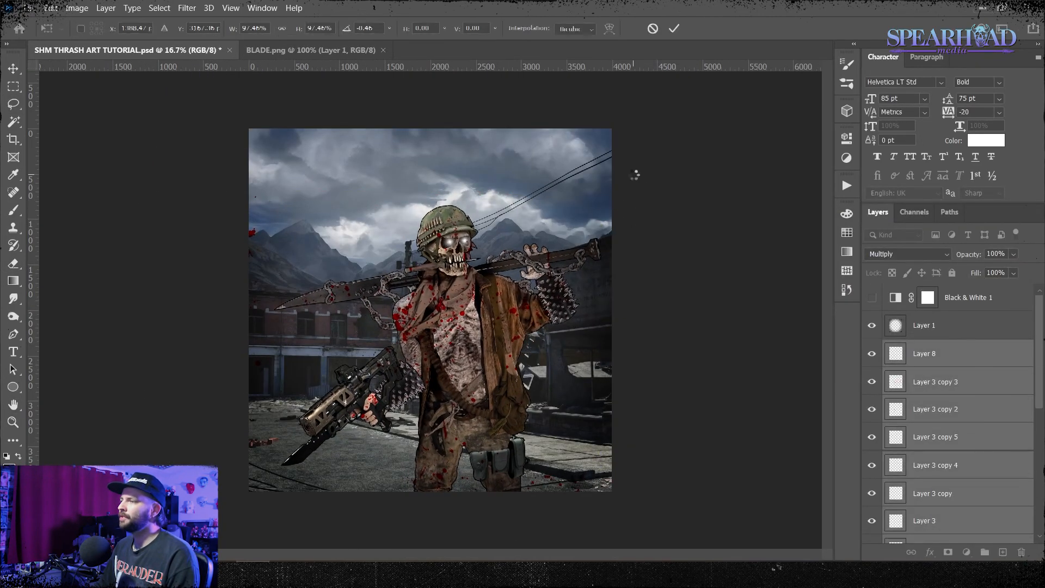
# Select Layer 3 copy 3 and open 15.png, Chain.O06.2k (1).png, particles-png-neostock-1.png and SPEARHEAD DEATHCORE FLAT.png
pyautogui.click(883, 406)
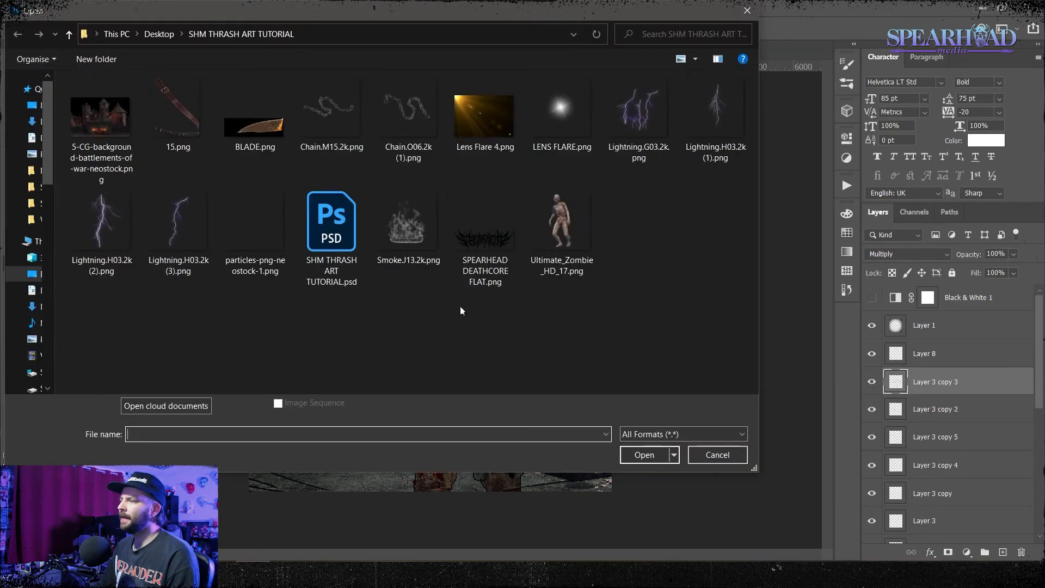
pyautogui.click(163, 105)
pyautogui.keyDown('ctrl'); pyautogui.click(485, 226); pyautogui.keyUp('ctrl')
pyautogui.keyDown('ctrl'); pyautogui.click(397, 105); pyautogui.keyUp('ctrl')
pyautogui.keyDown('ctrl'); pyautogui.click(261, 198); pyautogui.keyUp('ctrl')
pyautogui.click(644, 455)
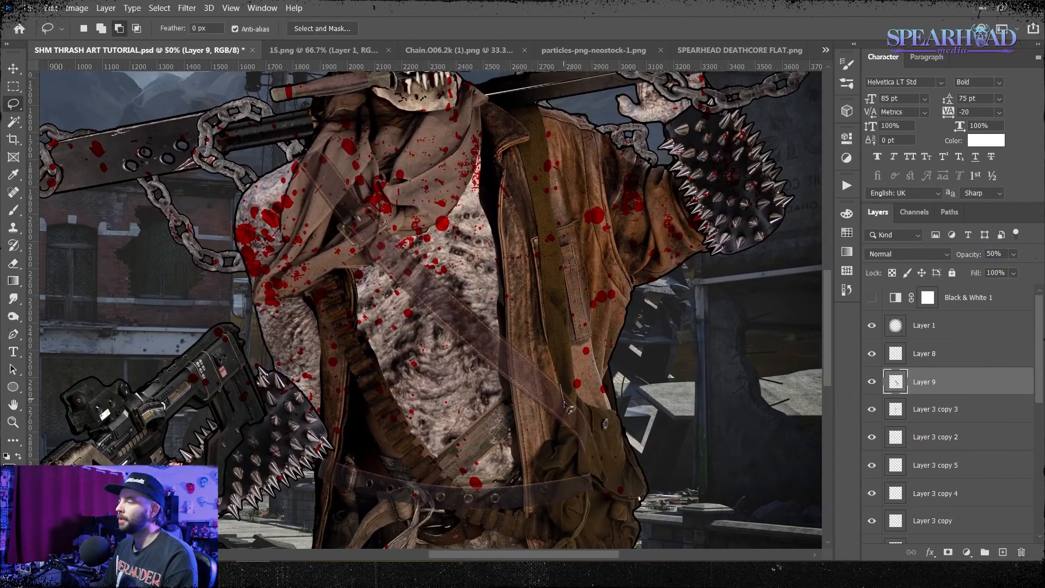
# Trim the leather chest strap and waist belt on Layer 9 to fit inside the jacket and set the layer's opacity to 100%
pyautogui.hotkey('ctrl', '-')
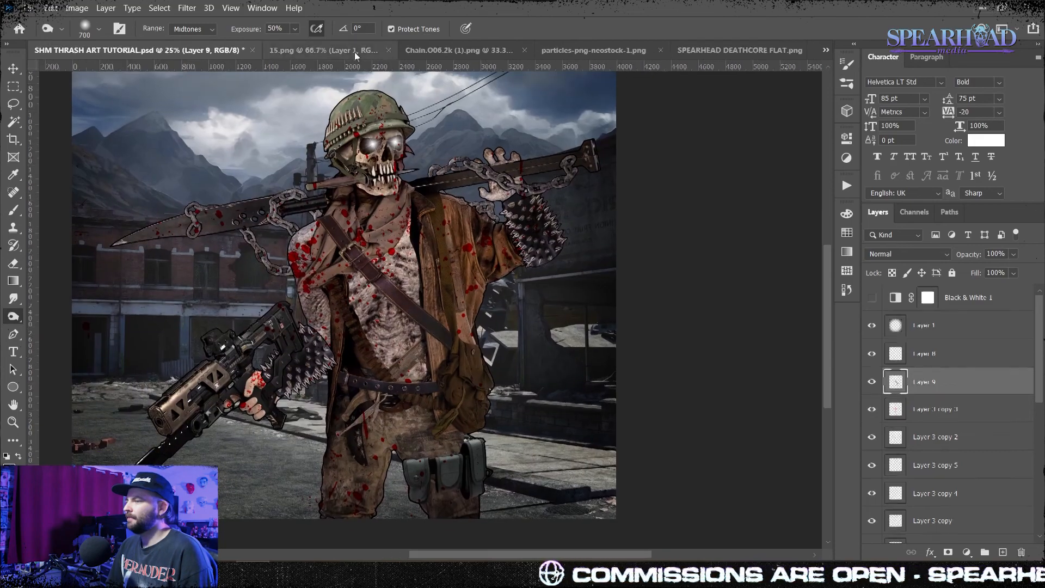
# Place the chain from Chain.O06.2k (1).png on Layer 10 between the gun and belt and erase its overlapping ends
pyautogui.press('Return')
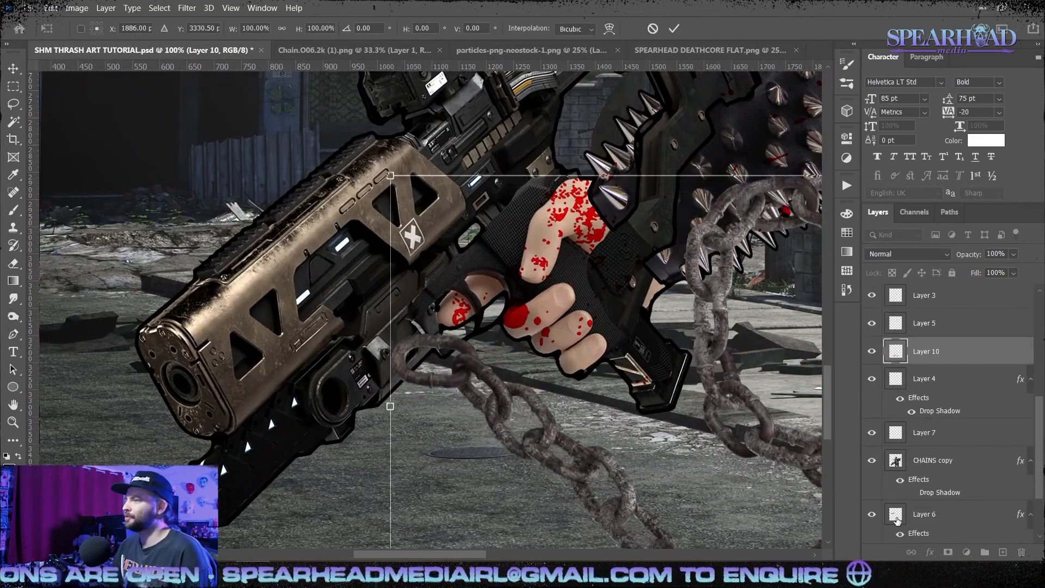
pyautogui.press('Return')
pyautogui.press('e')
pyautogui.moveTo(601, 401); pyautogui.dragTo(303, 394)
pyautogui.moveTo(408, 213); pyautogui.dragTo(561, 198)
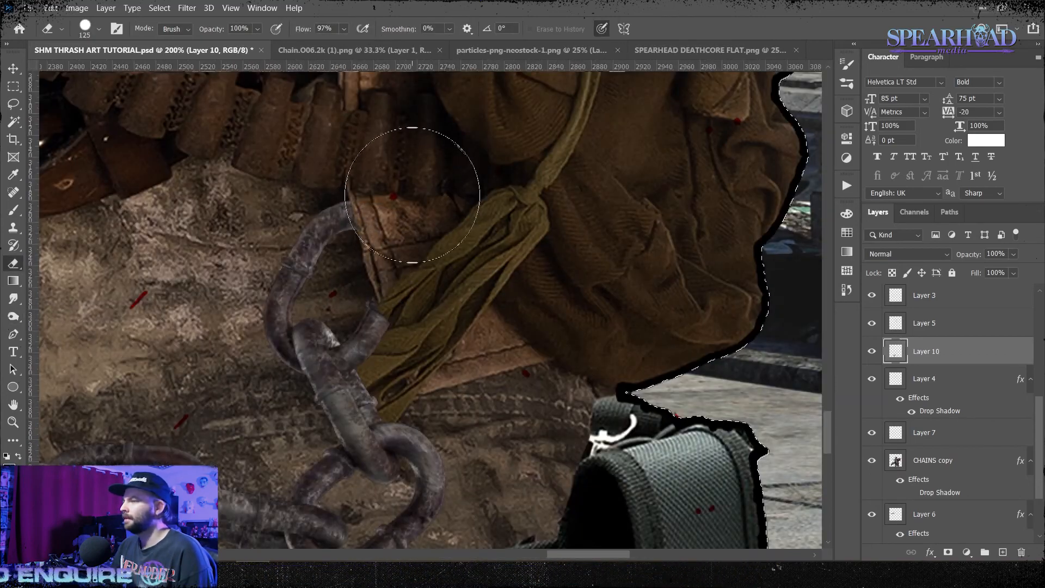
pyautogui.hotkey('ctrl', '-')
pyautogui.hotkey('ctrl', '-')
pyautogui.hotkey('ctrl', '-')
pyautogui.hotkey('ctrl', '-')
pyautogui.hotkey('ctrl', '-')
pyautogui.moveTo(489, 381); pyautogui.dragTo(467, 252)
pyautogui.keyDown('ctrl'); pyautogui.click(899, 357); pyautogui.keyUp('ctrl')
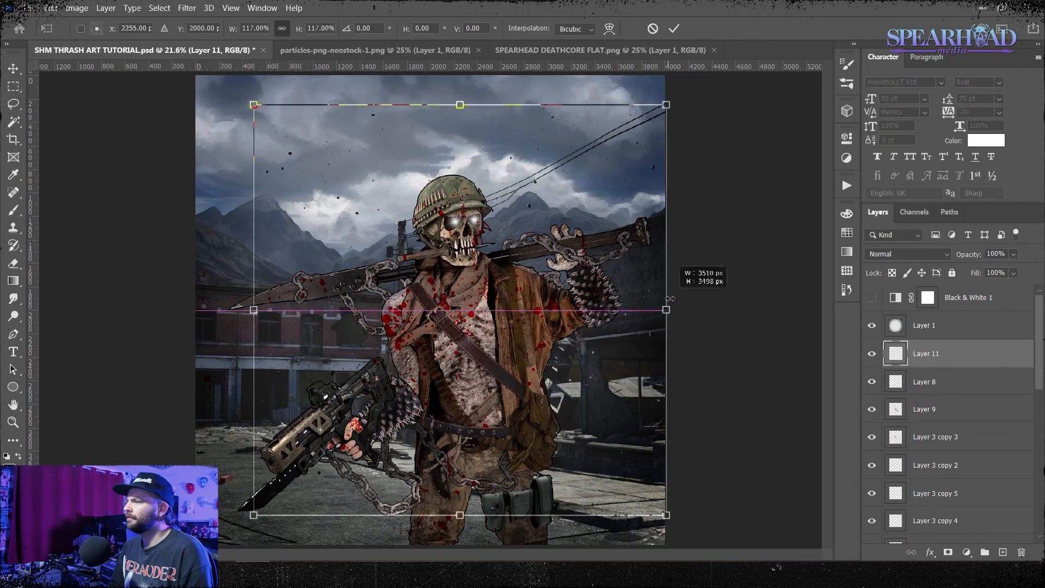
# Enlarge the particles on Layer 11 over the canvas and place the black SPEARHEAD logo, scaled down, in the upper-left sky
pyautogui.moveTo(701, 275); pyautogui.dragTo(690, 103)
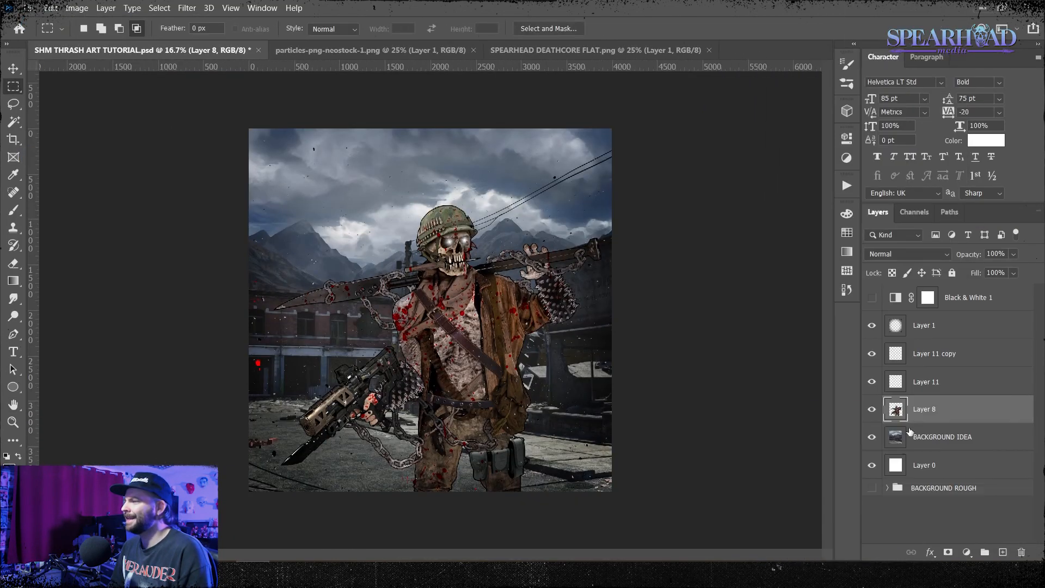
pyautogui.hotkey('ctrl', 't')
pyautogui.hotkey('ctrl', '-')
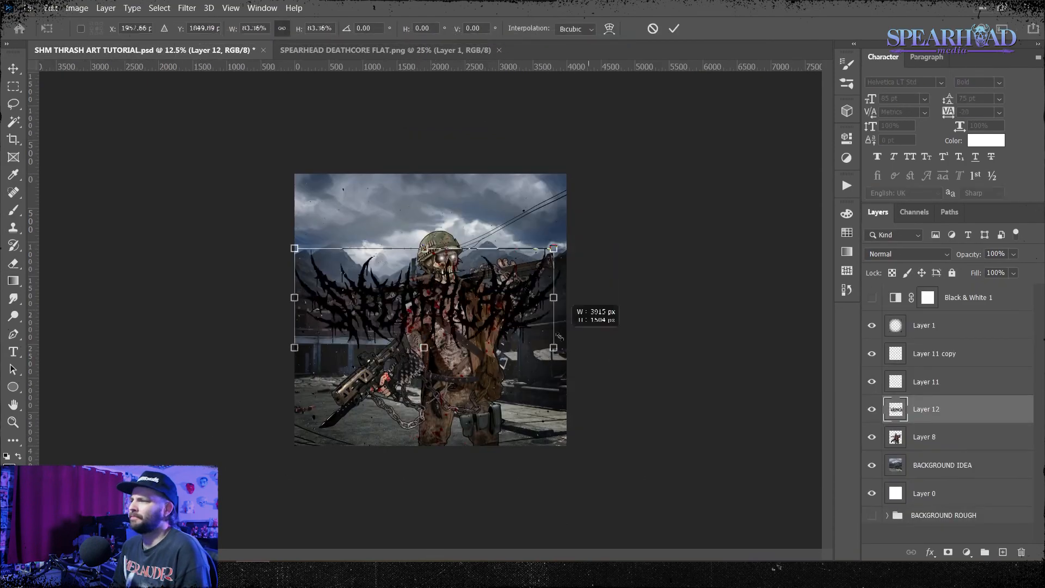
pyautogui.press('Return')
pyautogui.hotkey('ctrl', '0')
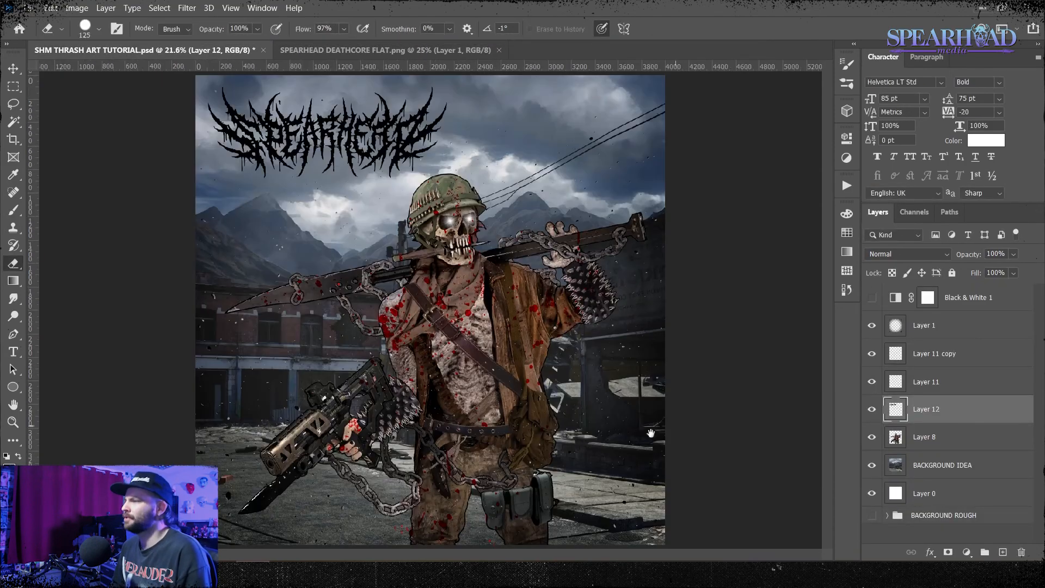
# Reshape the soldier's lower body on Layer 8 with Liquify, using brush size 800 and pressure 100
pyautogui.click(186, 8)
pyautogui.click(199, 128)
pyautogui.scroll(2, 385, 298)
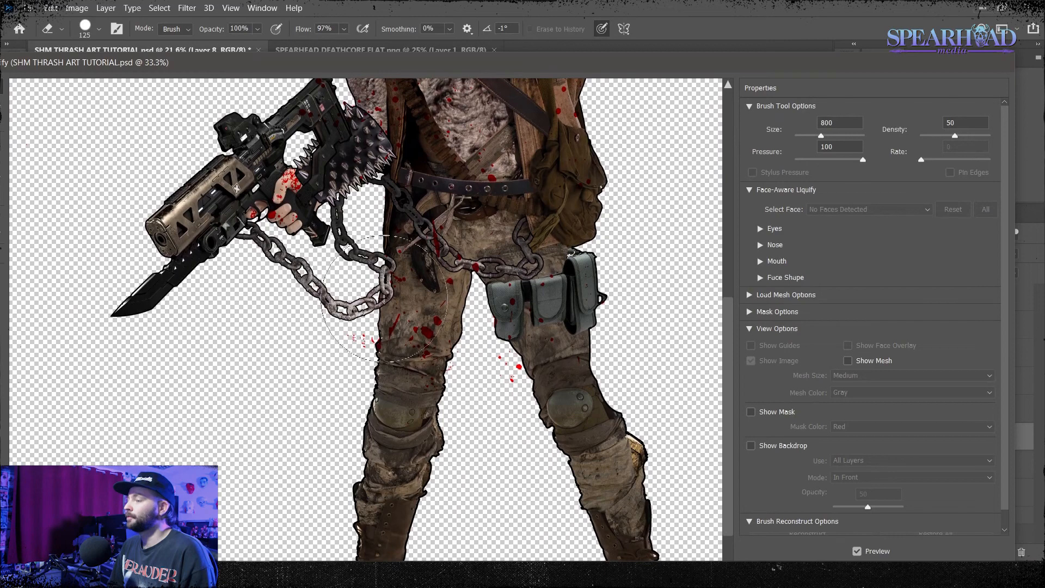
pyautogui.moveTo(392, 327); pyautogui.dragTo(342, 583)
pyautogui.moveTo(594, 460)
pyautogui.mouseDown()
pyautogui.moveTo(627, 281)
pyautogui.moveTo(594, 372)
pyautogui.mouseUp()
pyautogui.hotkey('ctrl', 'z')
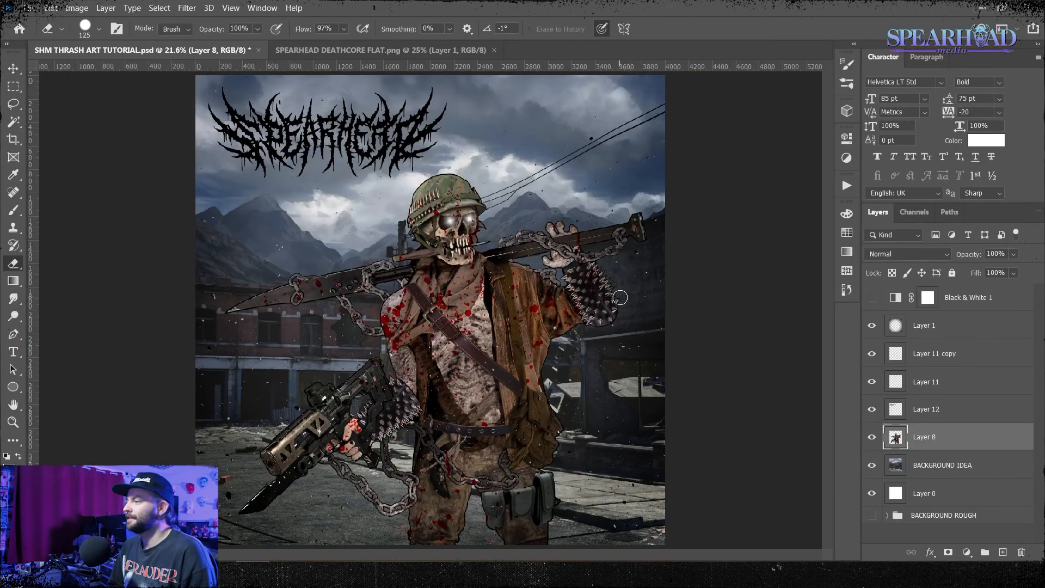
# Place 5-CG-background-battlements-of-war-neostock.png across the full canvas width on Layer 13 and move it beneath the soldier's Layer 8
pyautogui.hotkey('ctrl', 'o')
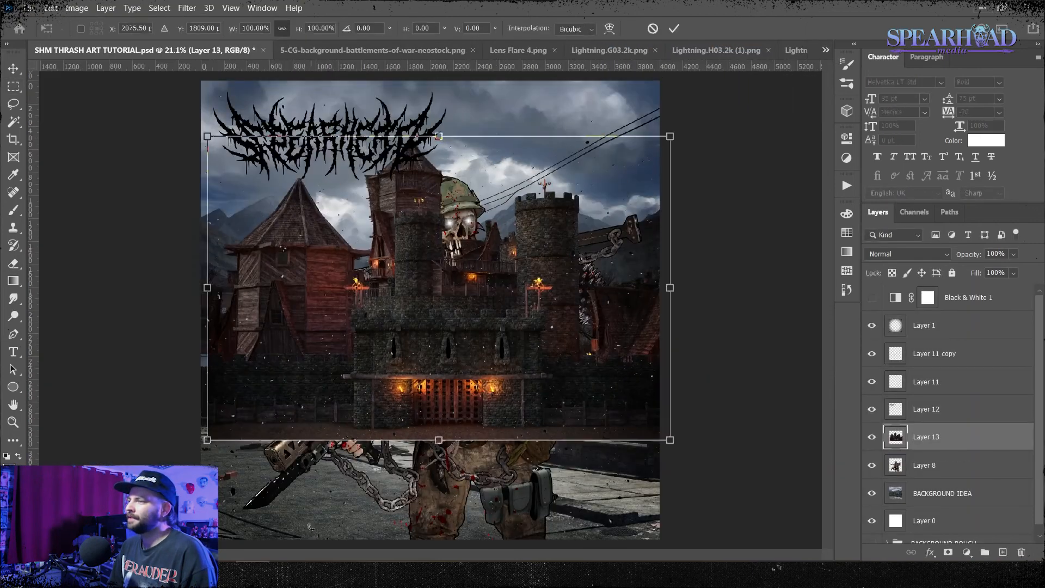
pyautogui.moveTo(593, 351); pyautogui.dragTo(583, 354)
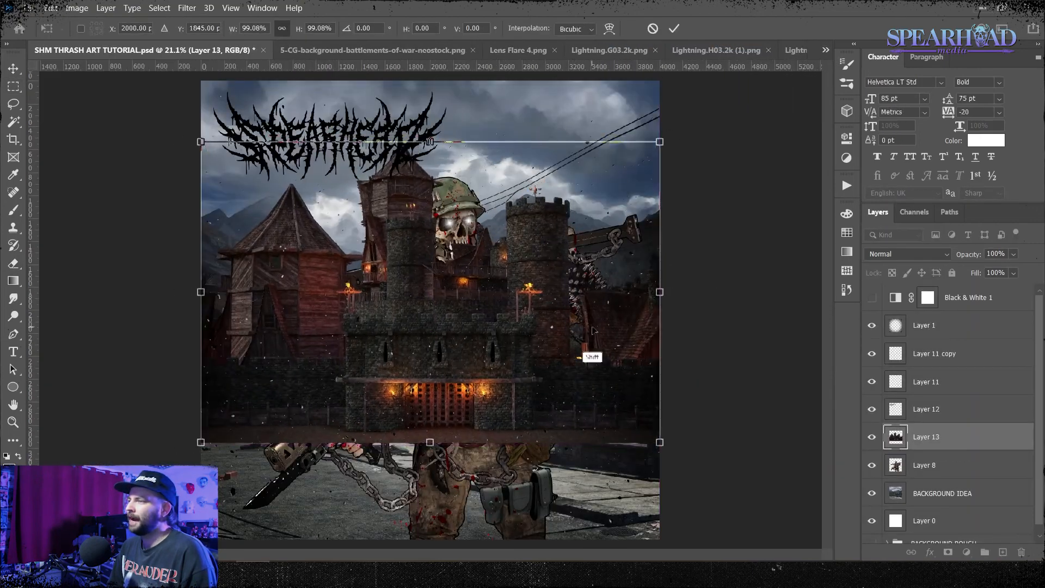
pyautogui.press('Return')
pyautogui.moveTo(955, 438); pyautogui.dragTo(954, 465)
# Enlarge the castle on Layer 13, flip it horizontally and reposition it behind the soldier
pyautogui.hotkey('ctrl', '-')
pyautogui.hotkey('ctrl', '-')
pyautogui.hotkey('ctrl', '-')
pyautogui.hotkey('ctrl', '+')
pyautogui.hotkey('ctrl', '+')
pyautogui.hotkey('ctrl', '+')
pyautogui.hotkey('ctrl', '+')
pyautogui.hotkey('ctrl', 't')
pyautogui.hotkey('ctrl', '-')
pyautogui.hotkey('ctrl', '-')
pyautogui.moveTo(249, 422); pyautogui.dragTo(217, 443)
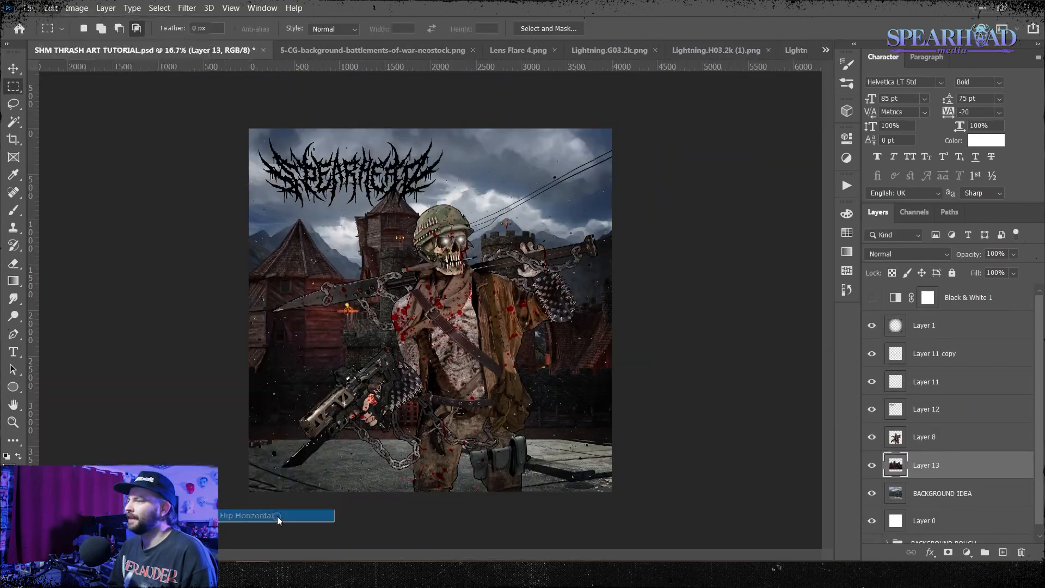
pyautogui.moveTo(674, 461); pyautogui.dragTo(678, 464)
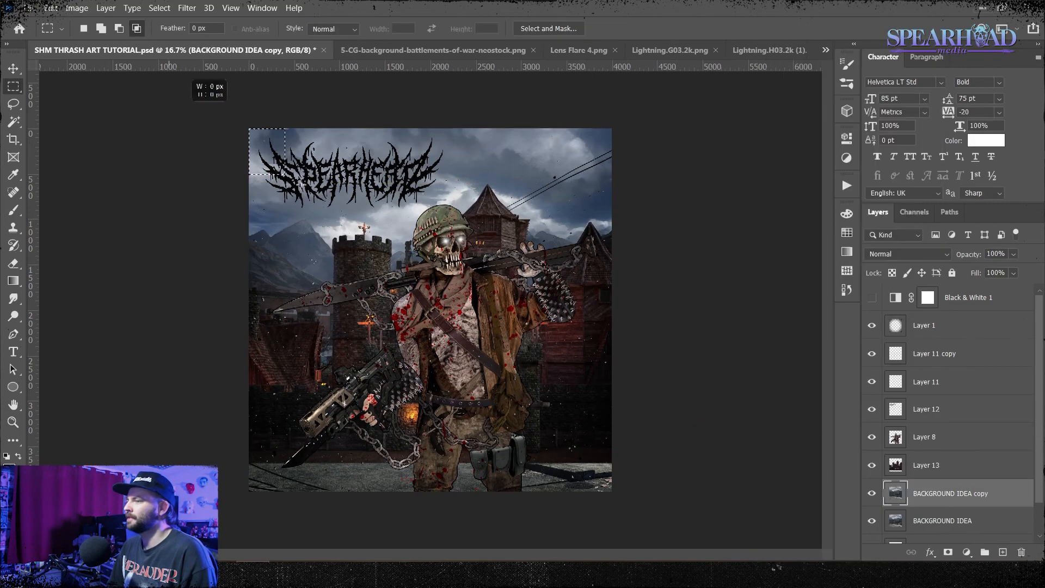
# Darken the ground on BACKGROUND IDEA copy with Levels and fade the castle's lower edge with a large soft eraser
pyautogui.hotkey('ctrl', 'l')
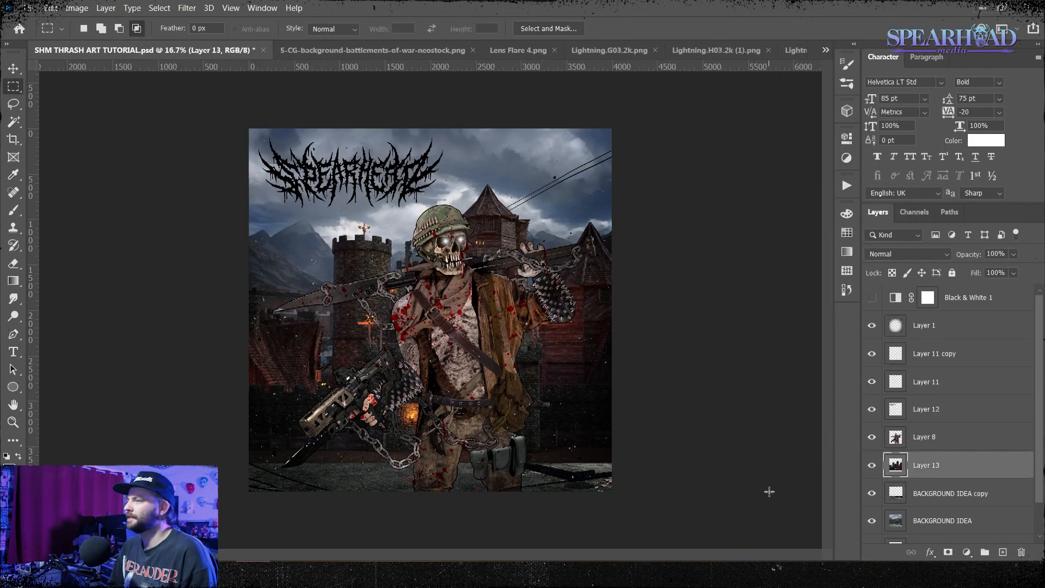
pyautogui.hotkey('ctrl', '+')
pyautogui.hotkey('ctrl', '-')
pyautogui.hotkey('ctrl', '+')
pyautogui.hotkey('ctrl', '-')
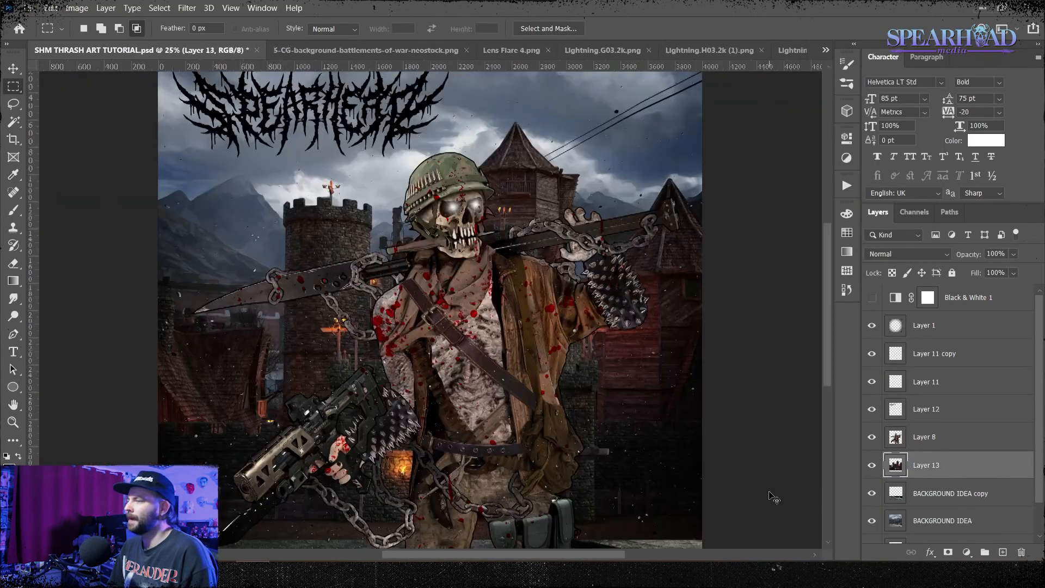
pyautogui.hotkey('ctrl', '-')
pyautogui.press('e')
pyautogui.click(99, 29)
pyautogui.click(93, 182)
pyautogui.moveTo(256, 474); pyautogui.dragTo(626, 471)
# Adjust the castle's tones on Layer 13 with Levels
pyautogui.click(77, 8)
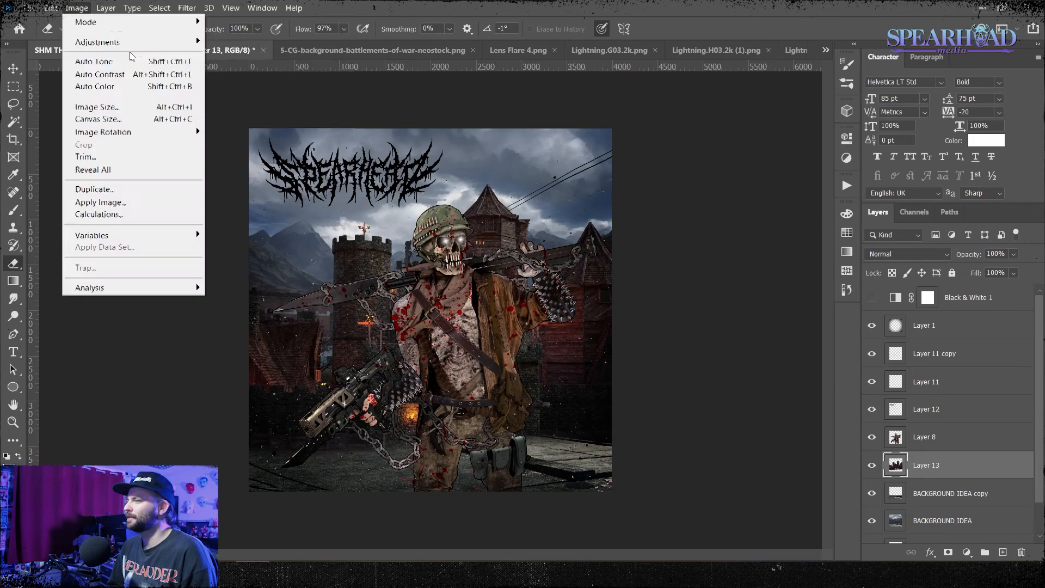
pyautogui.click(227, 54)
pyautogui.moveTo(729, 354); pyautogui.dragTo(716, 354)
pyautogui.click(868, 226)
# Apply an Exposure adjustment with an offset of +0.0020 to the castle on Layer 13
pyautogui.click(77, 8)
pyautogui.moveTo(100, 42)
pyautogui.click(234, 80)
pyautogui.moveTo(707, 389); pyautogui.dragTo(711, 391)
pyautogui.click(814, 393)
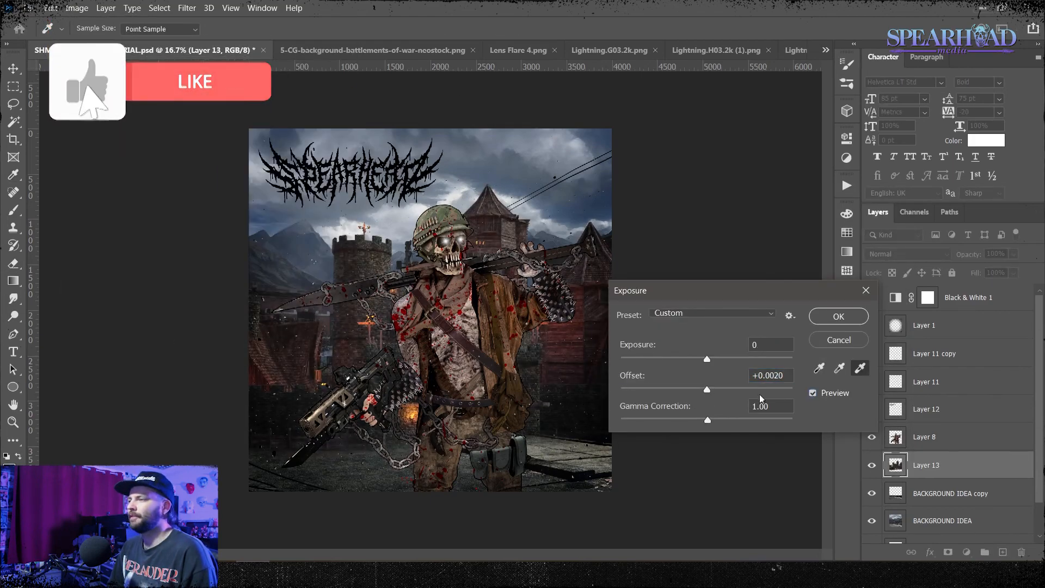
pyautogui.click(813, 393)
pyautogui.click(839, 317)
pyautogui.hotkey('ctrl', '+')
pyautogui.hotkey('ctrl', '-')
# Adjust the soldier's Levels on Layer 8 and duplicate the Soft Light vignette on Layer 1
pyautogui.click(872, 298)
pyautogui.click(931, 438)
pyautogui.hotkey('ctrl', 'l')
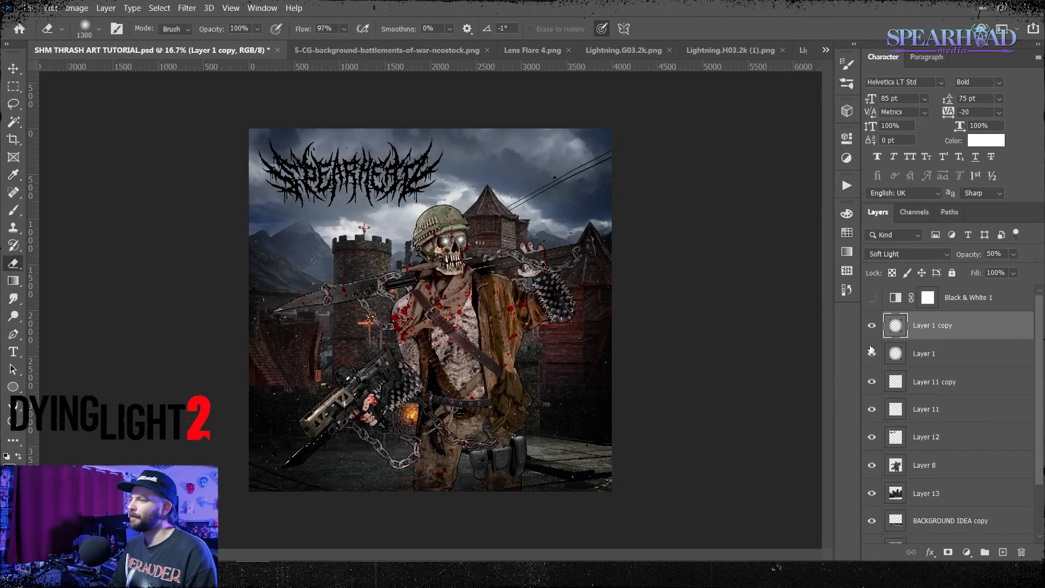
pyautogui.hotkey('ctrl', '+')
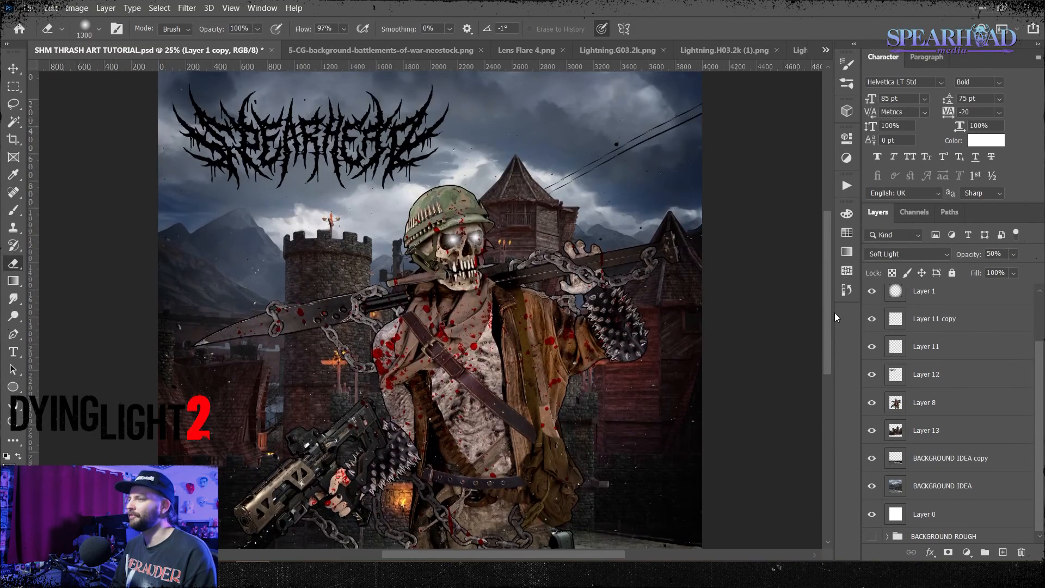
# Add sampled orange firelight to the castle tower tops on Layer 14 and change that layer's blend mode
pyautogui.press('i')
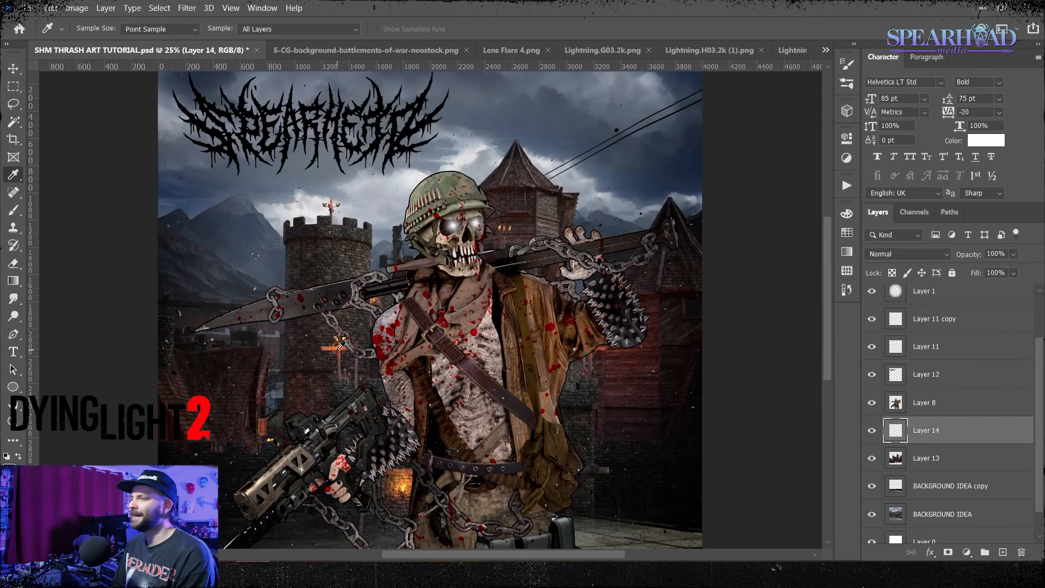
pyautogui.click(908, 253)
pyautogui.click(904, 335)
pyautogui.hotkey('ctrl', '-')
pyautogui.hotkey('alt', '[')
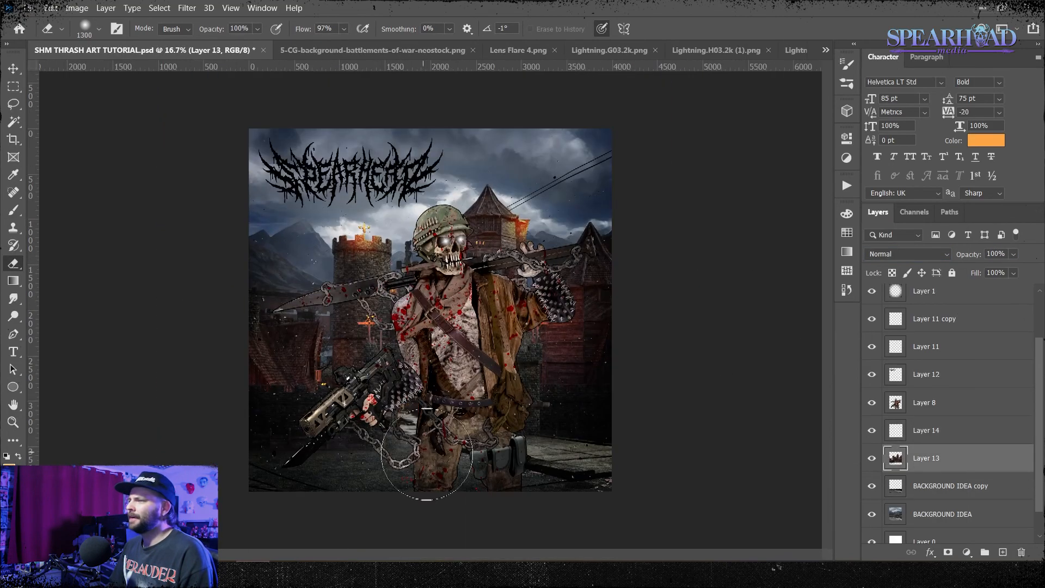
# Duplicate the soldier's Layer 8 and fill the original underneath with white as a silhouette
pyautogui.rightClick(938, 403)
pyautogui.click(842, 64)
pyautogui.press('Return')
pyautogui.click(926, 431)
pyautogui.hotkey('ctrl', 'shift', 'BackSpace')
# Offset the white silhouette on Layer 8 to form a rim light around the soldier and set its opacity to 70%
pyautogui.hotkey('ctrl', 't')
pyautogui.hotkey('ctrl', '+')
pyautogui.hotkey('ctrl', '+')
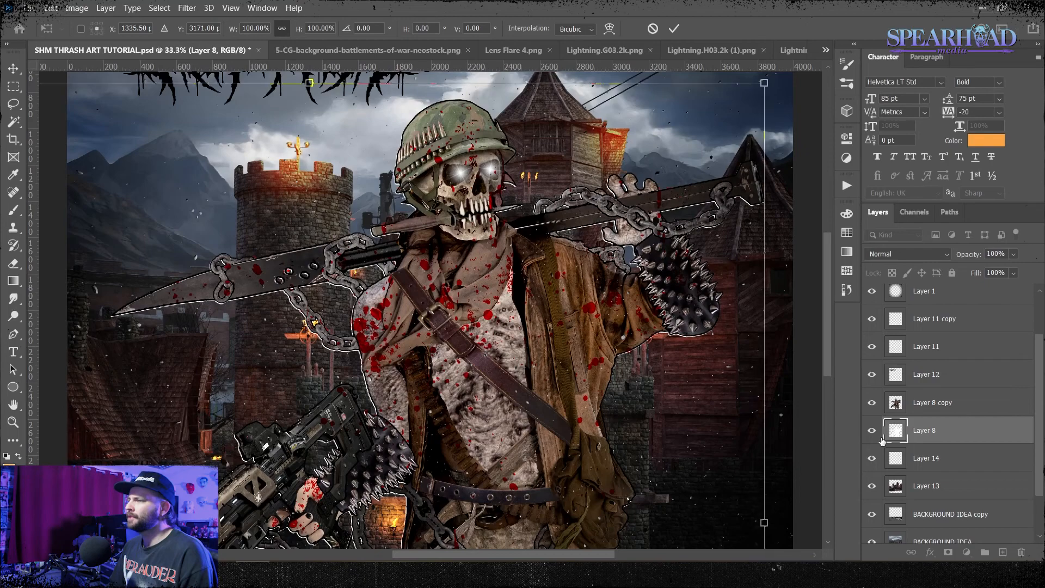
pyautogui.moveTo(546, 397); pyautogui.dragTo(616, 254)
pyautogui.click(907, 254)
pyautogui.click(893, 468)
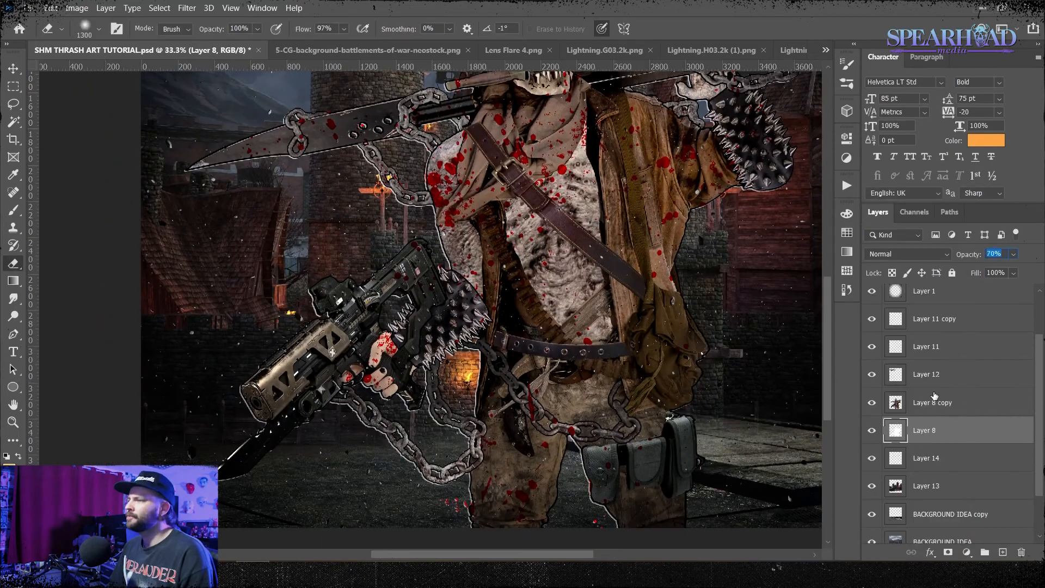
# Enlarge the Eraser brush for softening the white rim outline around the soldier on Layer 8
pyautogui.hotkey('ctrl', '-')
pyautogui.hotkey('ctrl', '-')
pyautogui.press(']')
pyautogui.press(']')
pyautogui.press(']')
pyautogui.press(']')
pyautogui.press(']')
pyautogui.press(']')
pyautogui.press(']')
pyautogui.press(']')
pyautogui.press(']')
pyautogui.press(']')
pyautogui.hotkey('ctrl', '+')
pyautogui.hotkey('ctrl', '+')
pyautogui.hotkey('ctrl', '+')
pyautogui.hotkey('ctrl', '-')
pyautogui.hotkey('ctrl', '-')
pyautogui.hotkey('ctrl', '-')
# Select Layer 8 copy and set the Eraser to a hard 111 px brush
pyautogui.click(893, 411)
pyautogui.click(99, 29)
pyautogui.moveTo(82, 105); pyautogui.dragTo(201, 119)
pyautogui.moveTo(160, 72); pyautogui.dragTo(116, 71)
pyautogui.press('Return')
pyautogui.hotkey('ctrl', '+')
pyautogui.hotkey('ctrl', '+')
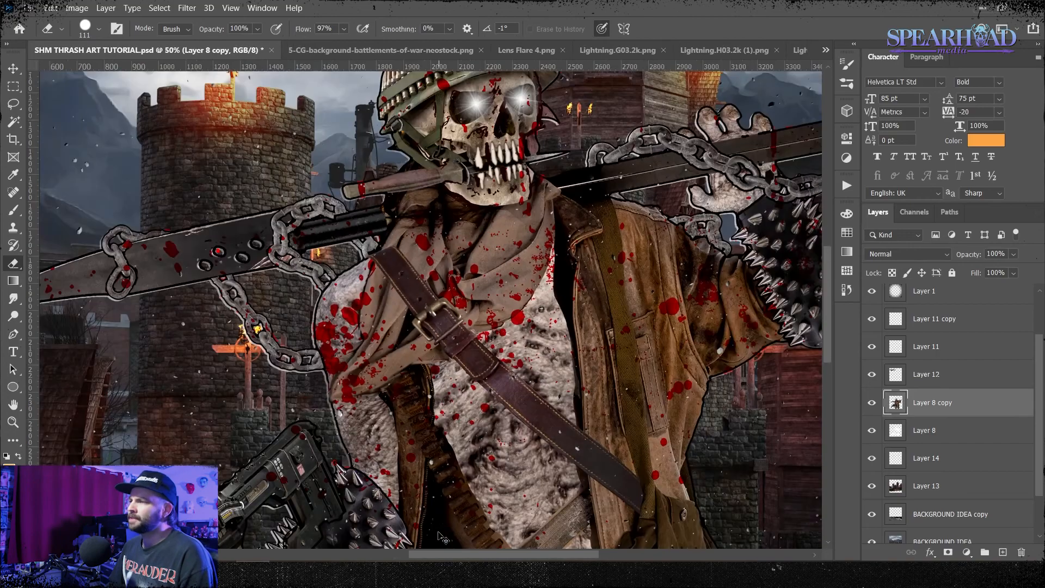
pyautogui.hotkey('ctrl', '-')
pyautogui.hotkey('ctrl', 'u')
pyautogui.press('Escape')
# Close the battlements image, then paste the bolts from Lightning.G03.2k.png behind the soldier and enlarge them over the left sky
pyautogui.click(381, 50)
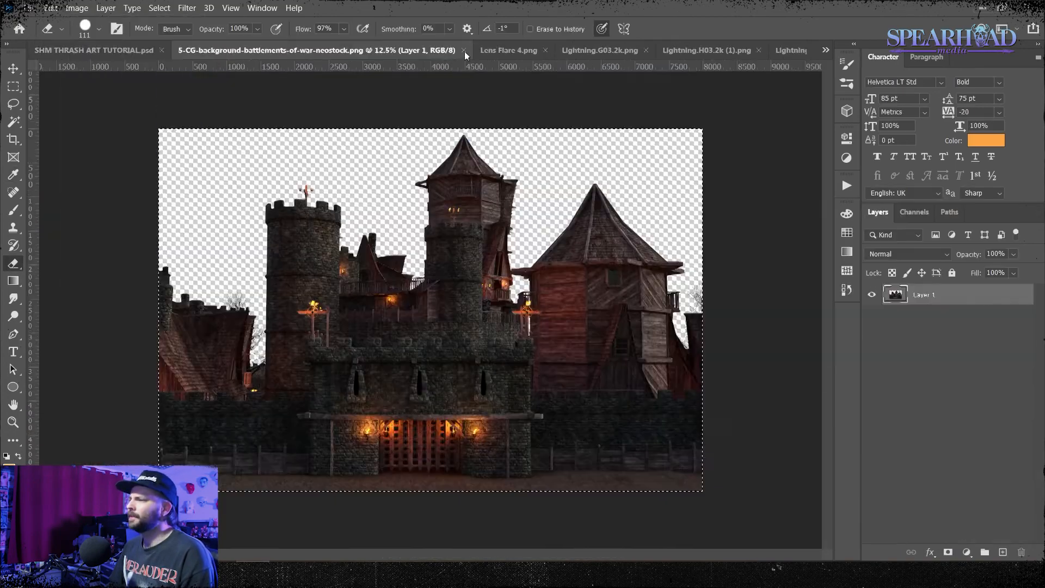
pyautogui.click(465, 51)
pyautogui.click(406, 50)
pyautogui.press('m')
pyautogui.hotkey('ctrl', 'a')
pyautogui.click(137, 50)
pyautogui.hotkey('ctrl', 'v')
pyautogui.hotkey('ctrl', 't')
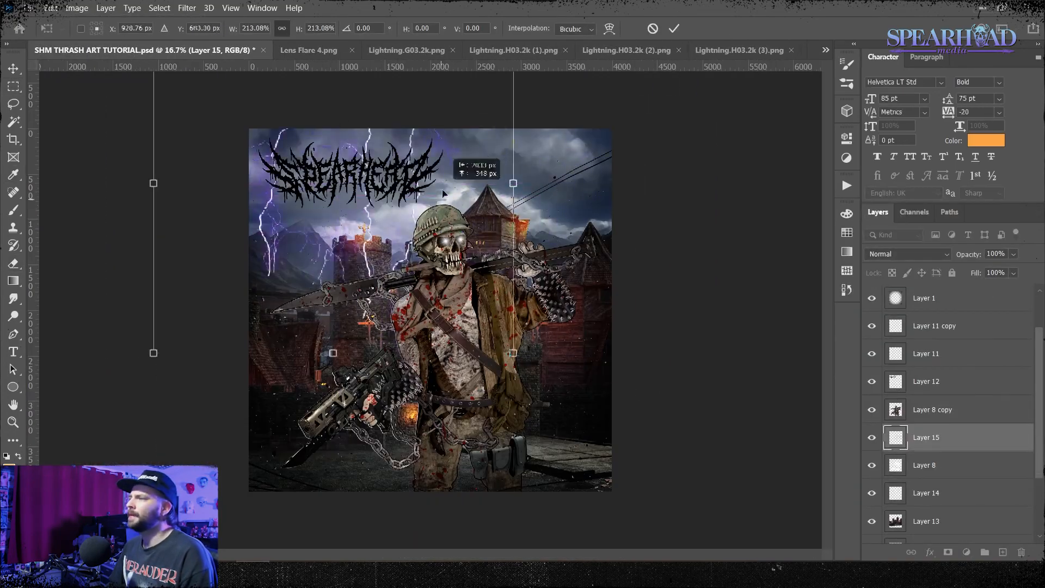
pyautogui.hotkey('ctrl', 'z')
# Fade the lower ends of the lightning on Layer 15 with a soft 1600 px eraser
pyautogui.click(99, 29)
pyautogui.click(93, 146)
pyautogui.moveTo(272, 348); pyautogui.dragTo(405, 355)
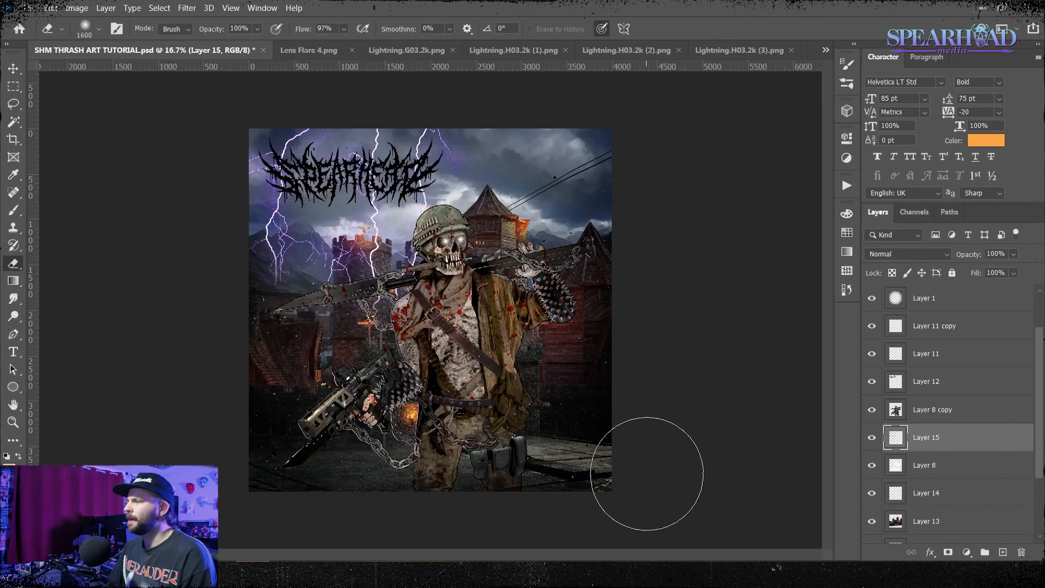
# Paste the bolts from Lightning.H03.2k (1).png behind the soldier and scale them into the upper-right sky
pyautogui.click(513, 50)
pyautogui.press('m')
pyautogui.moveTo(234, 115); pyautogui.dragTo(688, 517)
pyautogui.hotkey('ctrl', 'c')
pyautogui.click(92, 50)
pyautogui.hotkey('ctrl', 'v')
pyautogui.hotkey('ctrl', 't')
pyautogui.moveTo(610, 108); pyautogui.dragTo(658, 40)
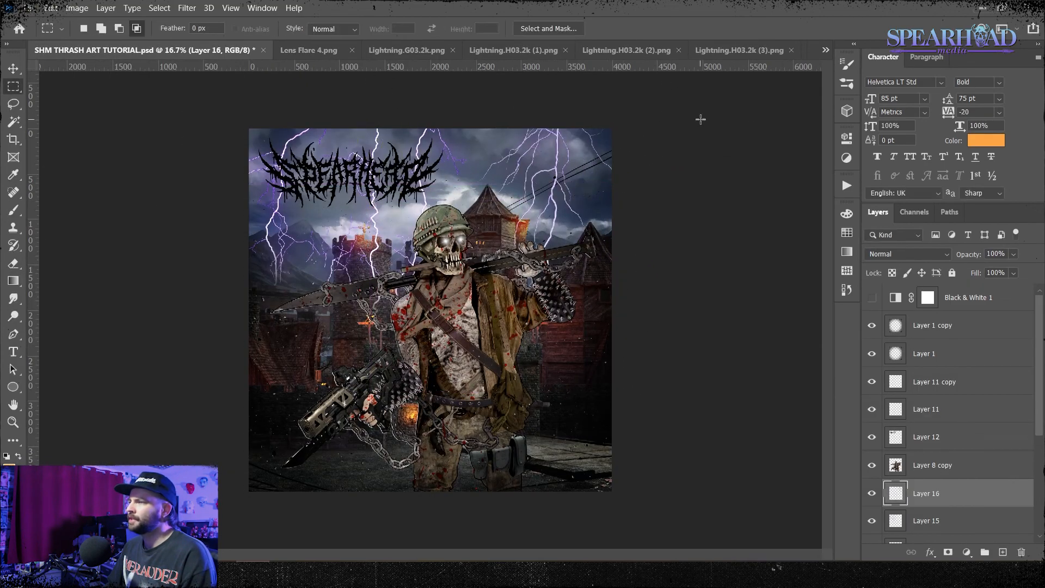
# Add cyan highlights to the soldier's helmet, blade and gun on Layer 16, blended with Linear Light at 70% opacity
pyautogui.click(907, 254)
pyautogui.click(877, 382)
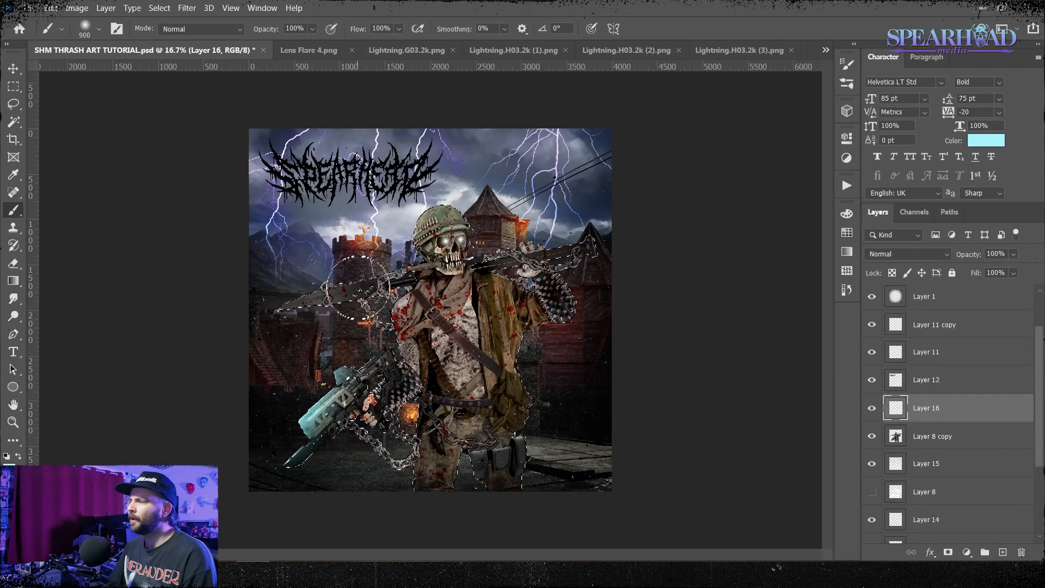
pyautogui.click(907, 254)
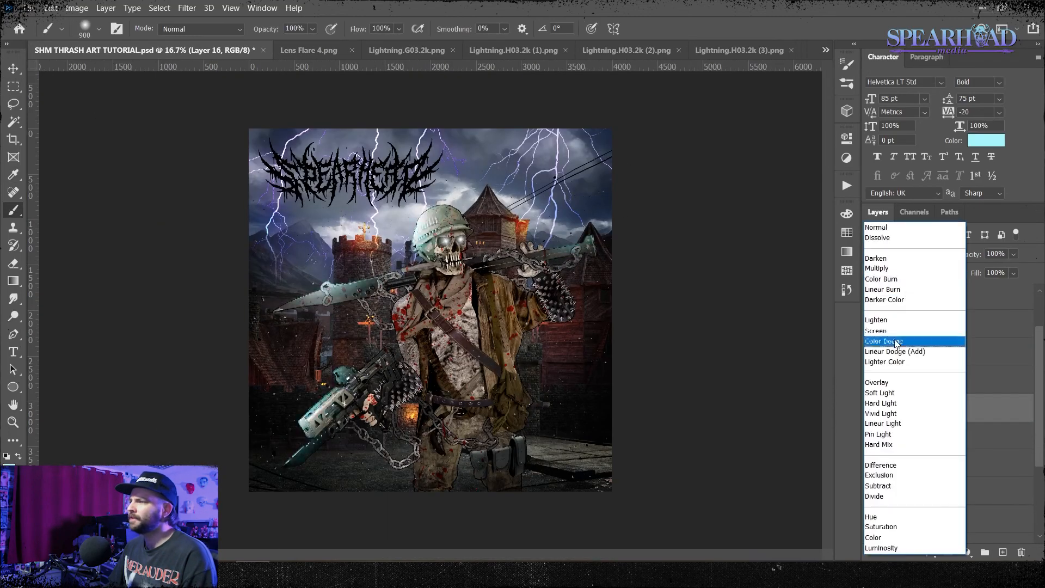
pyautogui.click(905, 424)
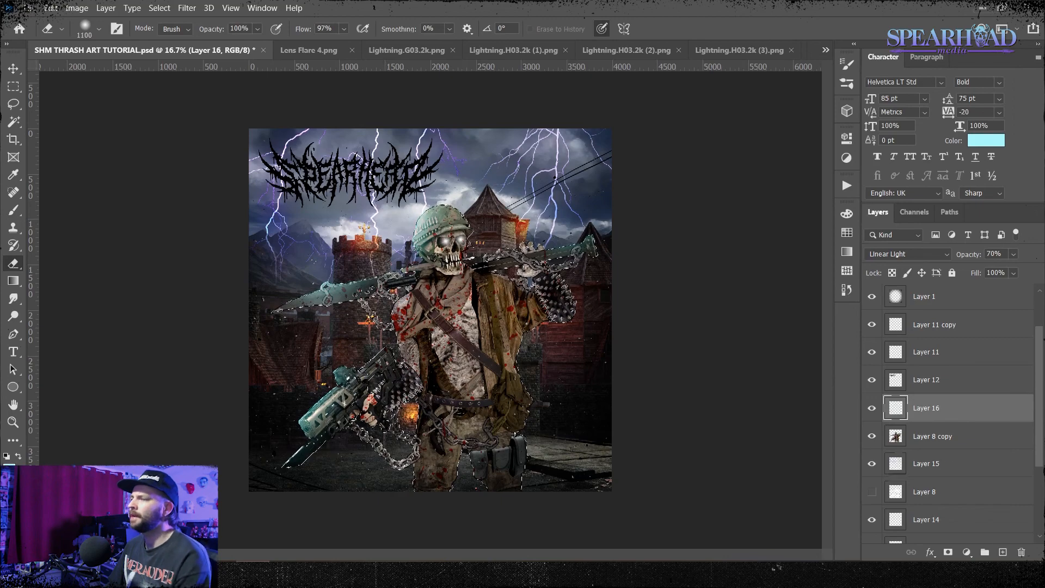
# Paint light purple highlights along the soldier's edges, gun and raised hand on Layer 17 and set the layer to Overlay
pyautogui.keyDown('alt'); pyautogui.click(275, 188); pyautogui.keyUp('alt')
pyautogui.click(9, 470)
pyautogui.click(631, 246)
pyautogui.click(860, 224)
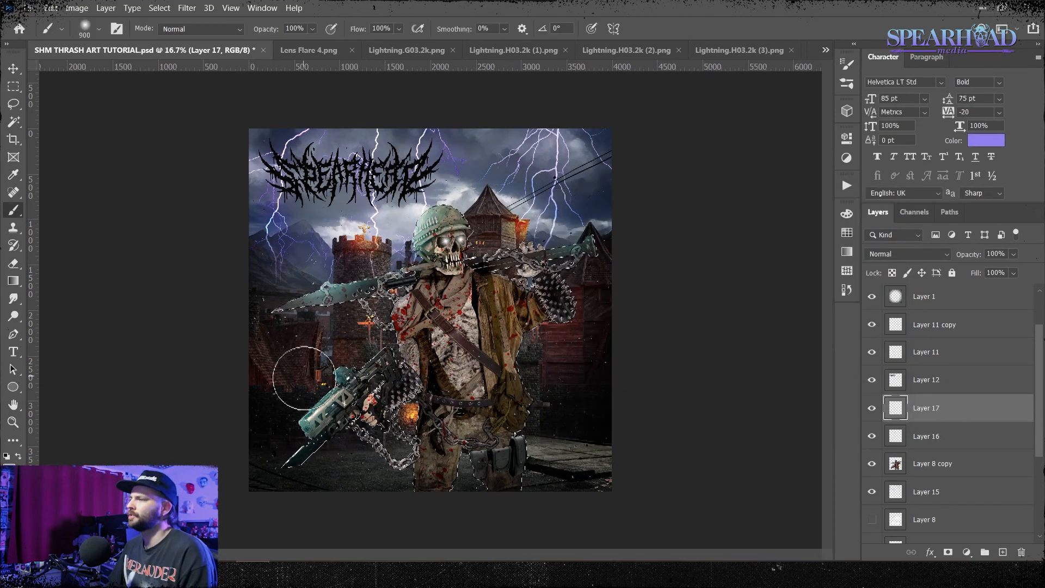
pyautogui.click(907, 253)
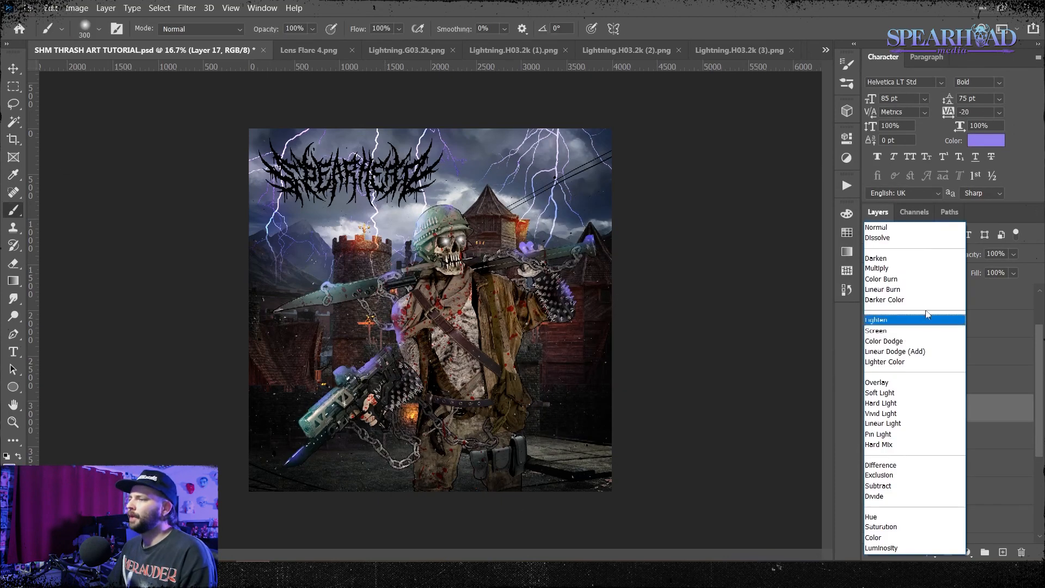
pyautogui.click(914, 383)
pyautogui.press('e')
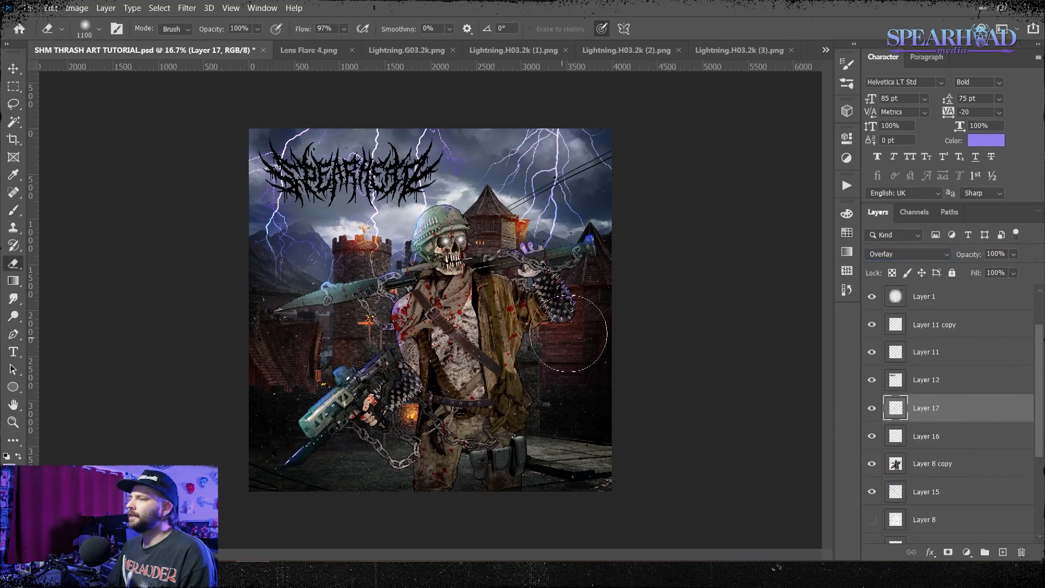
# Shift the castle and its orange firelight to purple with a hue adjustment
pyautogui.click(872, 298)
pyautogui.click(871, 297)
pyautogui.scroll(-10, 932, 413)
pyautogui.click(932, 429)
pyautogui.click(77, 8)
pyautogui.keyDown('shift'); pyautogui.click(930, 404); pyautogui.keyUp('shift')
pyautogui.click(875, 417)
pyautogui.click(245, 110)
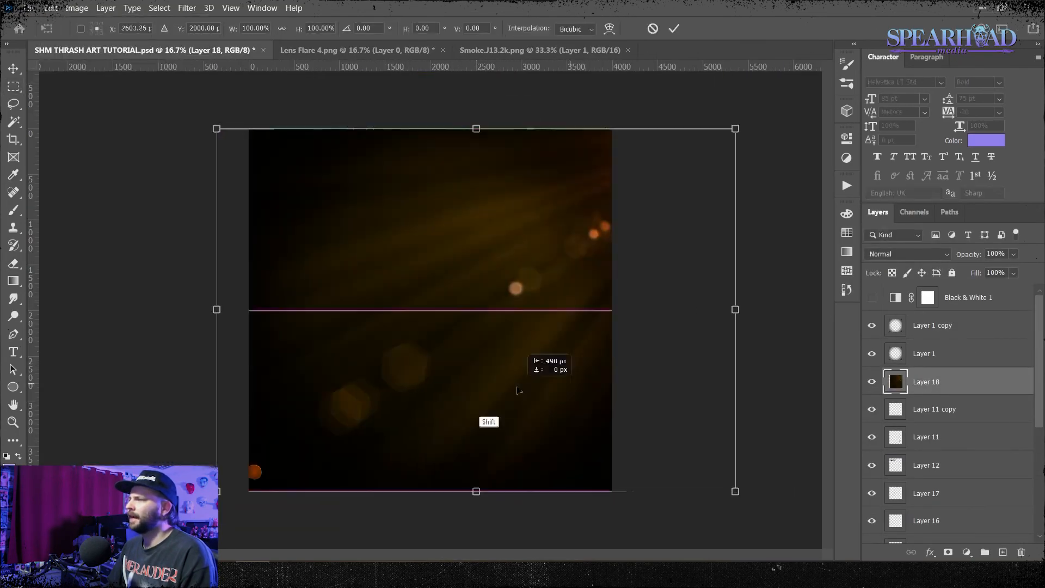
# Tint the Layer 18 lens flare blue with a Lighten blend and stretch it across the artwork from the upper-right corner
pyautogui.press('Return')
pyautogui.click(77, 8)
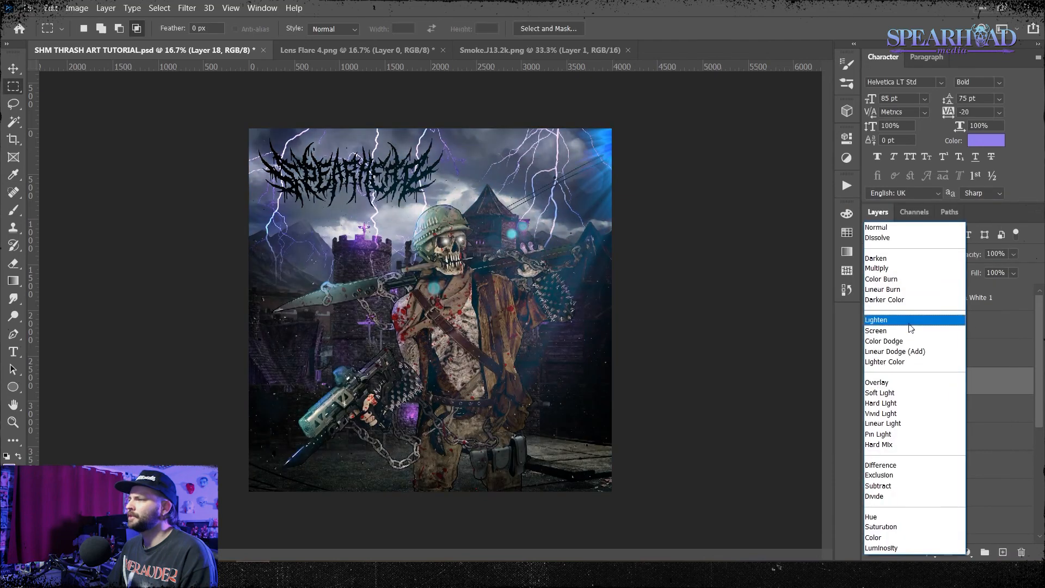
pyautogui.click(893, 320)
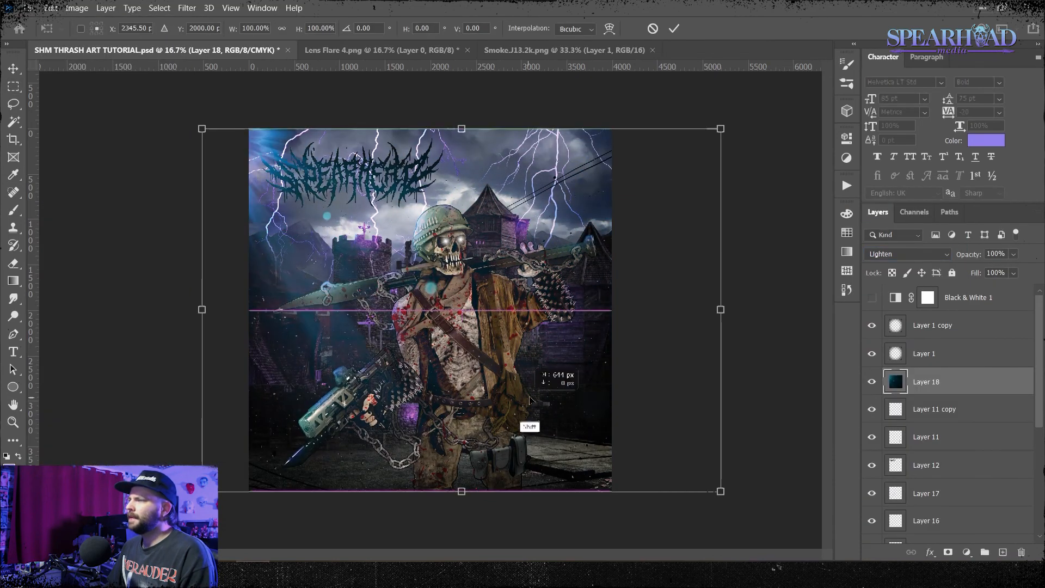
pyautogui.press('Return')
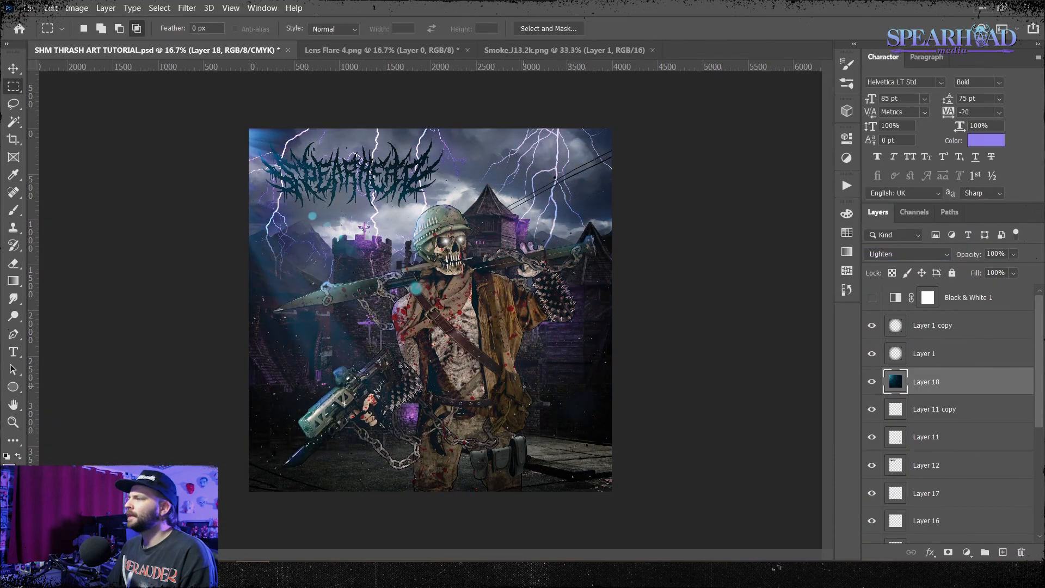
pyautogui.hotkey('ctrl', 't')
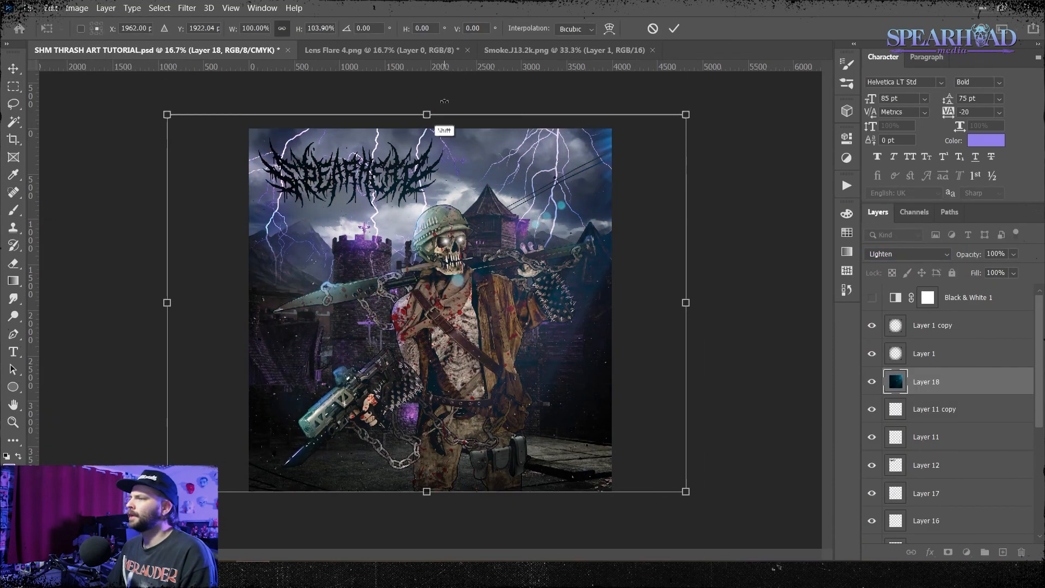
pyautogui.press('Return')
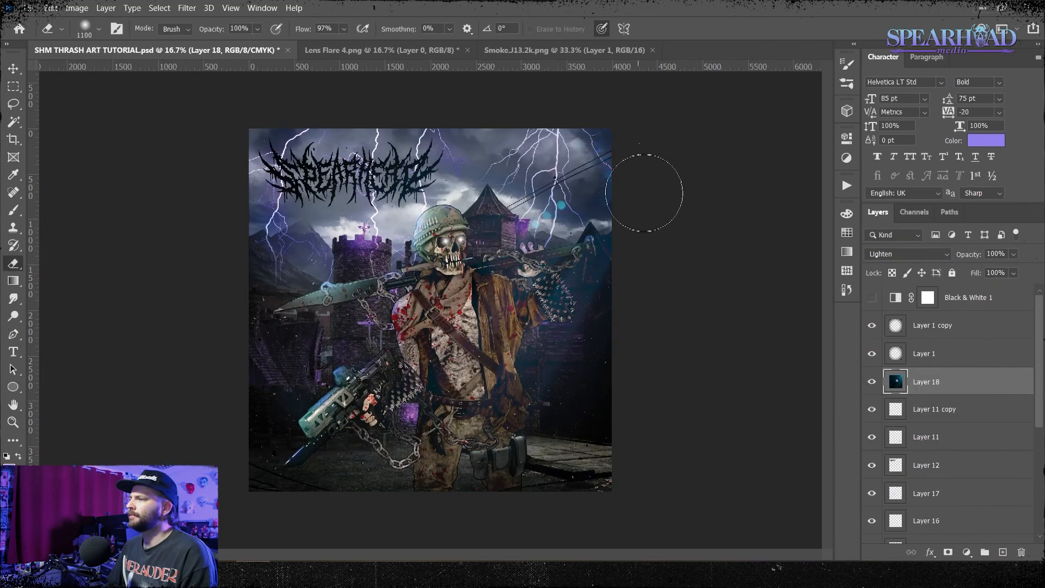
# Set the blue lens flare layer to Screen blending at 50% opacity
pyautogui.click(921, 255)
pyautogui.click(901, 331)
pyautogui.doubleClick(991, 253)
pyautogui.write('50')
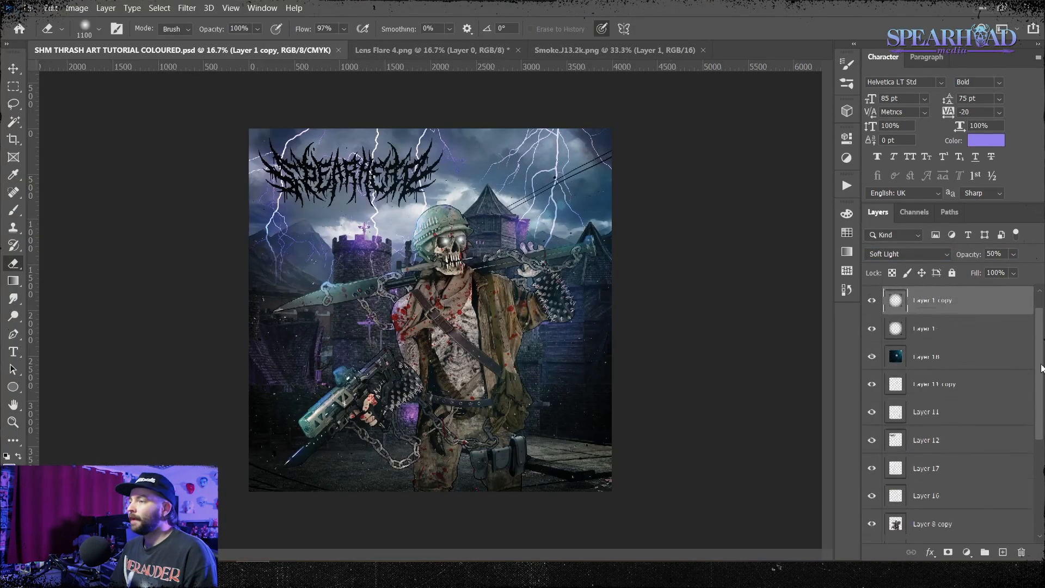
# Duplicate the merged artwork layer and open the copy in the Filter Gallery with the Stamp and Grain effects
pyautogui.hotkey('ctrl', 'j')
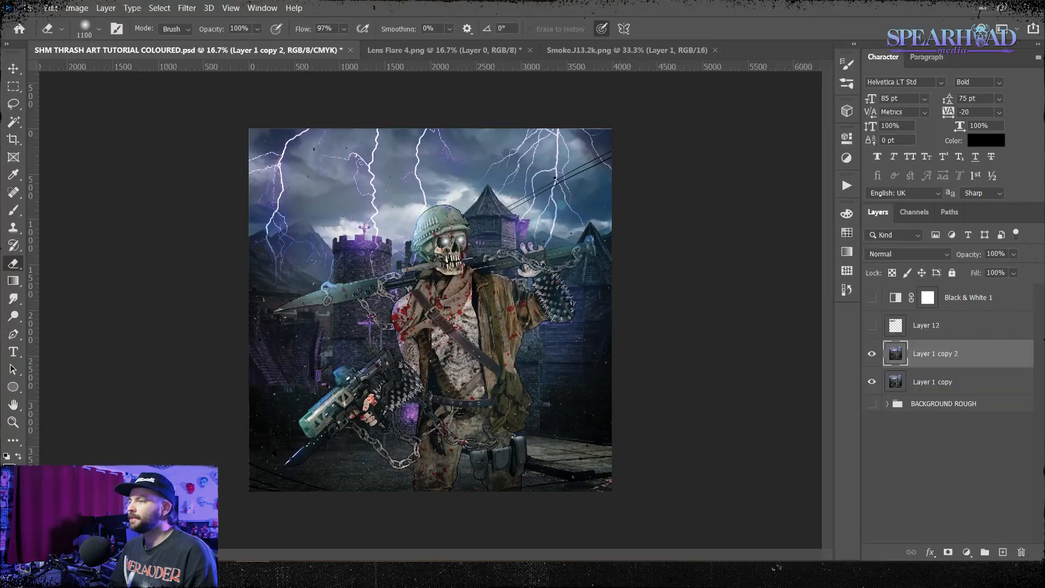
pyautogui.click(187, 8)
pyautogui.click(204, 70)
pyautogui.moveTo(544, 337); pyautogui.dragTo(473, 21)
pyautogui.moveTo(5, 225); pyautogui.dragTo(366, 225)
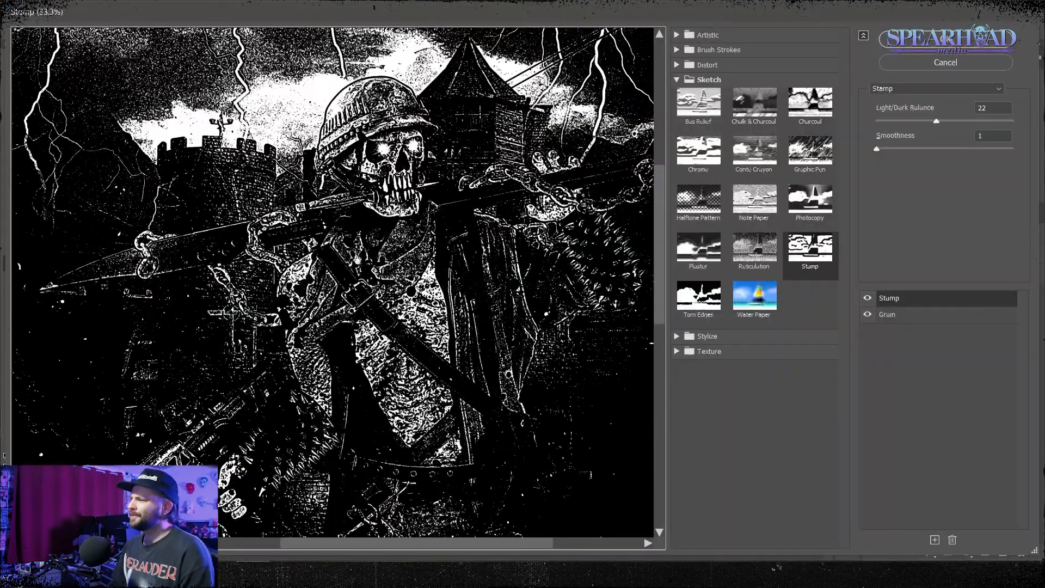
# Try different Grain and Stamp settings on the duplicated artwork in the Filter Gallery
pyautogui.click(893, 314)
pyautogui.click(893, 297)
pyautogui.click(893, 314)
pyautogui.moveTo(939, 149)
pyautogui.mouseDown()
pyautogui.moveTo(969, 151)
pyautogui.moveTo(919, 150)
pyautogui.mouseUp()
pyautogui.moveTo(943, 122); pyautogui.dragTo(964, 123)
pyautogui.moveTo(919, 149); pyautogui.dragTo(932, 150)
pyautogui.moveTo(963, 122)
pyautogui.mouseDown()
pyautogui.moveTo(935, 124)
pyautogui.moveTo(960, 123)
pyautogui.moveTo(918, 150)
pyautogui.moveTo(950, 123)
pyautogui.mouseUp()
pyautogui.hotkey('ctrl', '-')
pyautogui.moveTo(918, 149); pyautogui.dragTo(944, 122)
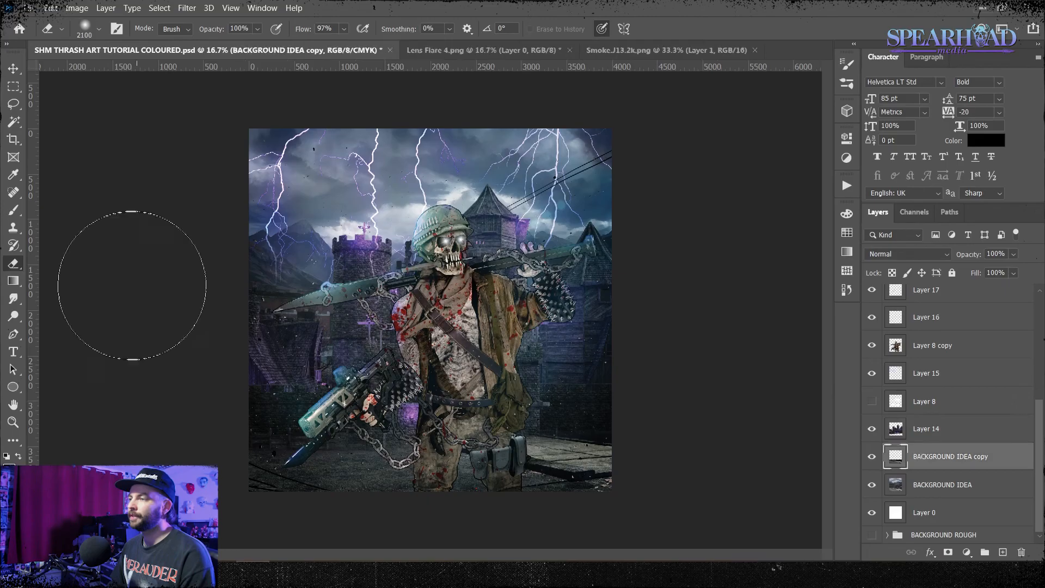
# Merge the artwork layers above the white Layer 0 into one layer, leaving the logo and Black & White layers separate
pyautogui.click(928, 458)
pyautogui.scroll(5, 926, 414)
pyautogui.click(872, 296)
pyautogui.rightClick(931, 460)
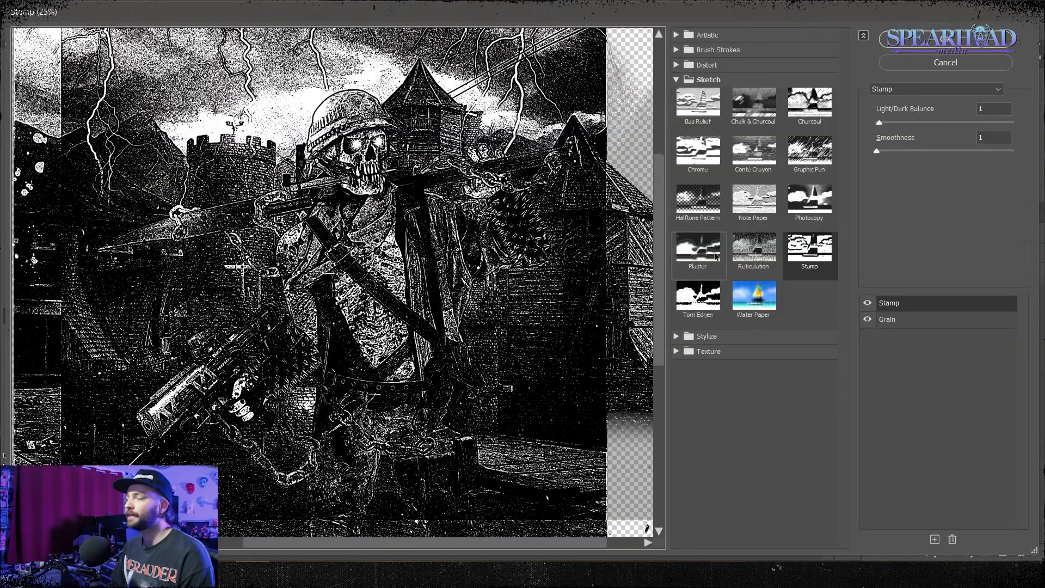
# Apply the Stamp and Grain filters to a duplicate of the merged artwork and blend it with Multiply
pyautogui.click(887, 319)
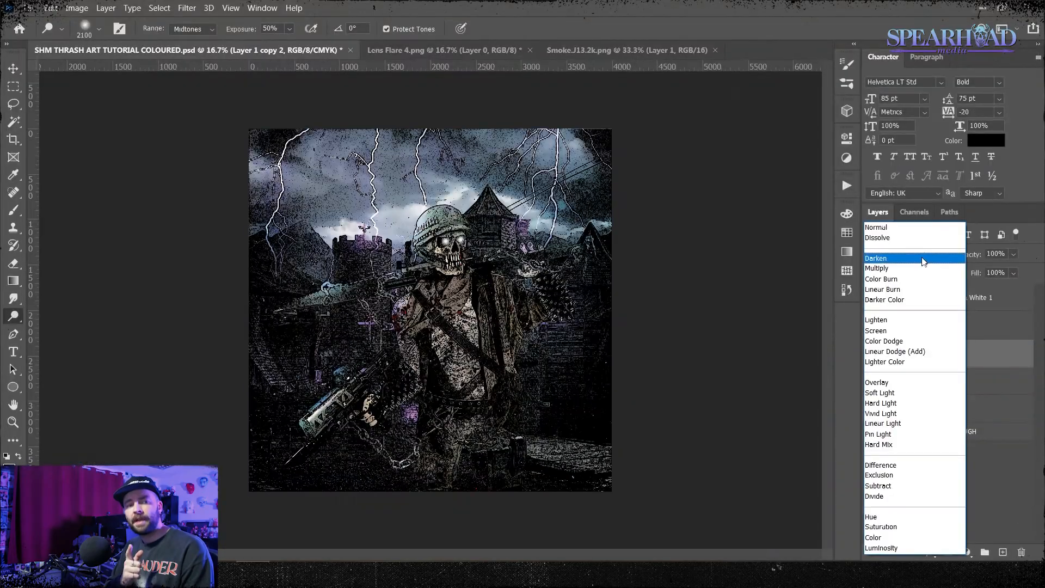
pyautogui.press('Escape')
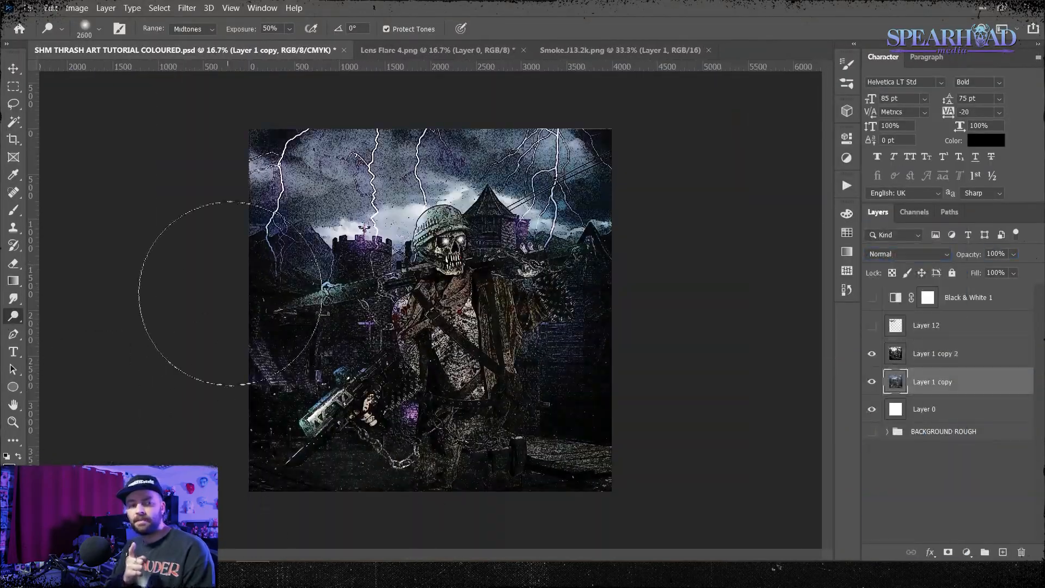
# Adjust the hue/saturation and colour balance of the coloured artwork on Layer 1 copy
pyautogui.hotkey('ctrl', 'u')
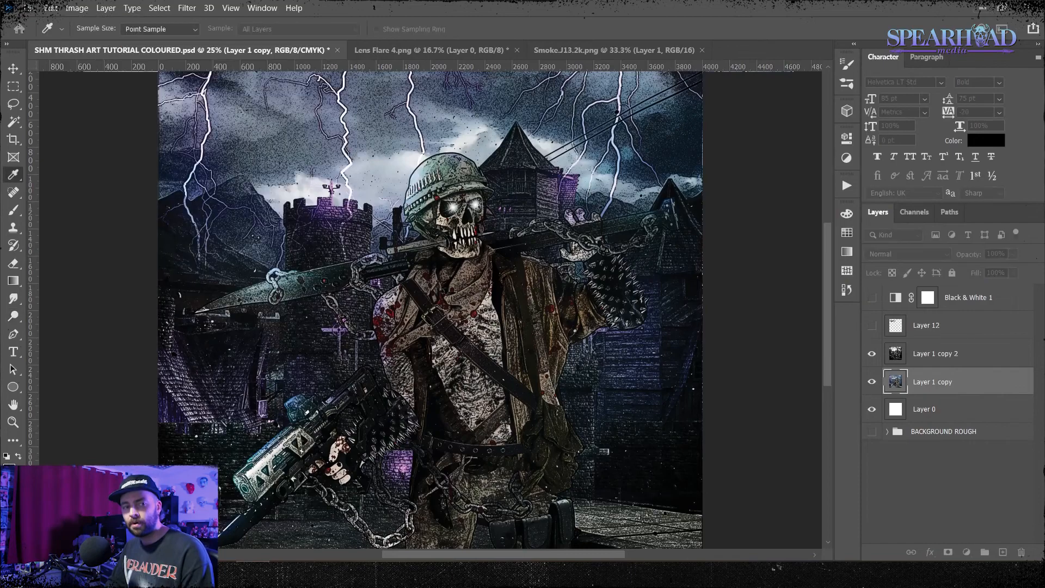
pyautogui.hotkey('ctrl', 'b')
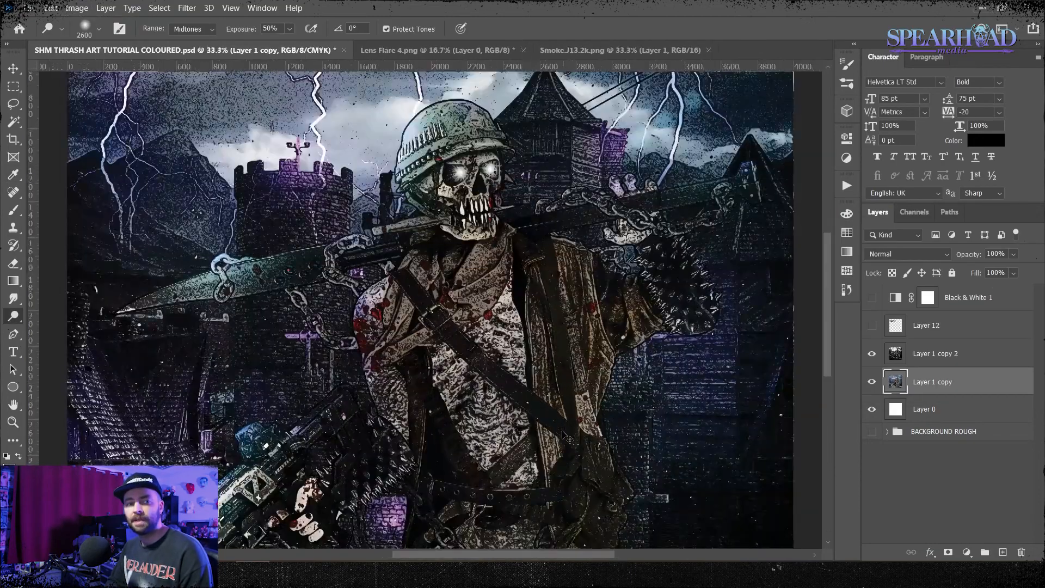
pyautogui.hotkey('ctrl', '-')
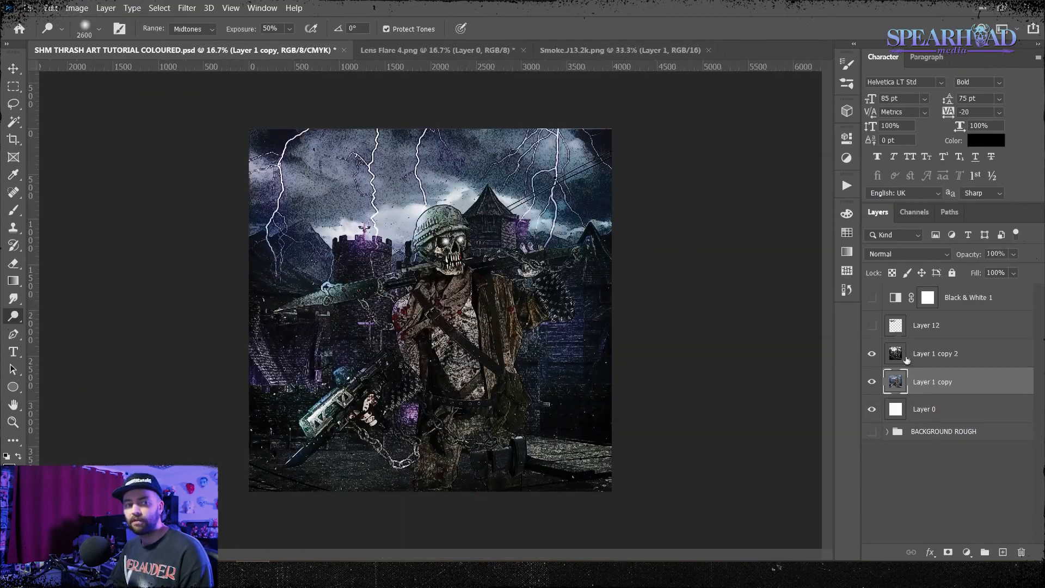
# Duplicate the stamped Multiply layer and clear the duplicate's centre with an elliptical selection to darken the artwork's edges
pyautogui.click(943, 353)
pyautogui.rightClick(943, 353)
pyautogui.click(871, 63)
pyautogui.press('Return')
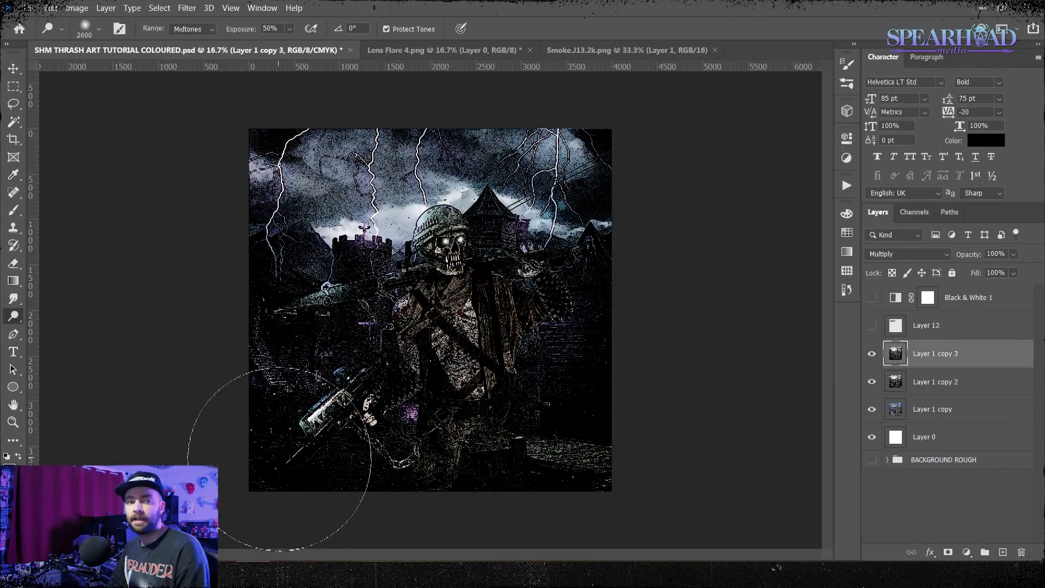
pyautogui.click(18, 88)
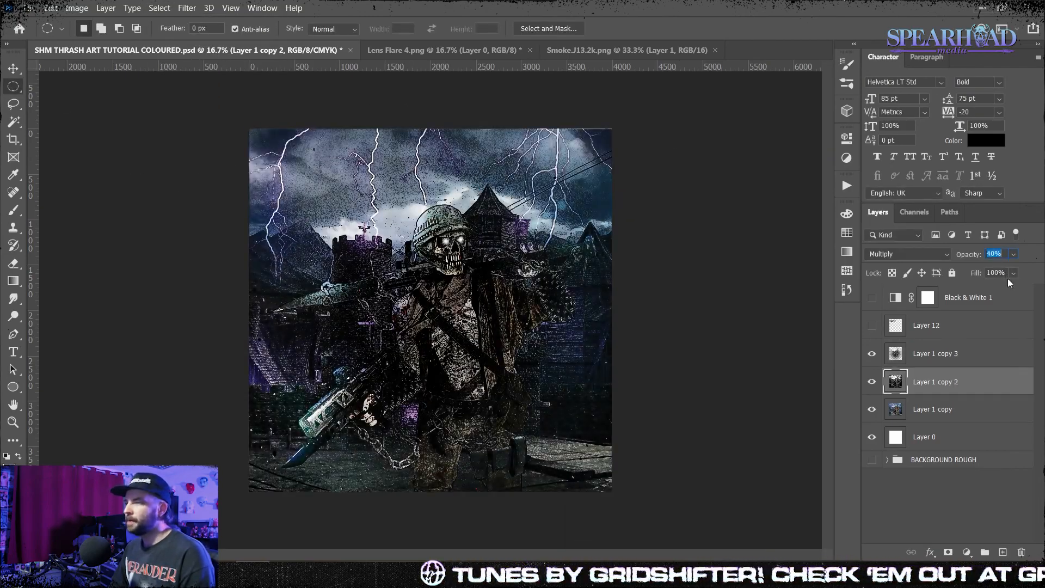
# Duplicate the coloured Layer 1 copy and shift the duplicate's colours toward cooler blue tones
pyautogui.click(983, 410)
pyautogui.hotkey('ctrl', 'j')
pyautogui.click(77, 8)
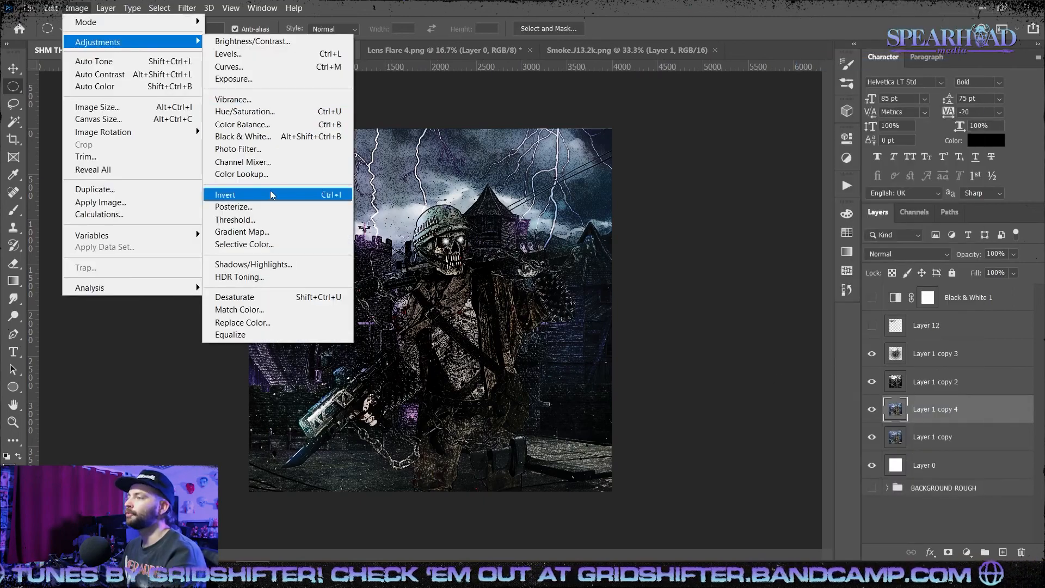
pyautogui.click(272, 132)
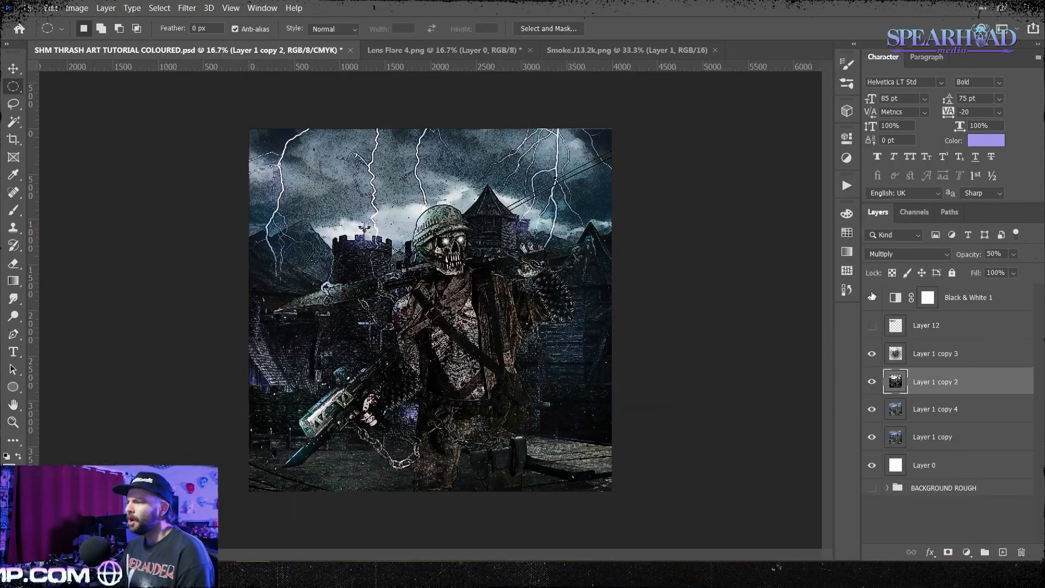
# Apply the Eye Candy 7 Chrome effect with the Round, NYC preset to the Layer 12 logo and hide the original
pyautogui.click(911, 329)
pyautogui.click(187, 7)
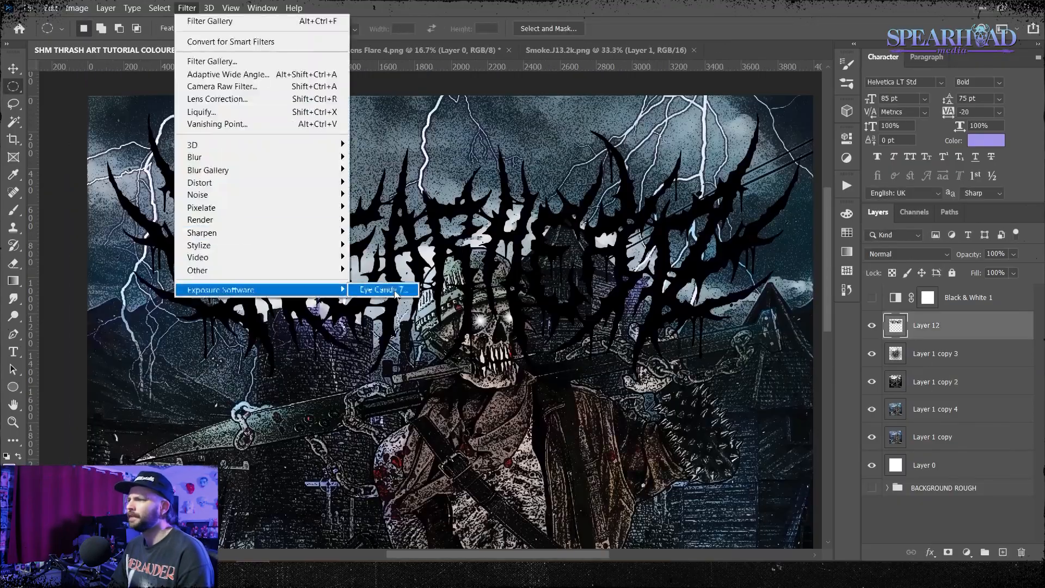
pyautogui.click(381, 290)
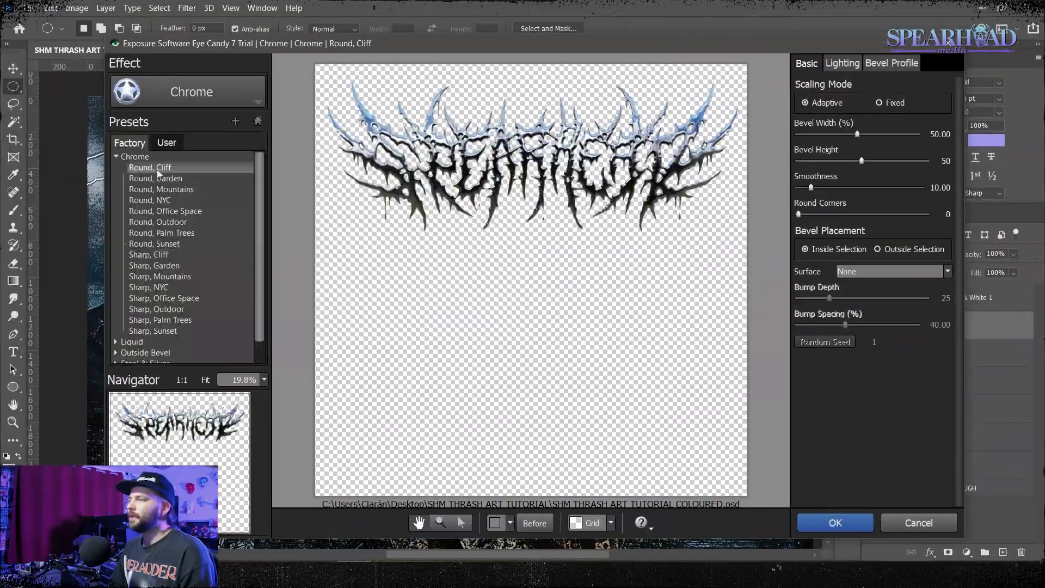
pyautogui.click(158, 201)
pyautogui.click(164, 243)
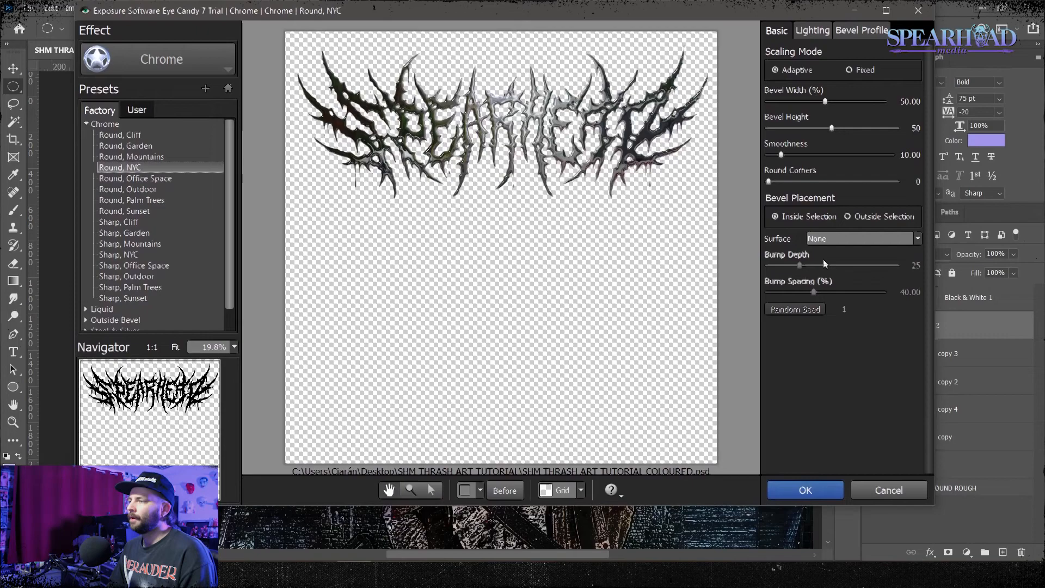
pyautogui.click(872, 354)
# Scale the chrome logo down into the artwork's upper-left area and add a Stroke layer style
pyautogui.hotkey('ctrl', 't')
pyautogui.moveTo(799, 379); pyautogui.dragTo(703, 341)
pyautogui.press('Return')
pyautogui.hotkey('ctrl', '-')
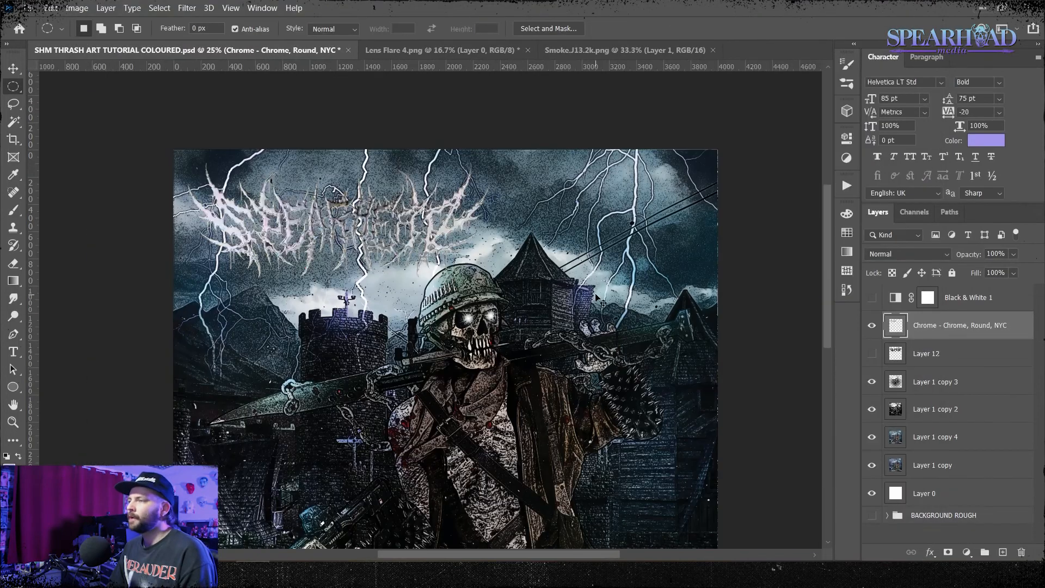
pyautogui.click(106, 8)
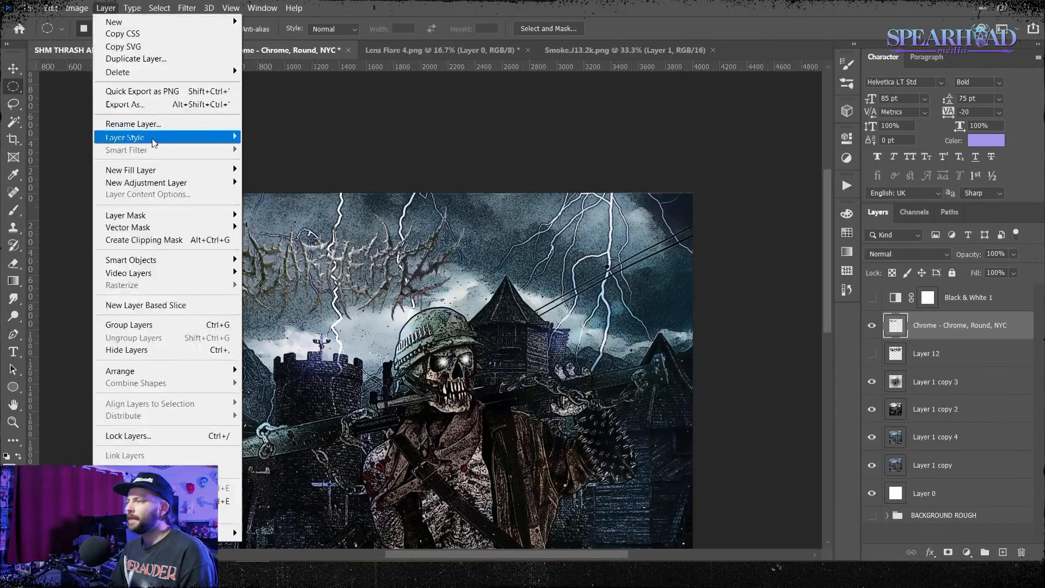
pyautogui.click(272, 168)
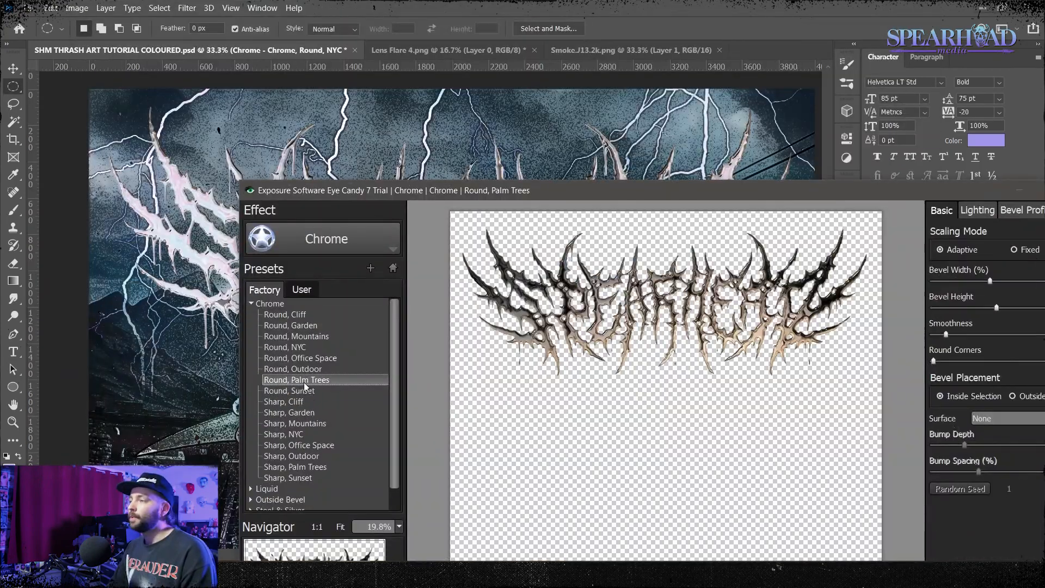
# Render another logo version with the Eye Candy Chrome preset Liquid, Strong, Flame and open its stroke style for editing
pyautogui.click(292, 432)
pyautogui.click(285, 401)
pyautogui.click(289, 418)
pyautogui.click(289, 445)
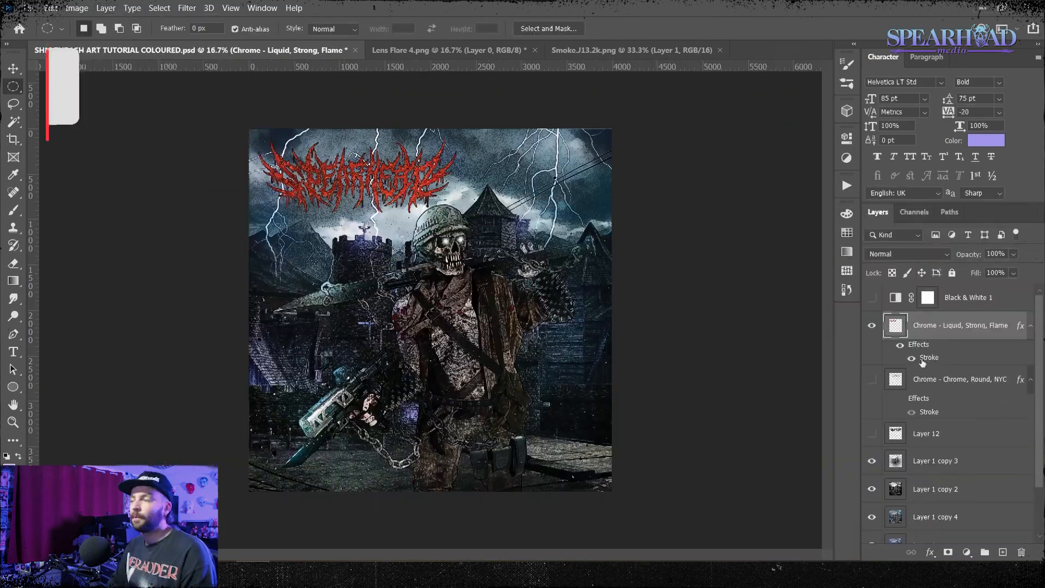
pyautogui.doubleClick(922, 358)
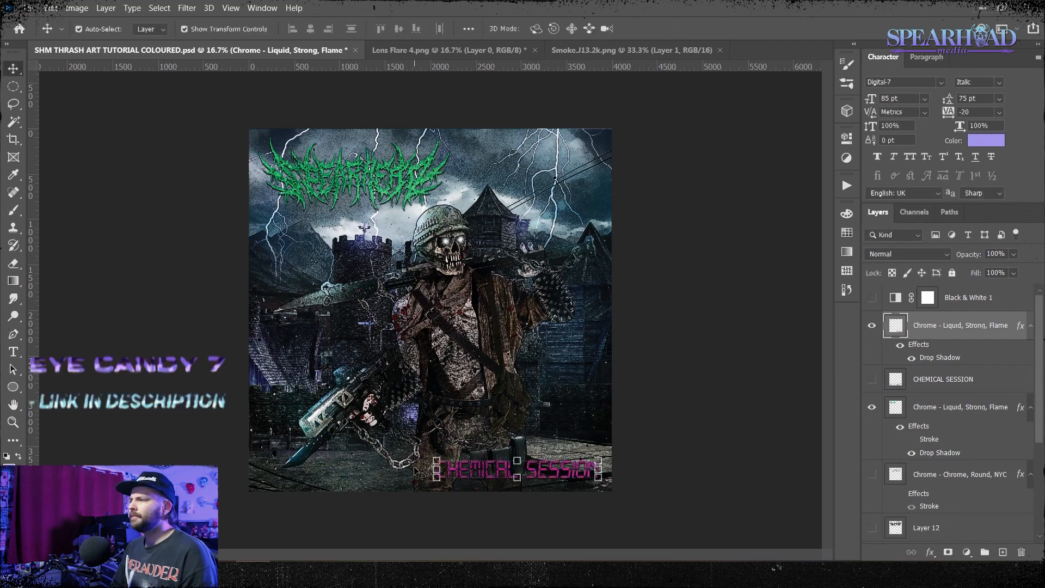
pyautogui.click(1011, 409)
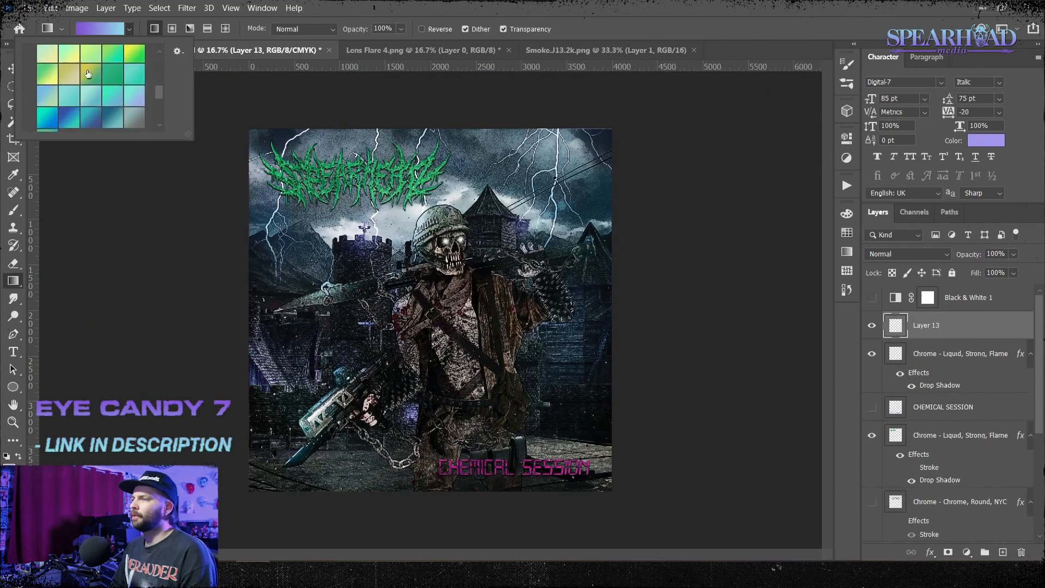
# Fill Layer 13 with a yellow-to-green gradient and blend it with Multiply at 30% opacity
pyautogui.doubleClick(87, 74)
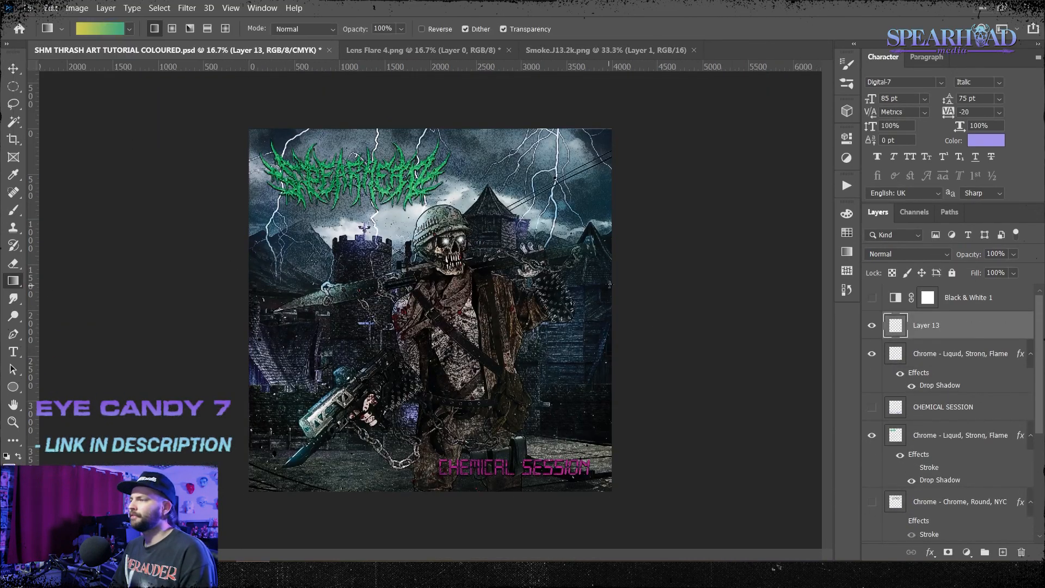
pyautogui.click(907, 254)
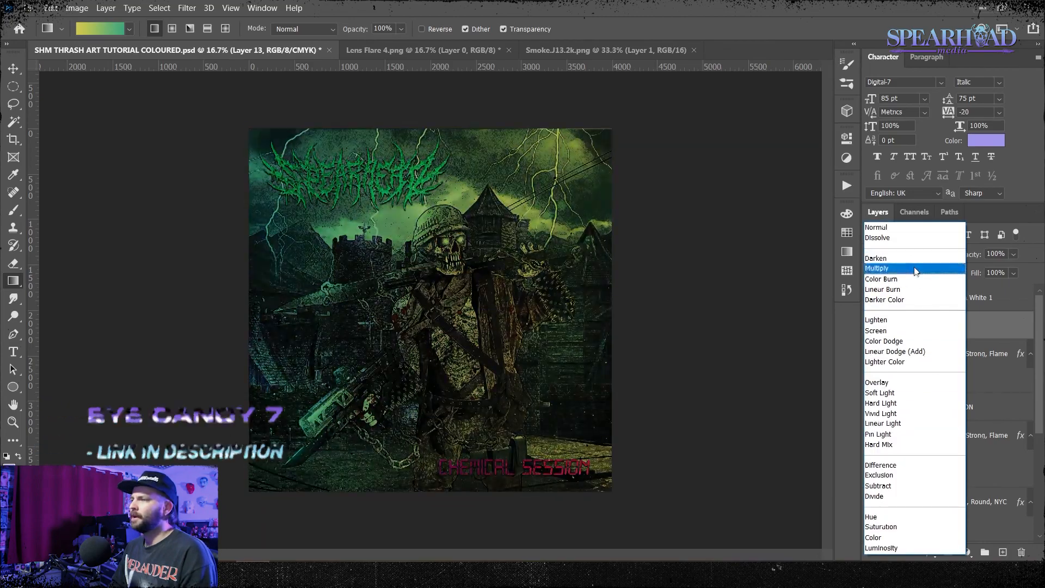
pyautogui.click(916, 270)
pyautogui.moveTo(1013, 255); pyautogui.dragTo(998, 260)
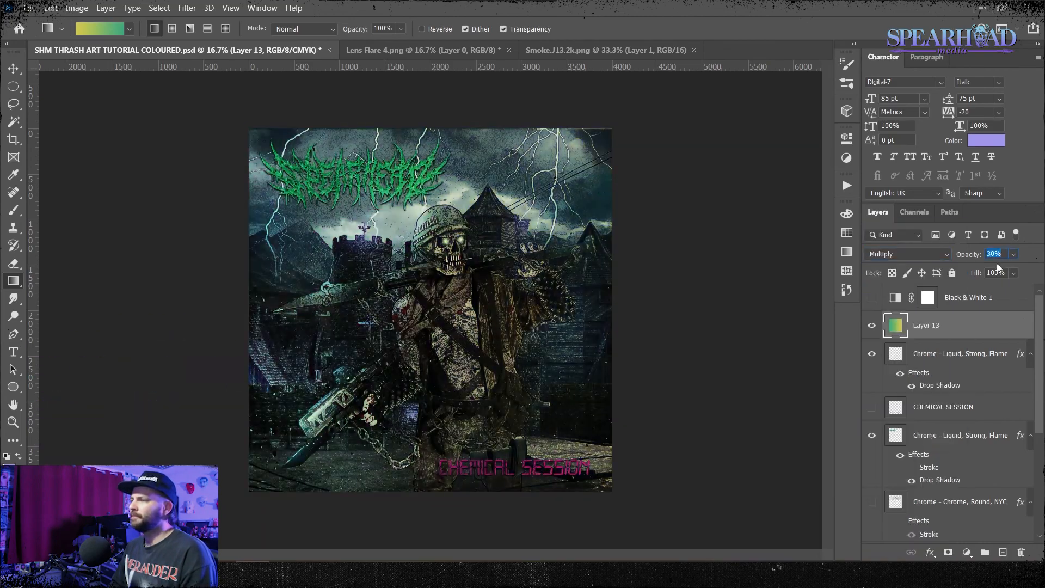
# Shift the Layer 13 gradient to purple and cyan and blend it with Overlay at 21% opacity
pyautogui.click(908, 254)
pyautogui.click(904, 382)
pyautogui.hotkey('ctrl', 'u')
pyautogui.moveTo(814, 303); pyautogui.dragTo(865, 301)
pyautogui.moveTo(869, 218); pyautogui.dragTo(663, 373)
pyautogui.press('Return')
pyautogui.click(1001, 254)
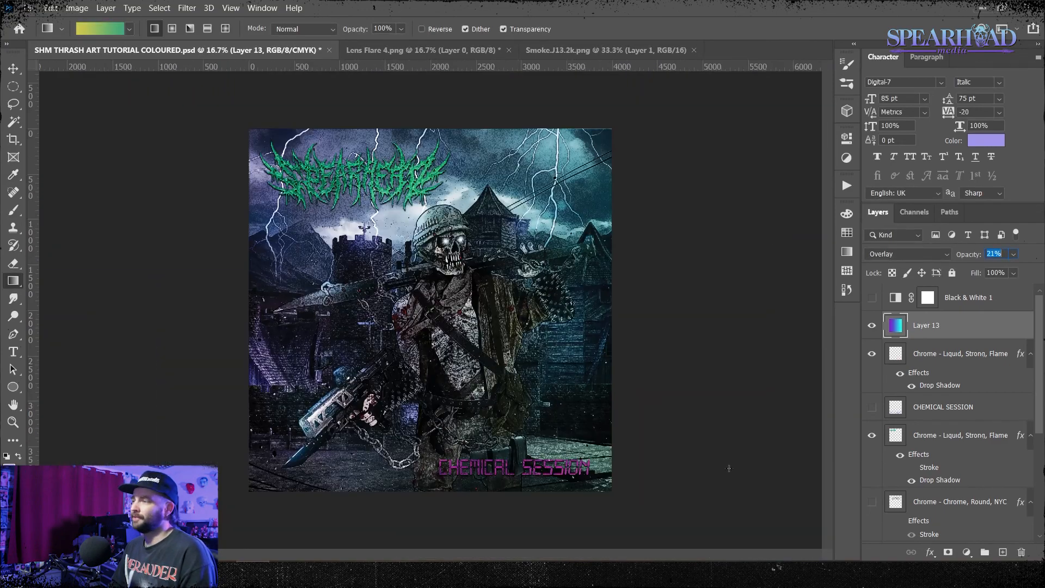
pyautogui.click(907, 254)
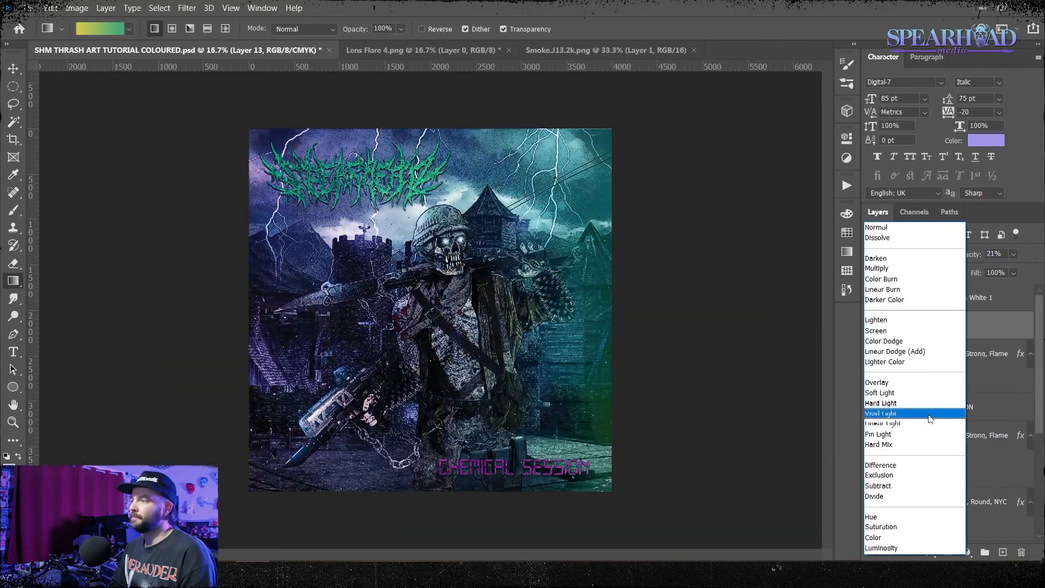
pyautogui.click(925, 383)
# Refine the hue of the Layer 13 gradient overlay and flatten the artwork into a single Background layer
pyautogui.click(77, 8)
pyautogui.moveTo(104, 40)
pyautogui.click(239, 106)
pyautogui.moveTo(490, 95); pyautogui.dragTo(695, 314)
pyautogui.moveTo(691, 410); pyautogui.dragTo(750, 427)
pyautogui.click(844, 340)
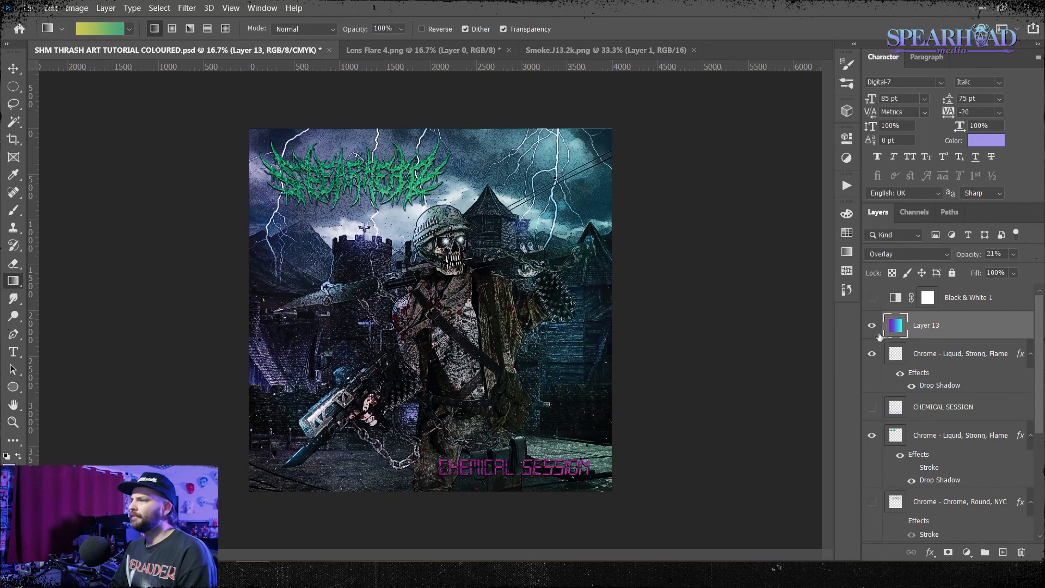
pyautogui.hotkey('ctrl', '0')
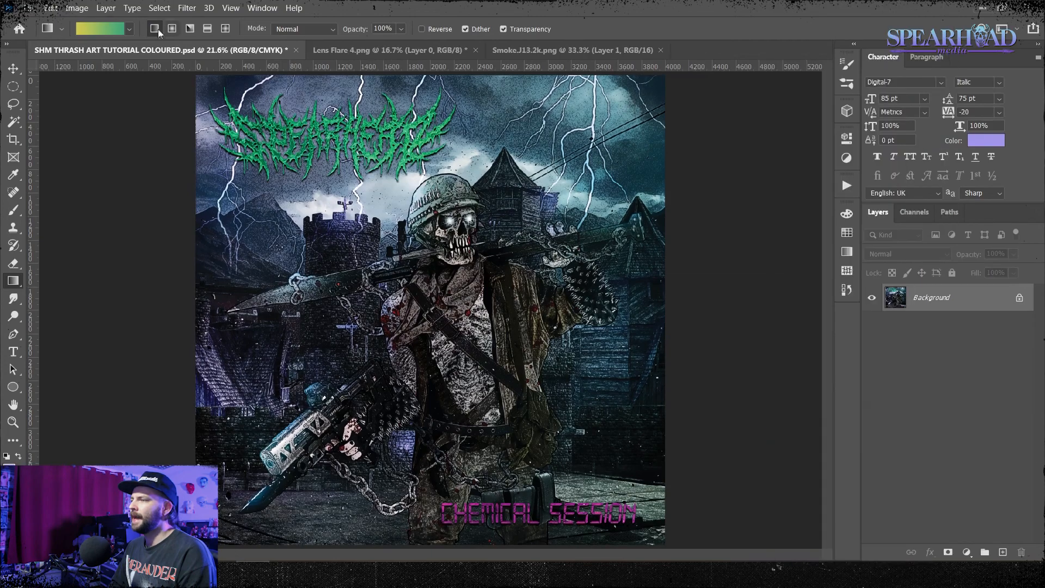
# Try shifting the flattened artwork's hue and raising its saturation to +18 with Hue/Saturation
pyautogui.hotkey('ctrl', 'u')
pyautogui.moveTo(776, 308); pyautogui.dragTo(946, 233)
pyautogui.hotkey('ctrl', '-')
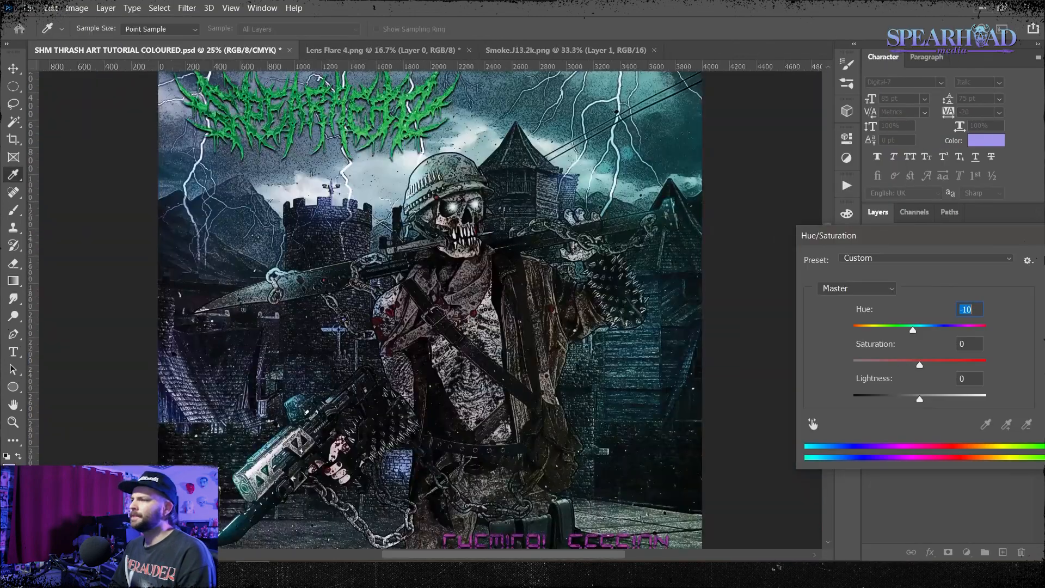
pyautogui.moveTo(919, 365); pyautogui.dragTo(933, 361)
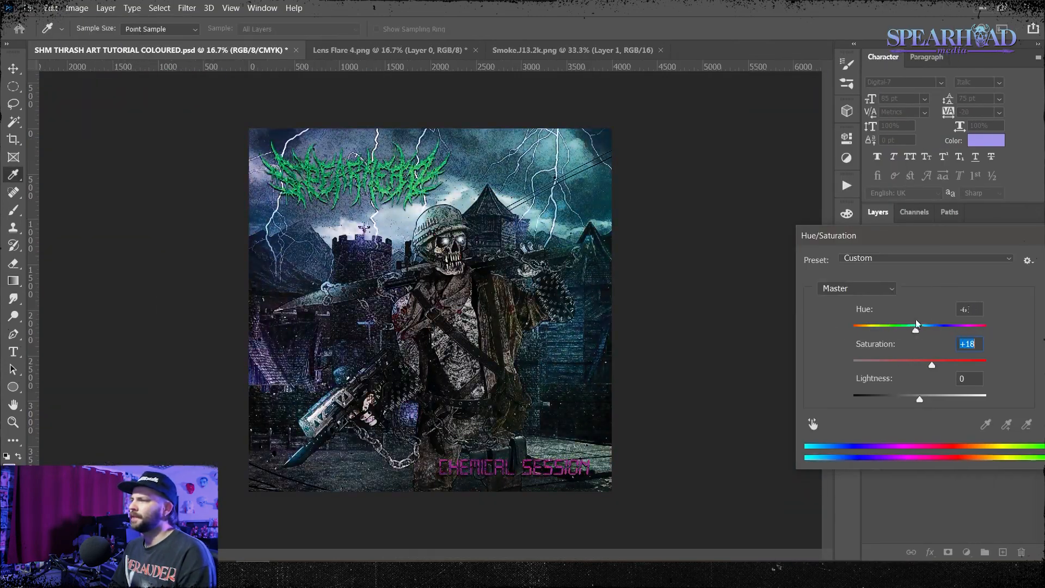
pyautogui.press('Return')
pyautogui.press('g')
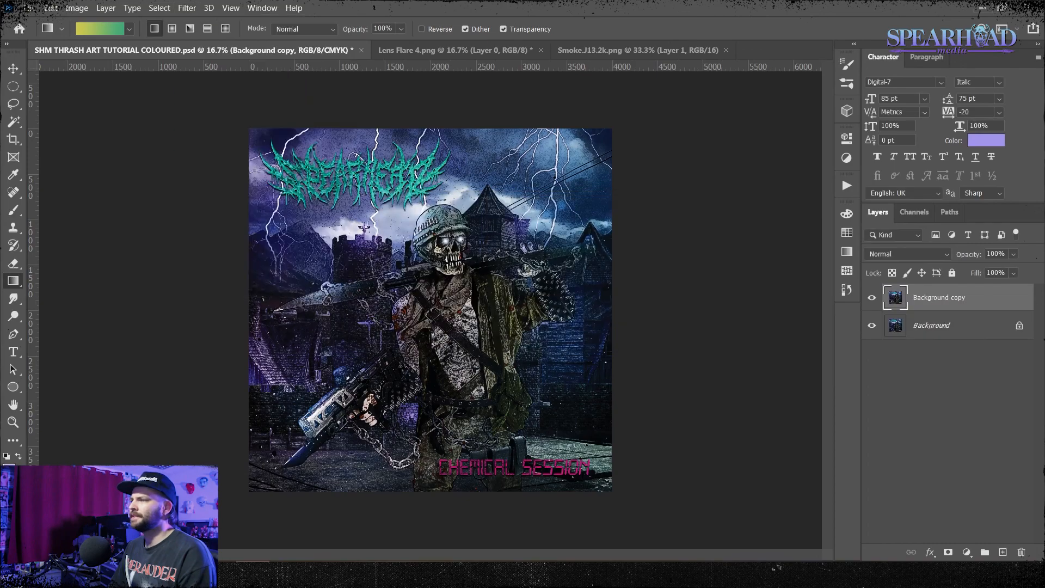
# Try a Lens Correction on the Background copy with Remove Distortion +1.00 and Red/Cyan Fringe +81.75, and check the colour fringing up close
pyautogui.hotkey('ctrl', 'shift', 'r')
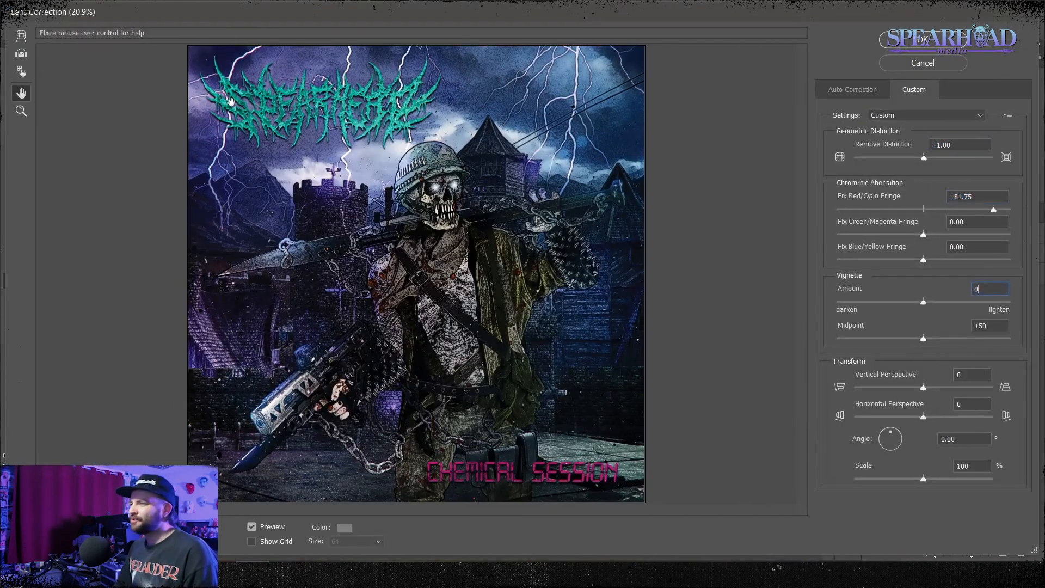
pyautogui.press('Return')
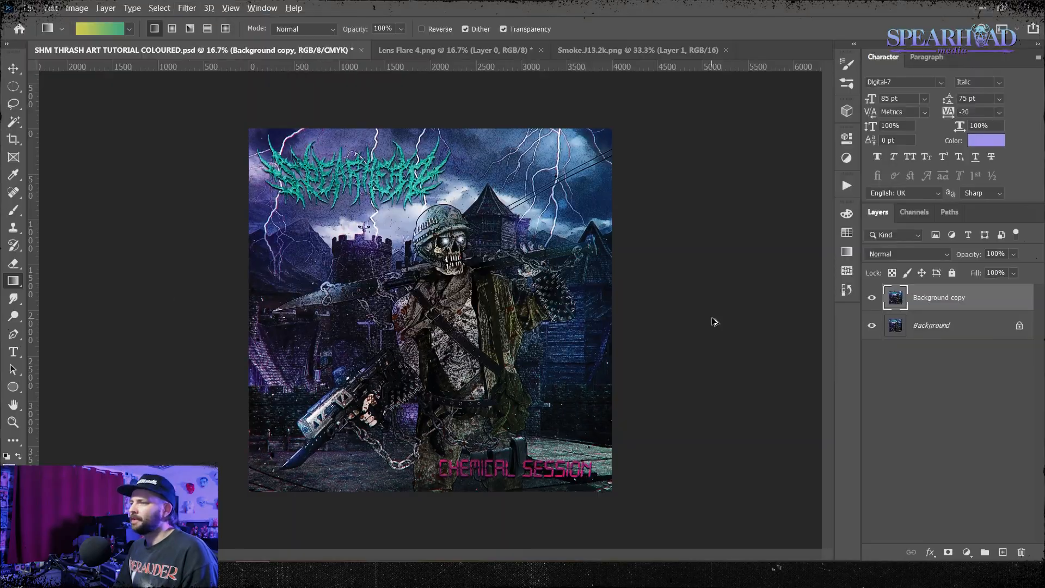
pyautogui.hotkey('ctrl', '+')
pyautogui.hotkey('ctrl', '-')
pyautogui.moveTo(714, 322); pyautogui.dragTo(446, 390)
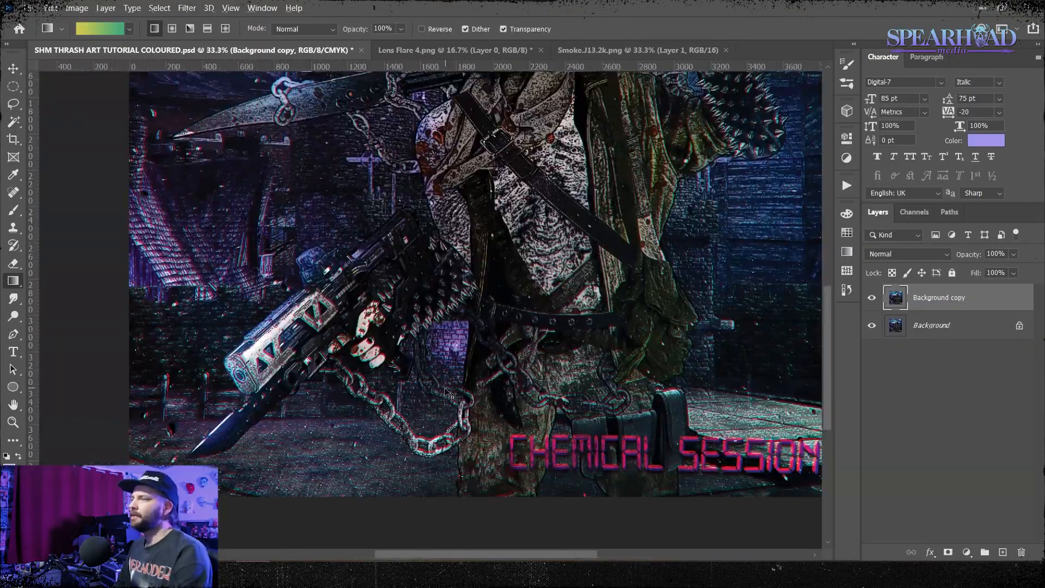
pyautogui.hotkey('ctrl', '-')
pyautogui.hotkey('ctrl', '-')
pyautogui.hotkey('ctrl', '+')
pyautogui.hotkey('ctrl', '+')
pyautogui.moveTo(601, 462); pyautogui.dragTo(516, 302)
pyautogui.hotkey('ctrl', '0')
# Try merging the Background copy down and adjusting the artwork's hue again with Hue/Saturation
pyautogui.hotkey('ctrl', 'e')
pyautogui.hotkey('ctrl', 'u')
pyautogui.moveTo(694, 292); pyautogui.dragTo(687, 296)
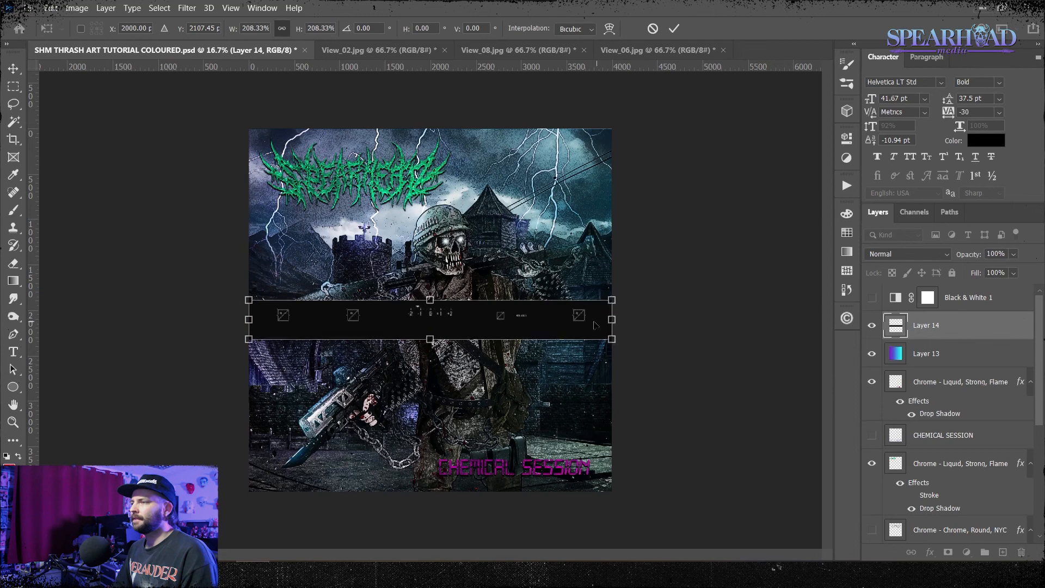
# Place the HUD scale strip near the artwork's lower edge and merge the upper corner-bracket pieces into one layer
pyautogui.moveTo(595, 326); pyautogui.dragTo(595, 449)
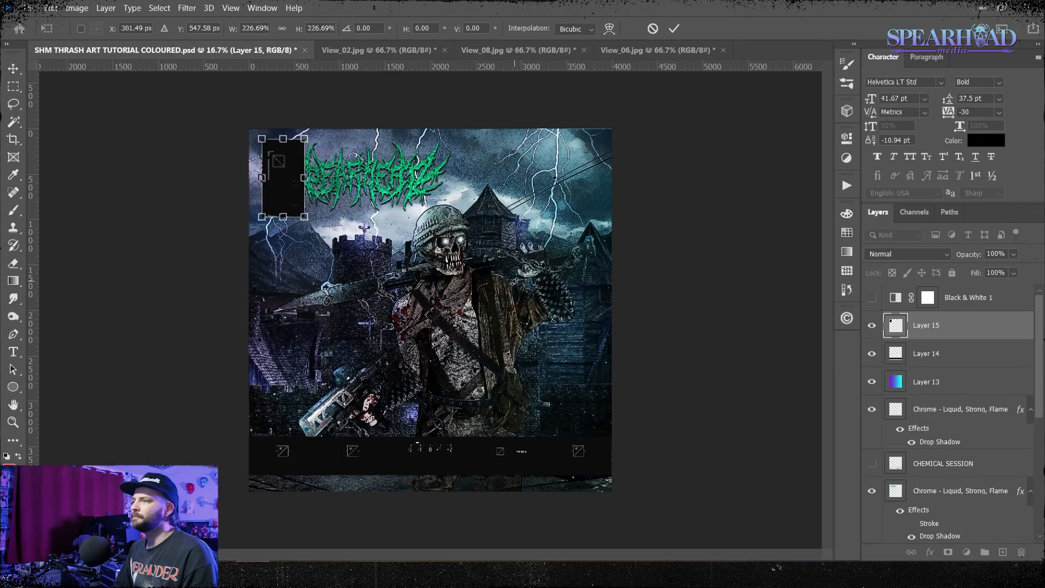
pyautogui.hotkey('ctrl', 't')
pyautogui.moveTo(303, 180); pyautogui.dragTo(471, 180)
pyautogui.keyDown('shift'); pyautogui.click(941, 357); pyautogui.keyUp('shift')
pyautogui.rightClick(940, 356)
pyautogui.click(866, 413)
# Duplicate the upper corner brackets, flip the copy vertically and move it to the artwork's lower corners
pyautogui.hotkey('ctrl', 'j')
pyautogui.click(51, 8)
pyautogui.click(261, 517)
pyautogui.hotkey('ctrl', 't')
pyautogui.moveTo(560, 177); pyautogui.dragTo(559, 438)
# Align the Layer 14 scale strip with the lower corner brackets using a horizontal guide
pyautogui.hotkey('ctrl', '+')
pyautogui.hotkey('ctrl', '+')
pyautogui.scroll(-3, 607, 436)
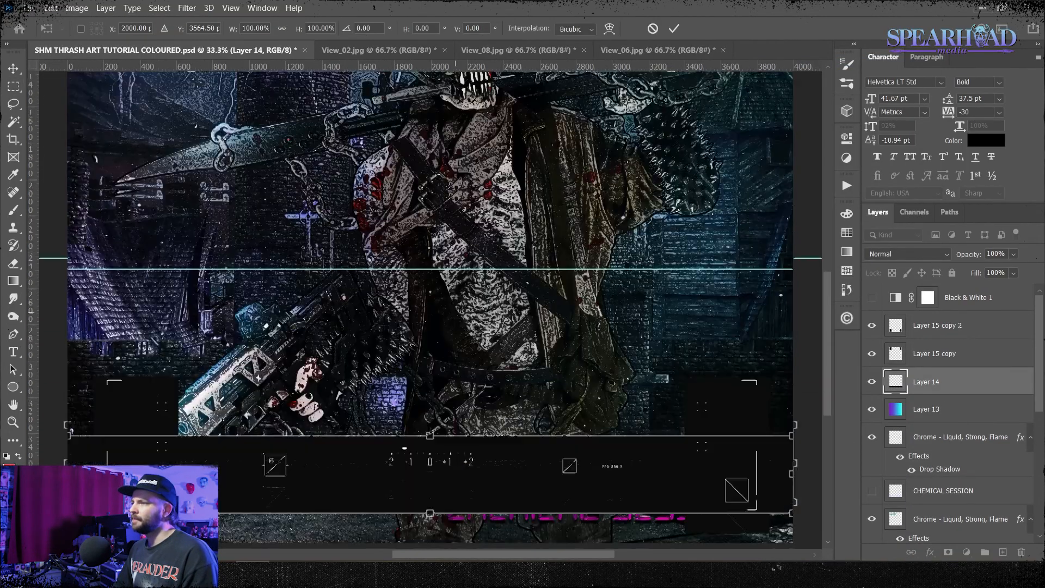
pyautogui.press('Return')
pyautogui.moveTo(292, 66); pyautogui.dragTo(291, 426)
pyautogui.hotkey('ctrl', 't')
pyautogui.press('Return')
pyautogui.hotkey('ctrl', '-')
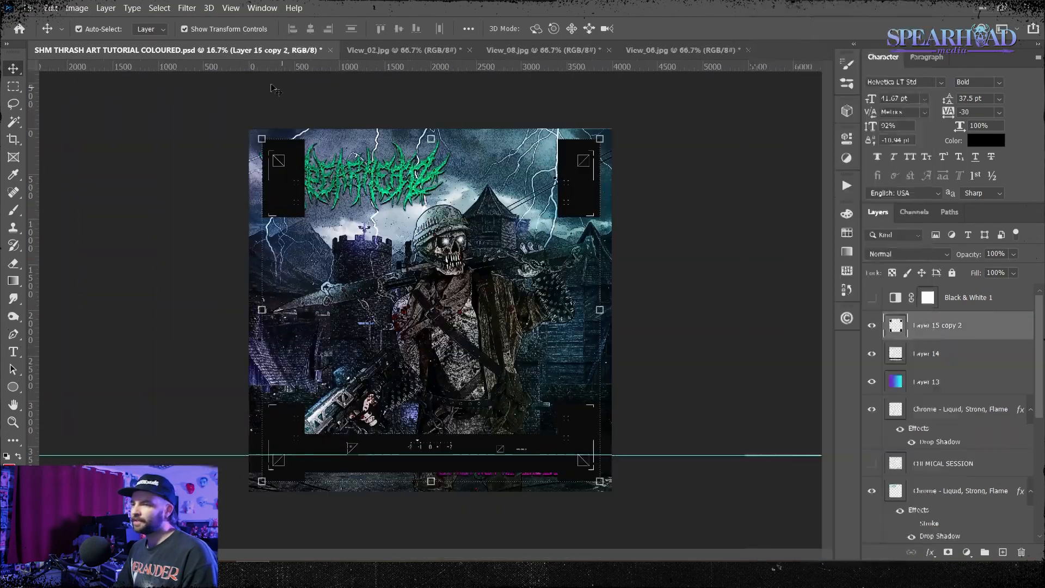
# Add the vertical scale graphics to the cover at 237.64% scale and position them along the artwork's left side with vertical guides
pyautogui.hotkey('ctrl', '+')
pyautogui.hotkey('ctrl', '+')
pyautogui.moveTo(345, 341); pyautogui.dragTo(325, 128)
pyautogui.hotkey('ctrl', 'Tab')
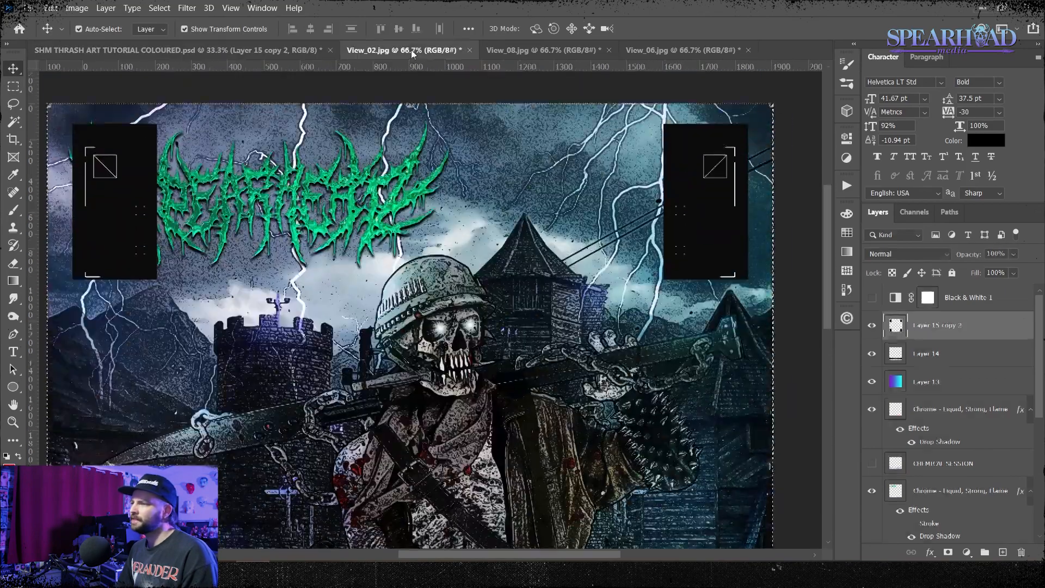
pyautogui.hotkey('ctrl', 'Tab')
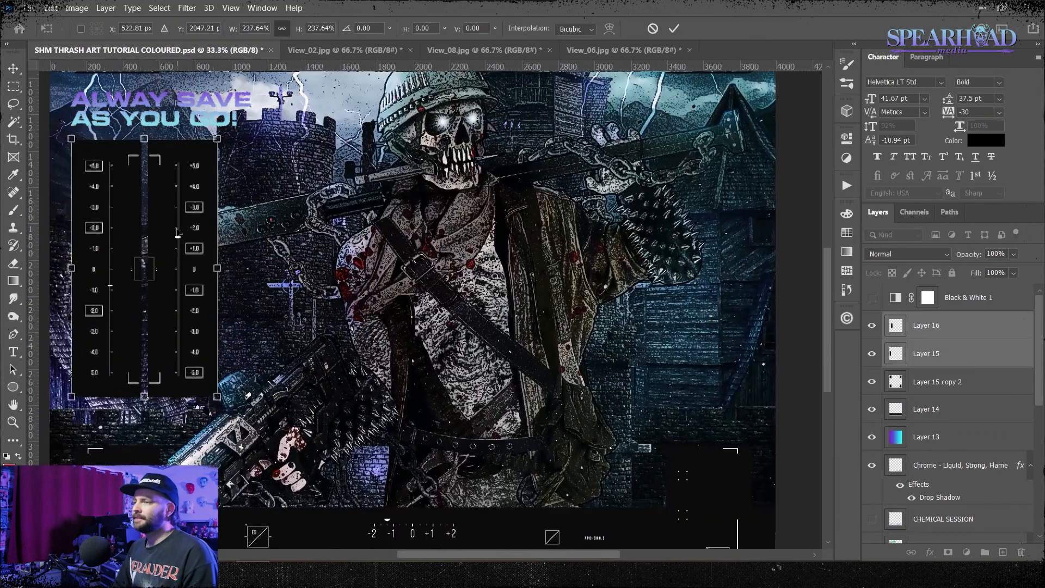
pyautogui.moveTo(163, 284); pyautogui.dragTo(185, 259)
pyautogui.moveTo(34, 228); pyautogui.dragTo(428, 236)
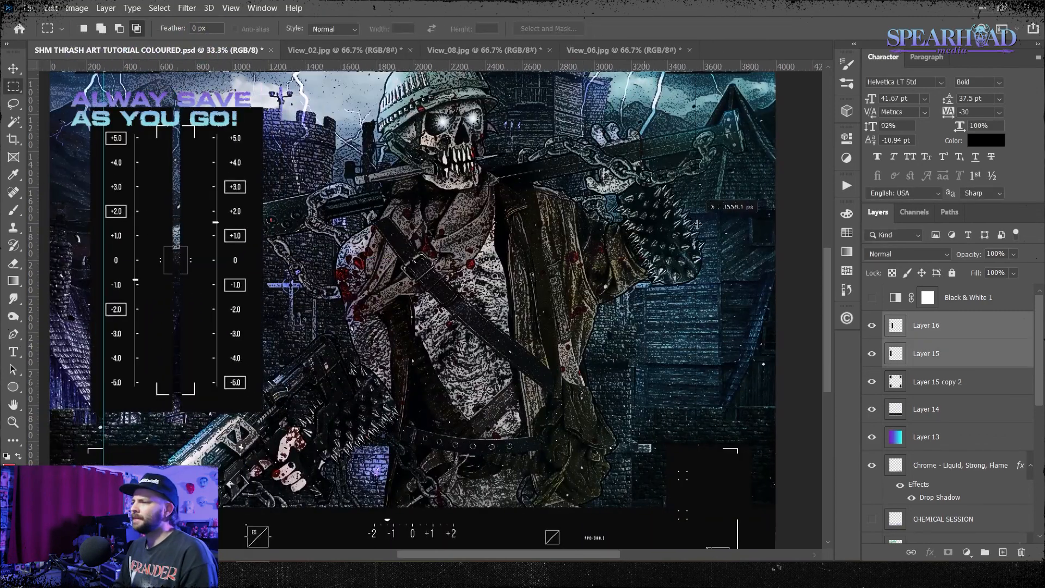
# Move the Layer 16 vertical scale to the artwork's right side, opposite the matching left scale
pyautogui.click(926, 438)
pyautogui.click(926, 332)
pyautogui.press('v')
pyautogui.hotkey('ctrl', 't')
pyautogui.moveTo(256, 277); pyautogui.dragTo(730, 277)
pyautogui.press('Return')
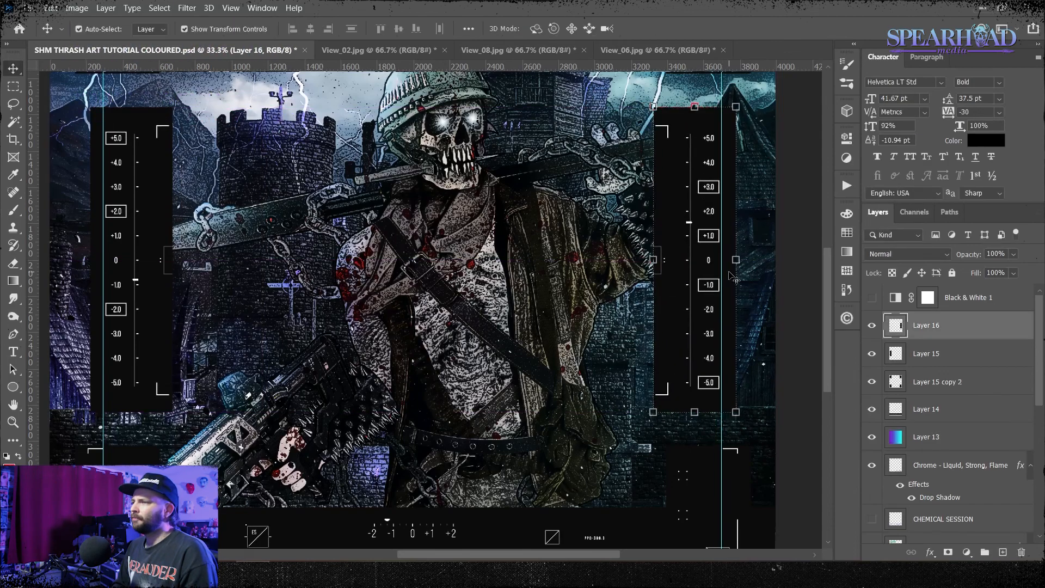
pyautogui.hotkey('ctrl', '-')
pyautogui.hotkey('ctrl', '-')
pyautogui.hotkey('ctrl', '+')
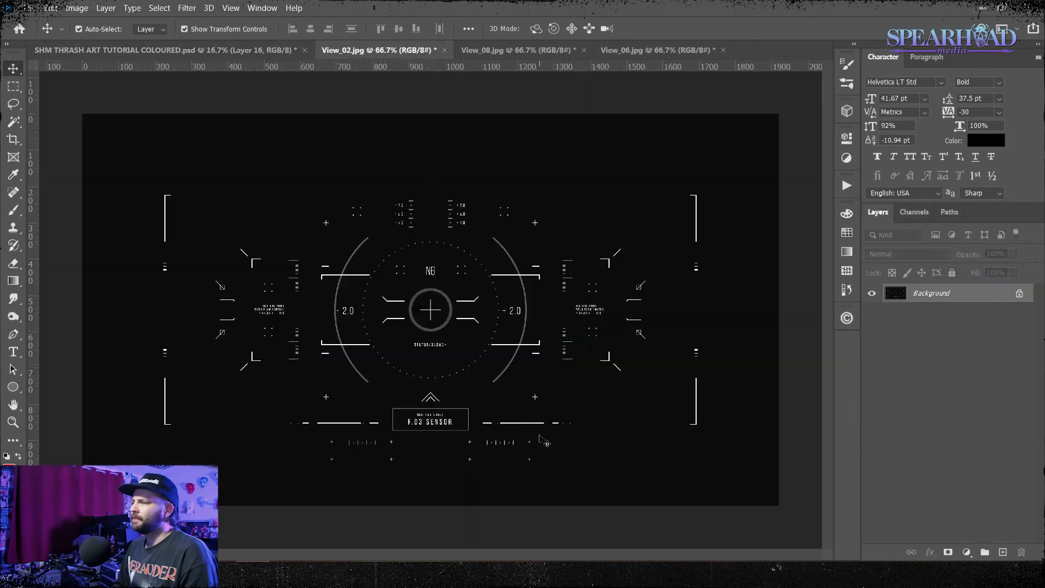
# Select the central targeting reticle in View_02.jpg
pyautogui.click(510, 52)
pyautogui.click(381, 50)
pyautogui.press('m')
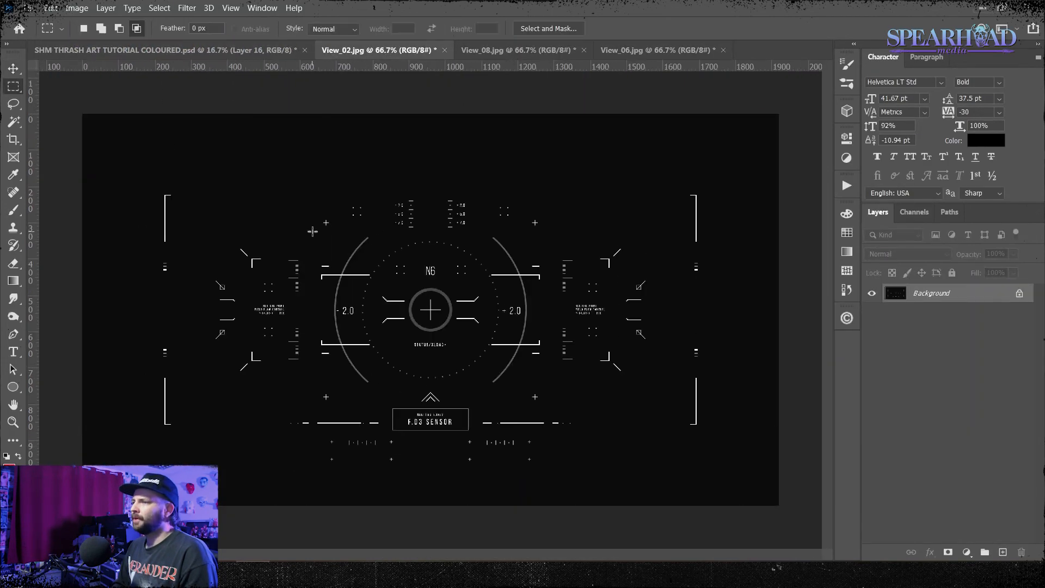
pyautogui.moveTo(537, 404); pyautogui.dragTo(537, 404)
pyautogui.hotkey('ctrl', '+')
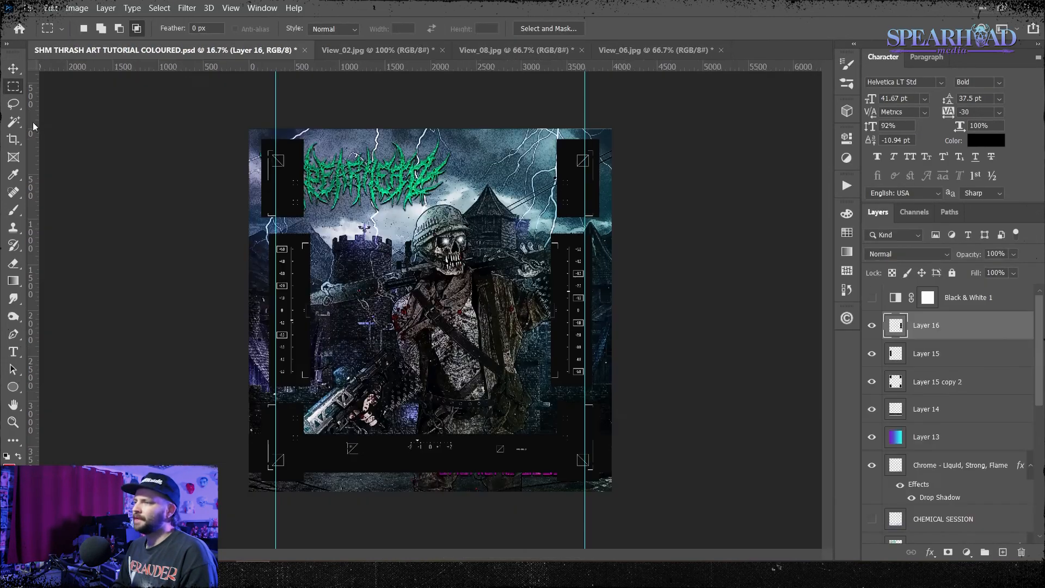
# Paste the targeting reticle into the cover, scale it and centre it on a vertical guide
pyautogui.moveTo(34, 253); pyautogui.dragTo(436, 253)
pyautogui.hotkey('ctrl', 'v')
pyautogui.hotkey('ctrl', 't')
pyautogui.hotkey('ctrl', '+')
pyautogui.hotkey('ctrl', '+')
pyautogui.hotkey('ctrl', '-')
pyautogui.hotkey('ctrl', '-')
# Copy the upper scale readout from View_02.jpg into the cover and position it centred between the upper corner brackets
pyautogui.click(655, 50)
pyautogui.click(381, 50)
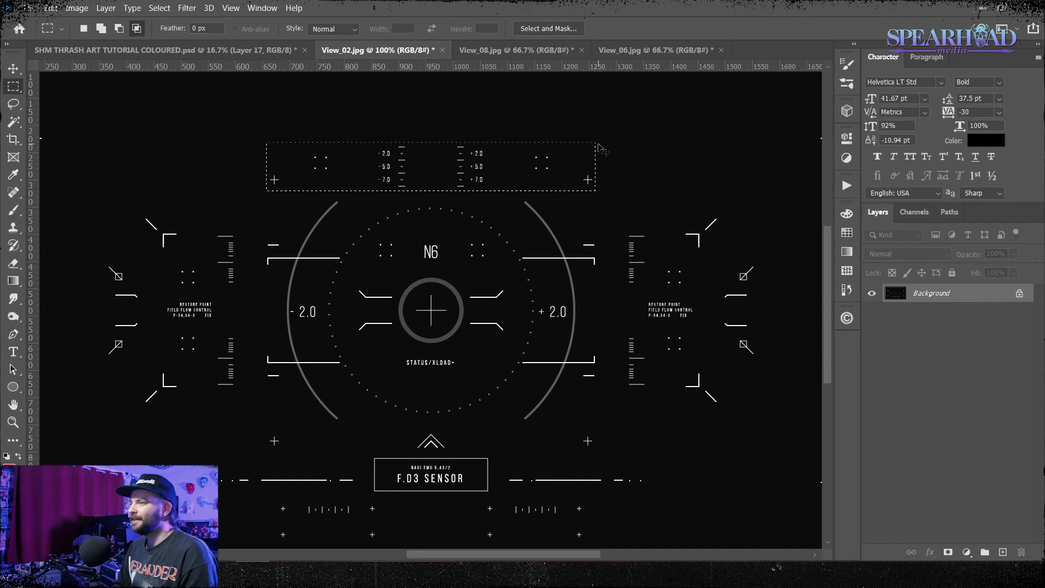
pyautogui.hotkey('ctrl', 'c')
pyautogui.hotkey('ctrl', 'shift', 'Tab')
pyautogui.hotkey('ctrl', 'v')
pyautogui.hotkey('ctrl', 't')
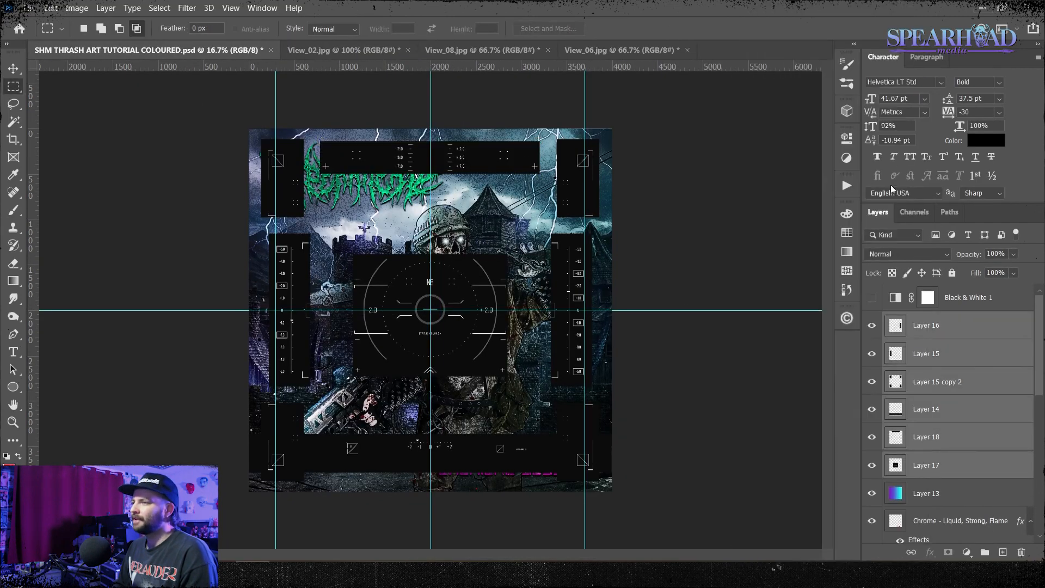
pyautogui.hotkey('ctrl', '+')
pyautogui.hotkey('ctrl', '+')
pyautogui.hotkey('ctrl', 't')
# Merge all the HUD graphic layers into one layer named HUD and clear the guides
pyautogui.click(970, 464)
pyautogui.keyDown('shift'); pyautogui.click(967, 325); pyautogui.keyUp('shift')
pyautogui.doubleClick(927, 326)
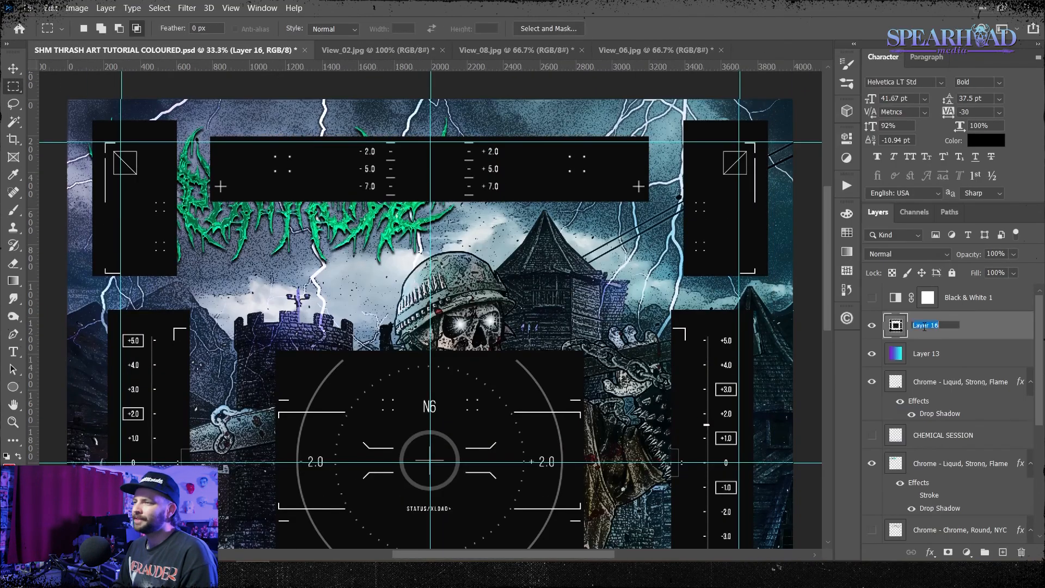
pyautogui.write('HUD')
pyautogui.click(230, 8)
pyautogui.click(268, 355)
# Turn the HUD artwork into a flattened bitmap in a new document, with its contrast raised to 100
pyautogui.hotkey('ctrl', 'a')
pyautogui.click(28, 8)
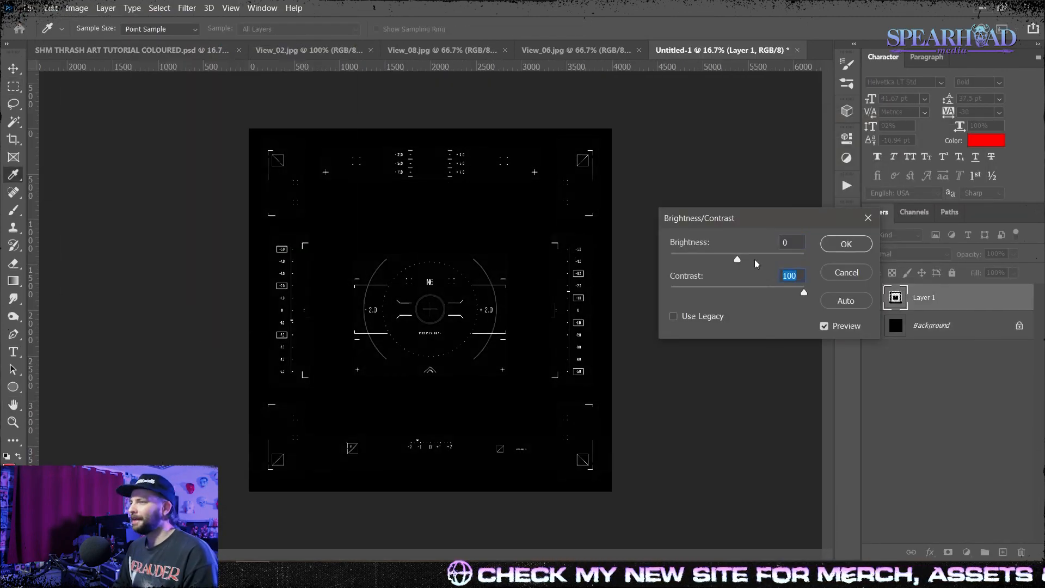
pyautogui.press('Return')
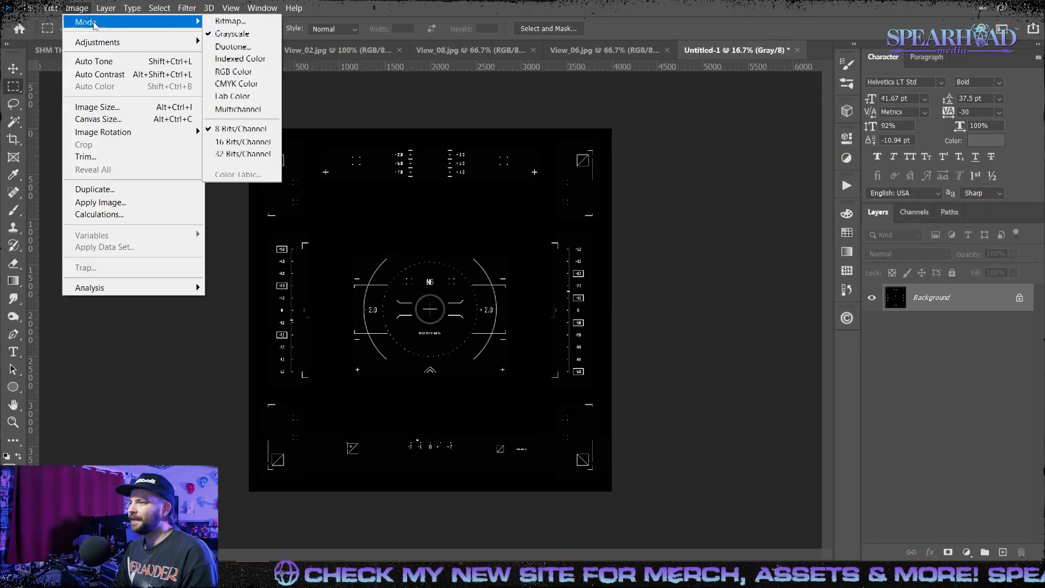
pyautogui.click(296, 21)
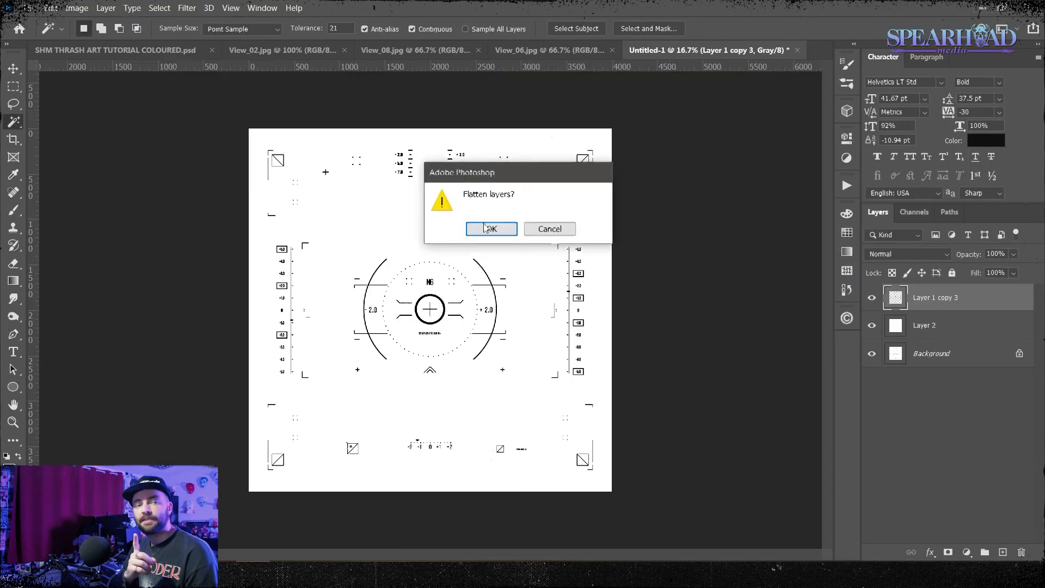
pyautogui.click(489, 228)
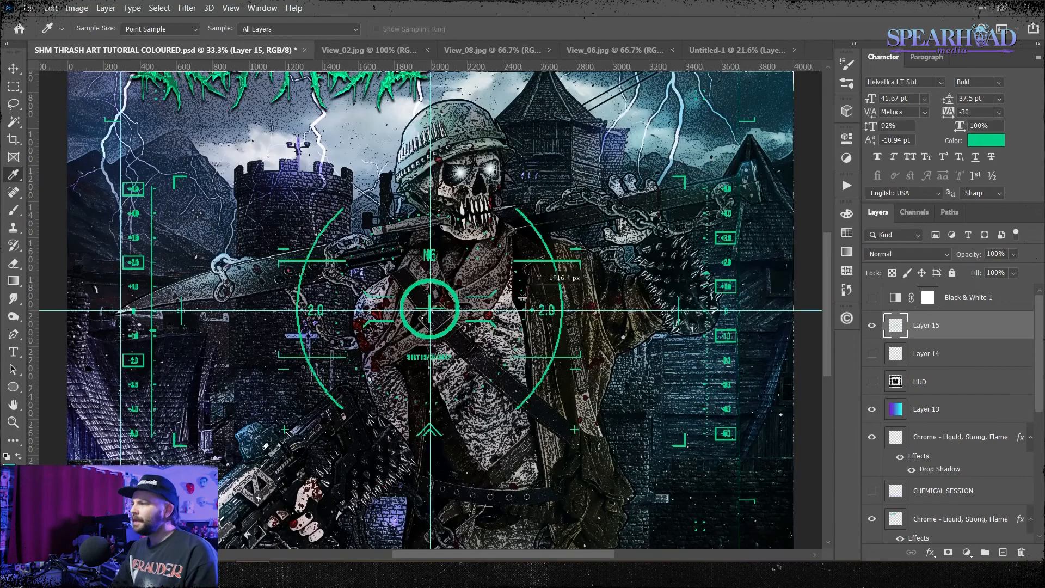
# Apply a Best-quality Zoom radial blur to the green HUD layer and enlarge both HUD layers to 104.04% beneath Layer 12
pyautogui.moveTo(549, 331); pyautogui.dragTo(530, 331)
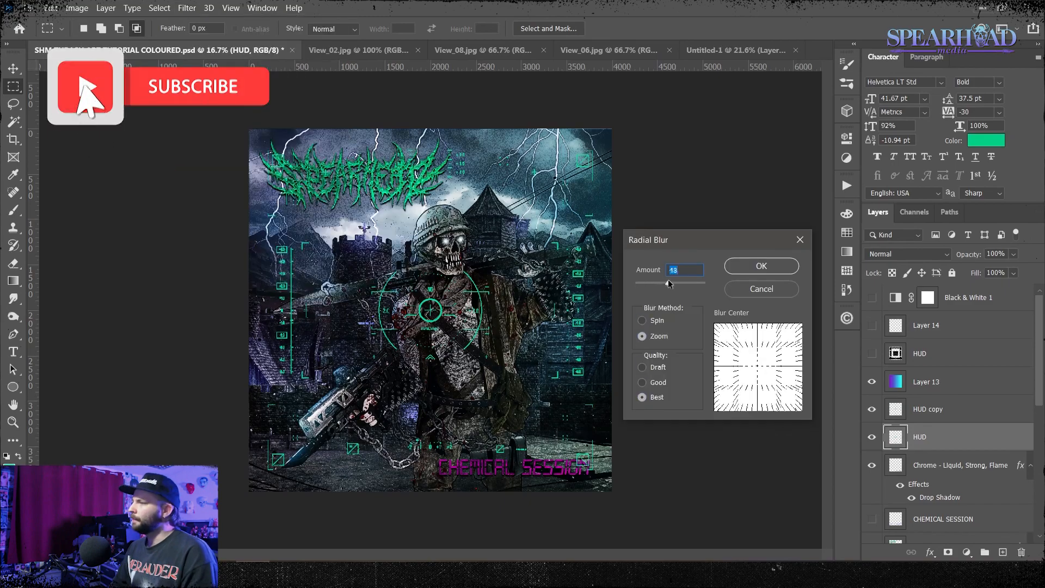
pyautogui.click(761, 266)
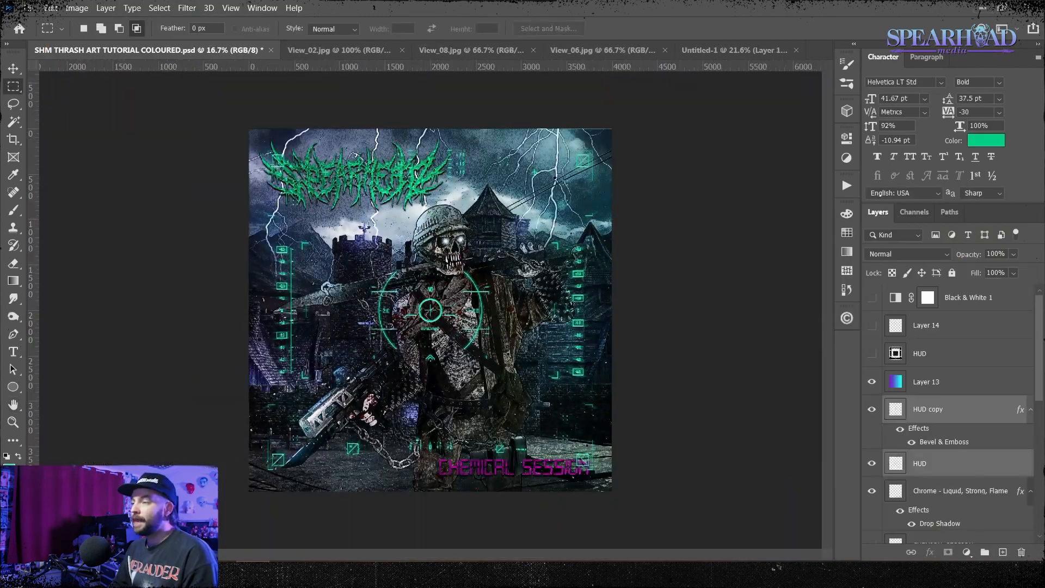
pyautogui.scroll(-10, 939, 399)
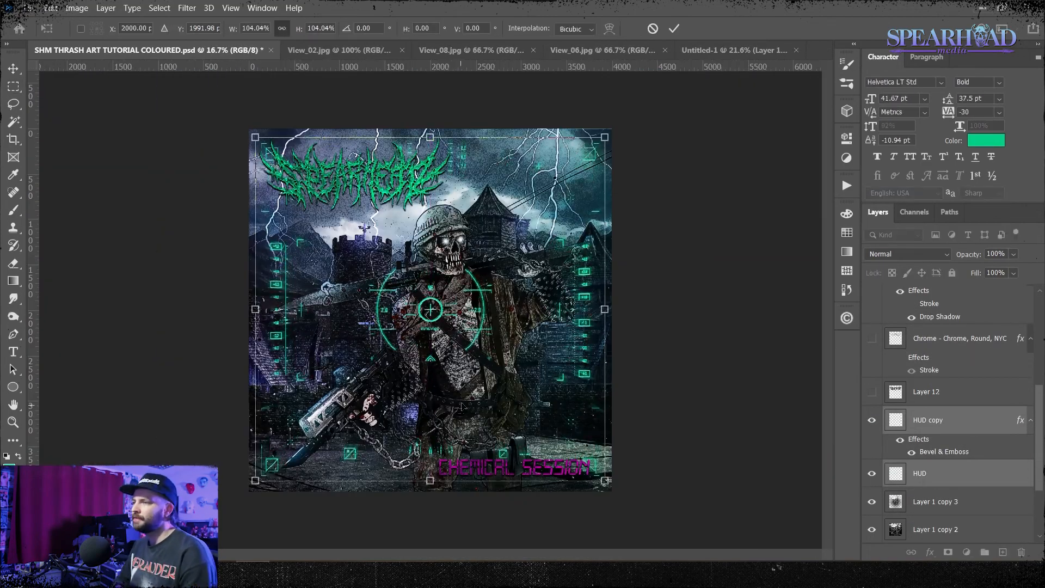
pyautogui.rightClick(937, 420)
pyautogui.click(844, 200)
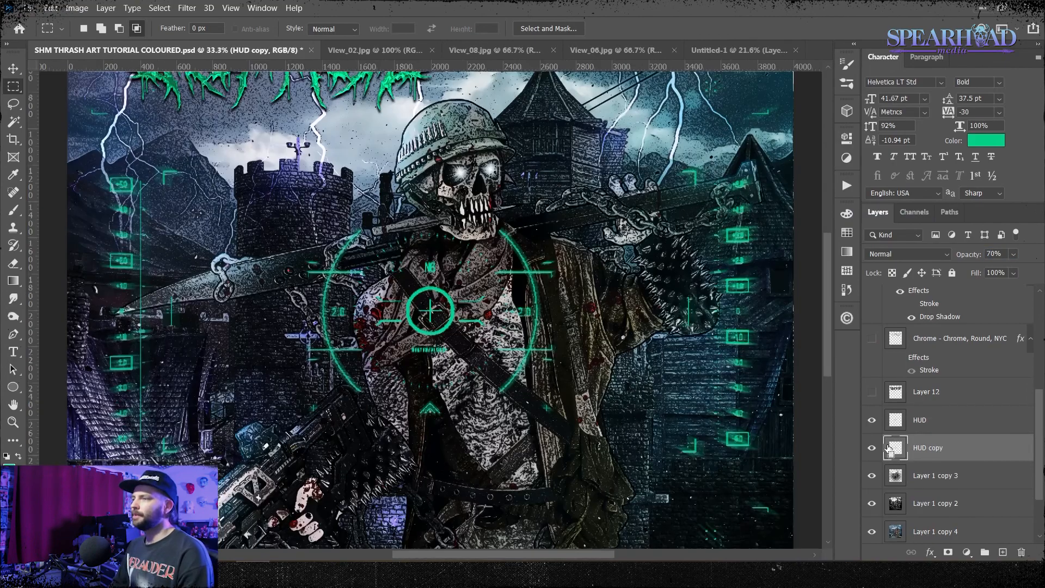
# Give the HUD copy layer a Multiply drop shadow with 100% opacity, 14 px distance, 13% spread and 16 px size
pyautogui.click(106, 8)
pyautogui.moveTo(136, 133)
pyautogui.click(283, 267)
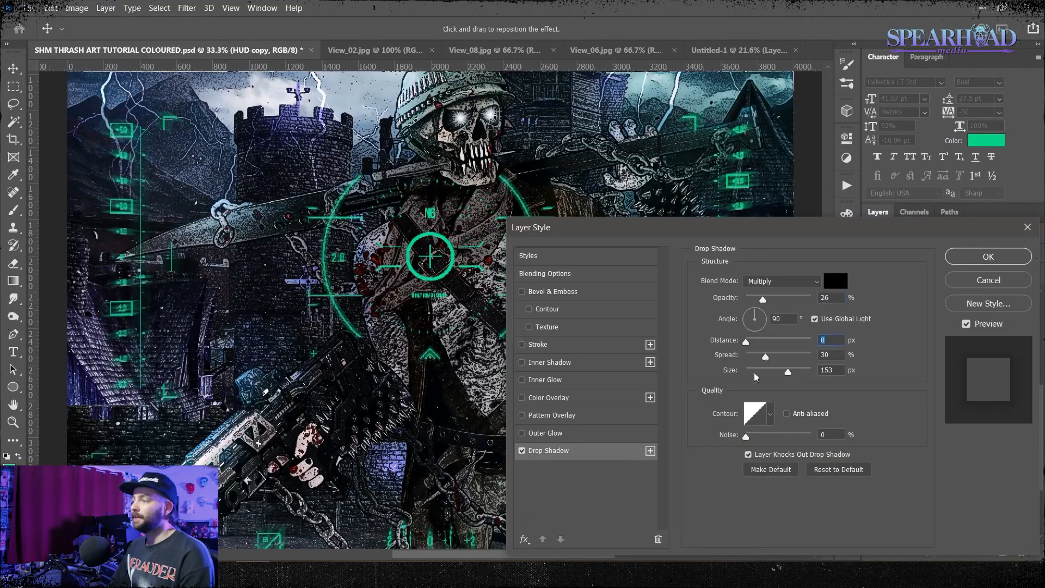
pyautogui.moveTo(746, 342); pyautogui.dragTo(755, 342)
pyautogui.hotkey('ctrl', '-')
pyautogui.hotkey('ctrl', '-')
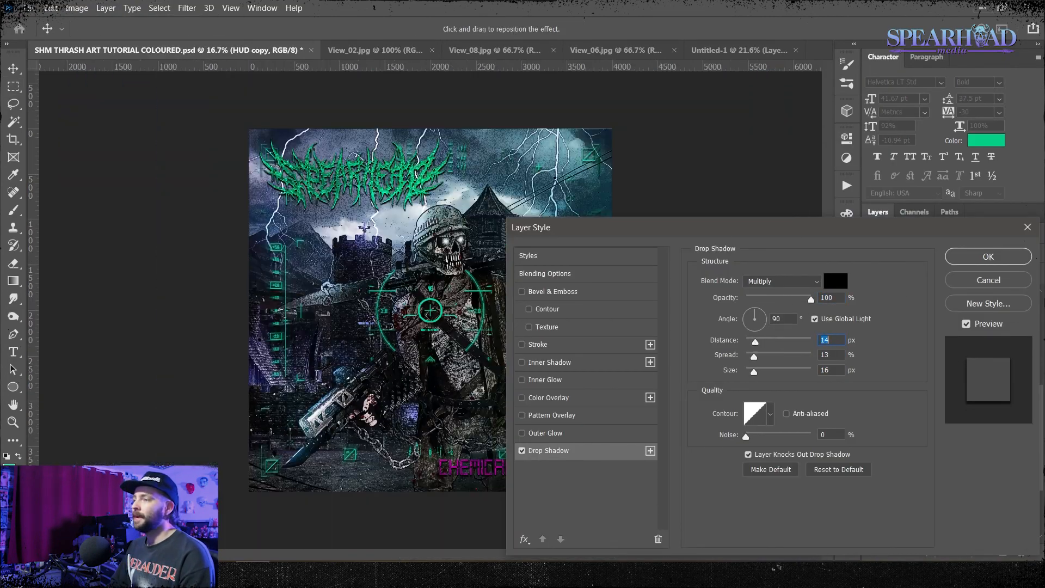
pyautogui.press('Return')
pyautogui.press('m')
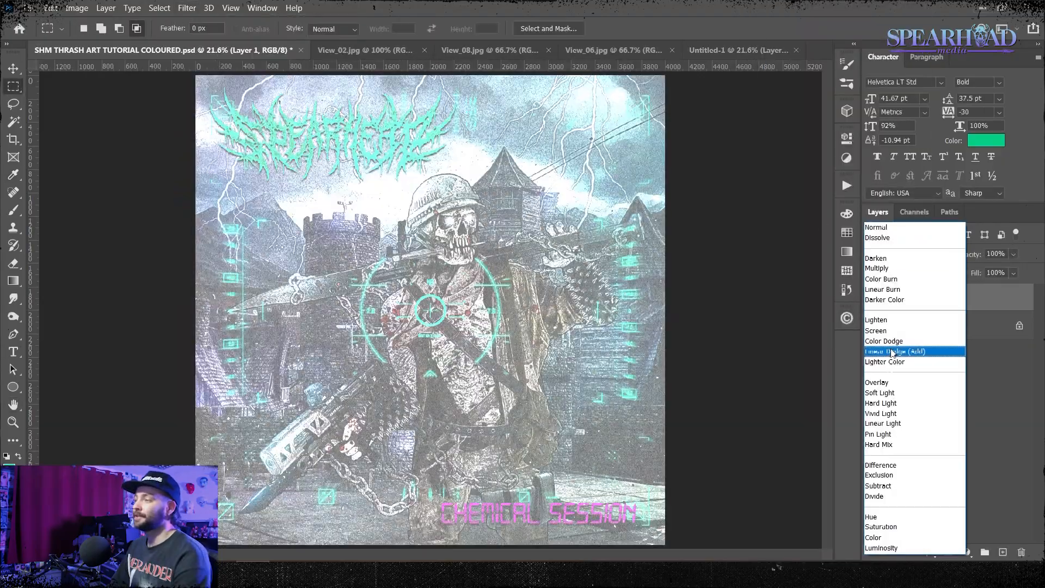
# Blend Layer 1 over the flattened cover with the Overlay mode
pyautogui.click(887, 380)
pyautogui.hotkey('ctrl', '+')
pyautogui.hotkey('ctrl', '+')
pyautogui.hotkey('ctrl', '+')
pyautogui.hotkey('ctrl', '+')
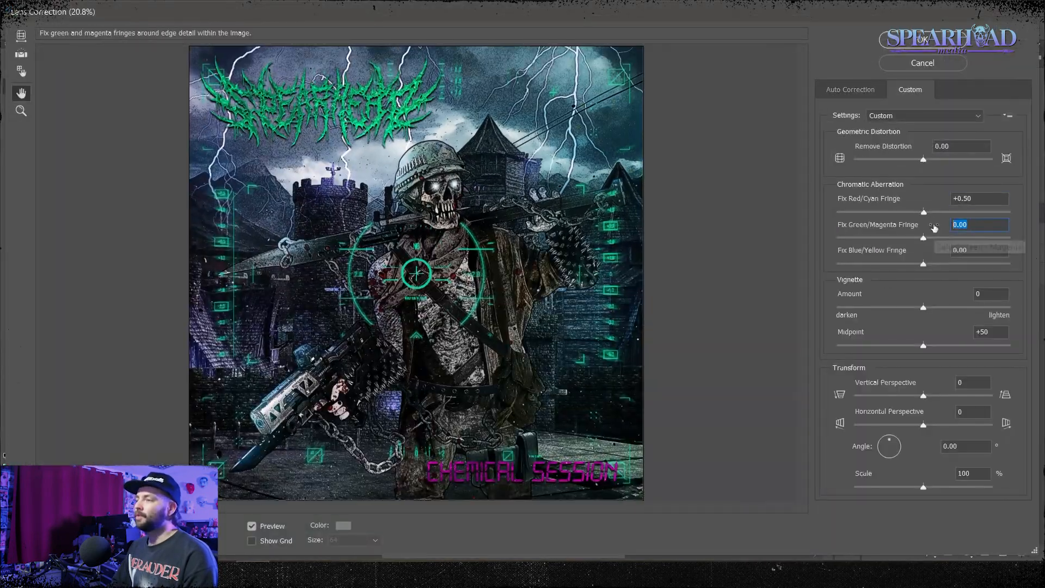
# Set the Lens Correction Green/Magenta Fringe to +0.75 and Blue/Yellow Fringe to +1.00
pyautogui.write('.75')
pyautogui.click(930, 255)
pyautogui.write('1')
pyautogui.hotkey('ctrl', '+')
pyautogui.hotkey('ctrl', '+')
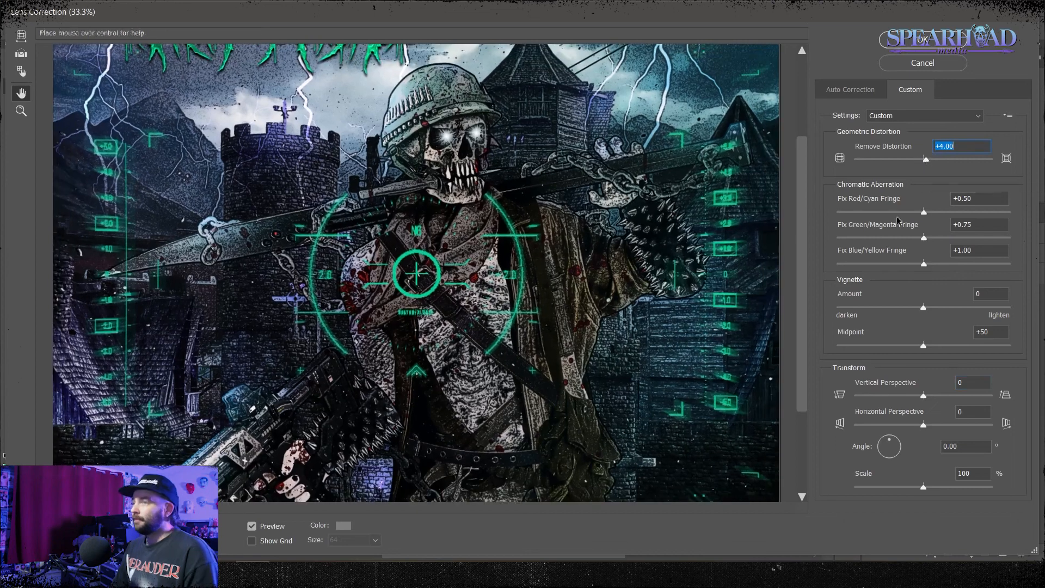
# Apply the Lens Correction with Remove Distortion at +1.00 and a darkening vignette of -27
pyautogui.hotkey('ctrl', '-')
pyautogui.hotkey('ctrl', '-')
pyautogui.hotkey('ctrl', '-')
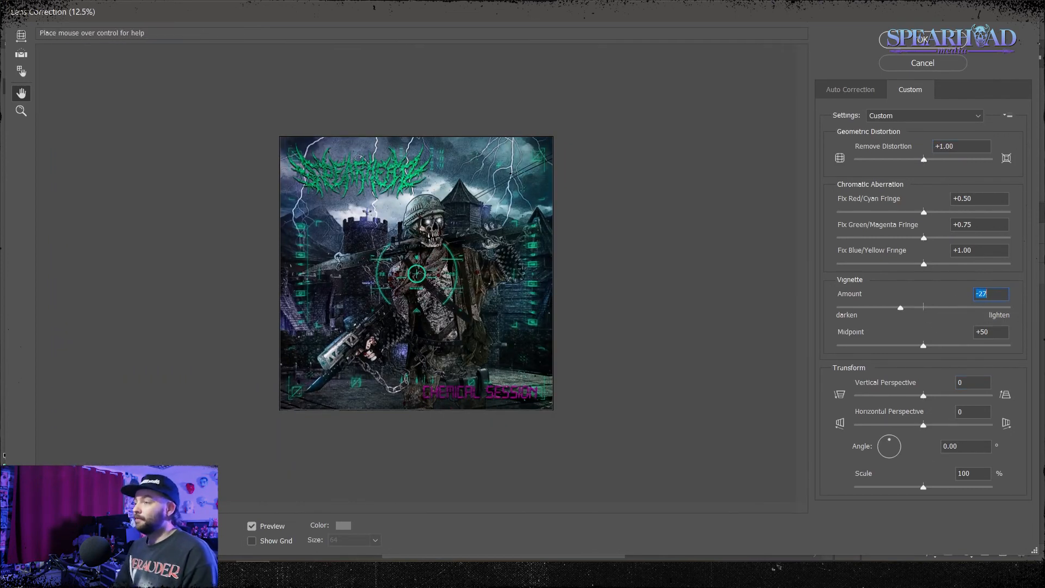
pyautogui.click(941, 46)
# Reapply the last-used filter to Layer 0 and check the whole cover
pyautogui.scroll(-1, 733, 299)
pyautogui.click(187, 8)
pyautogui.click(201, 21)
pyautogui.hotkey('ctrl', '+')
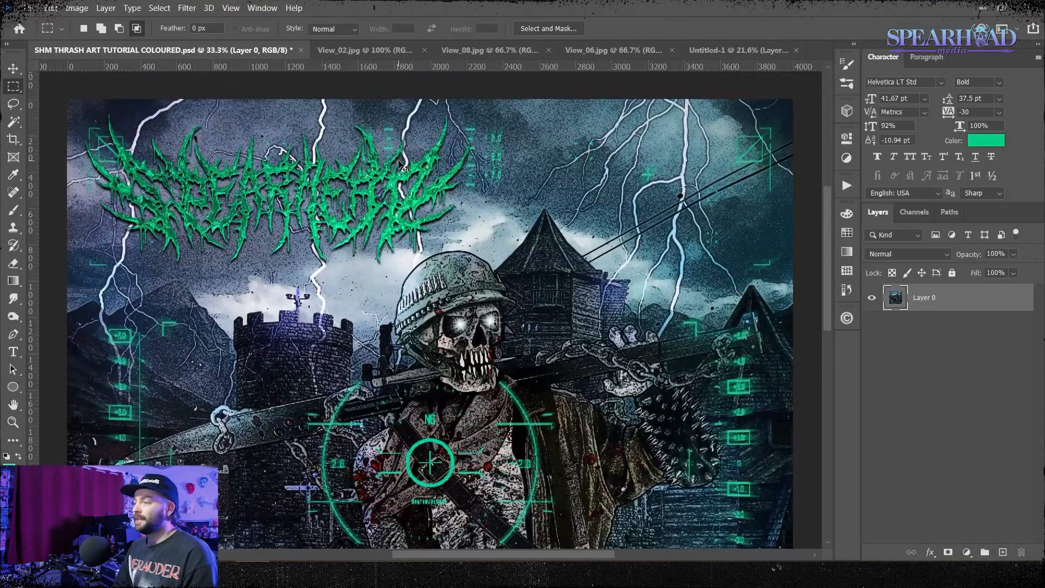
pyautogui.hotkey('ctrl', '-')
pyautogui.hotkey('ctrl', '-')
pyautogui.hotkey('ctrl', '-')
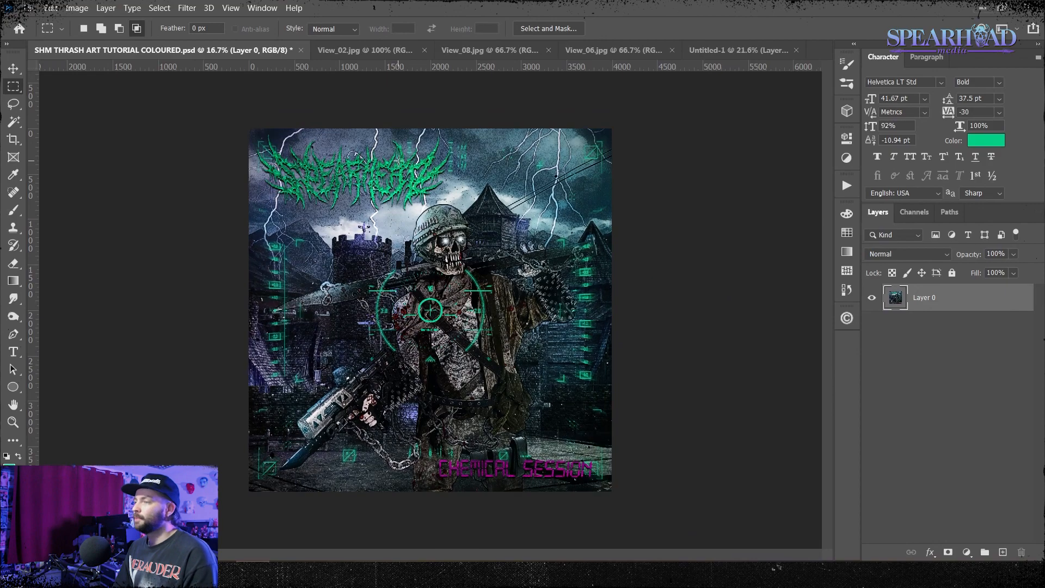
pyautogui.hotkey('ctrl', '0')
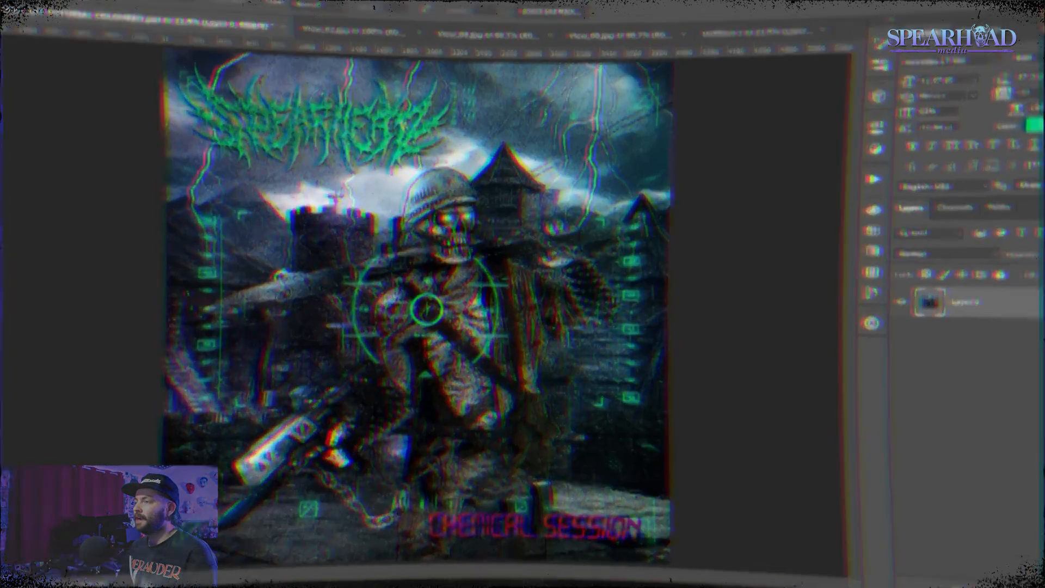